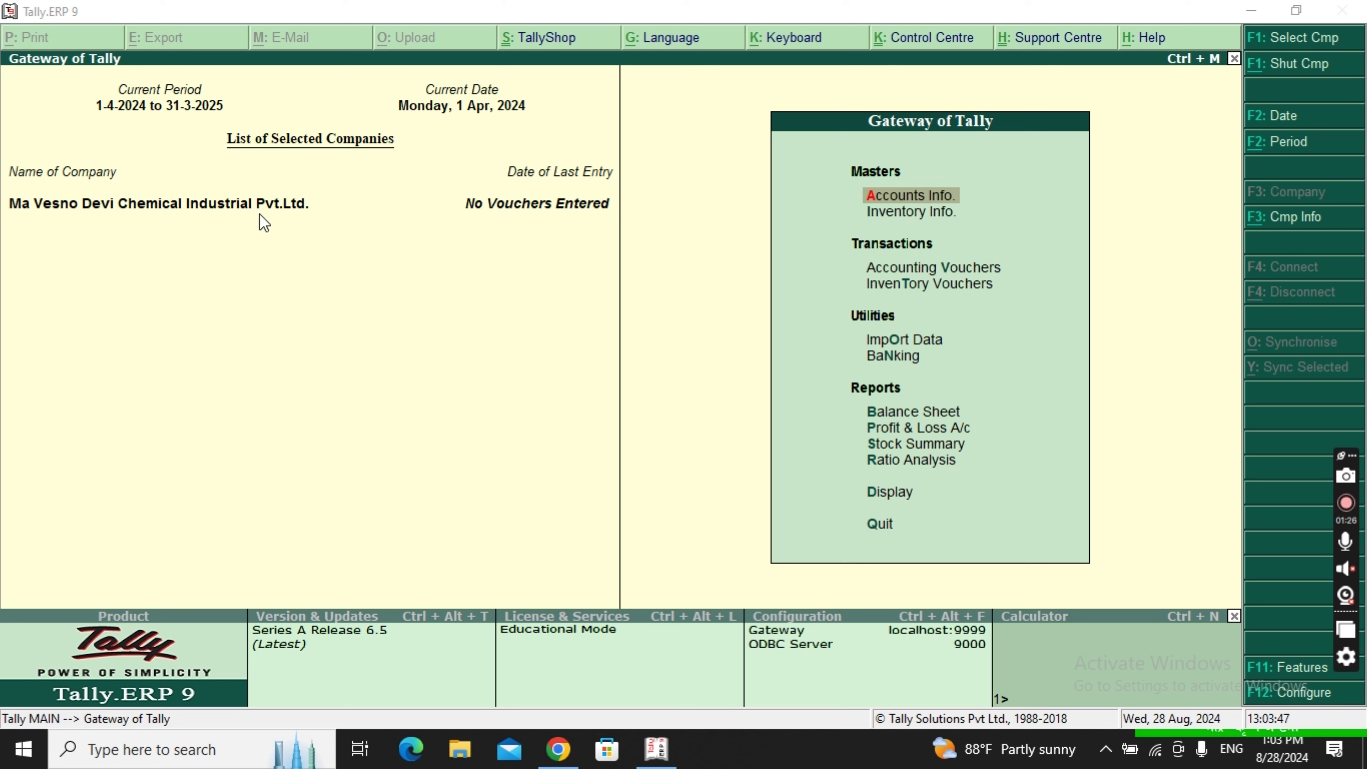
Step: Enable Maintain cost centres in the company's accounting features
key(F11)
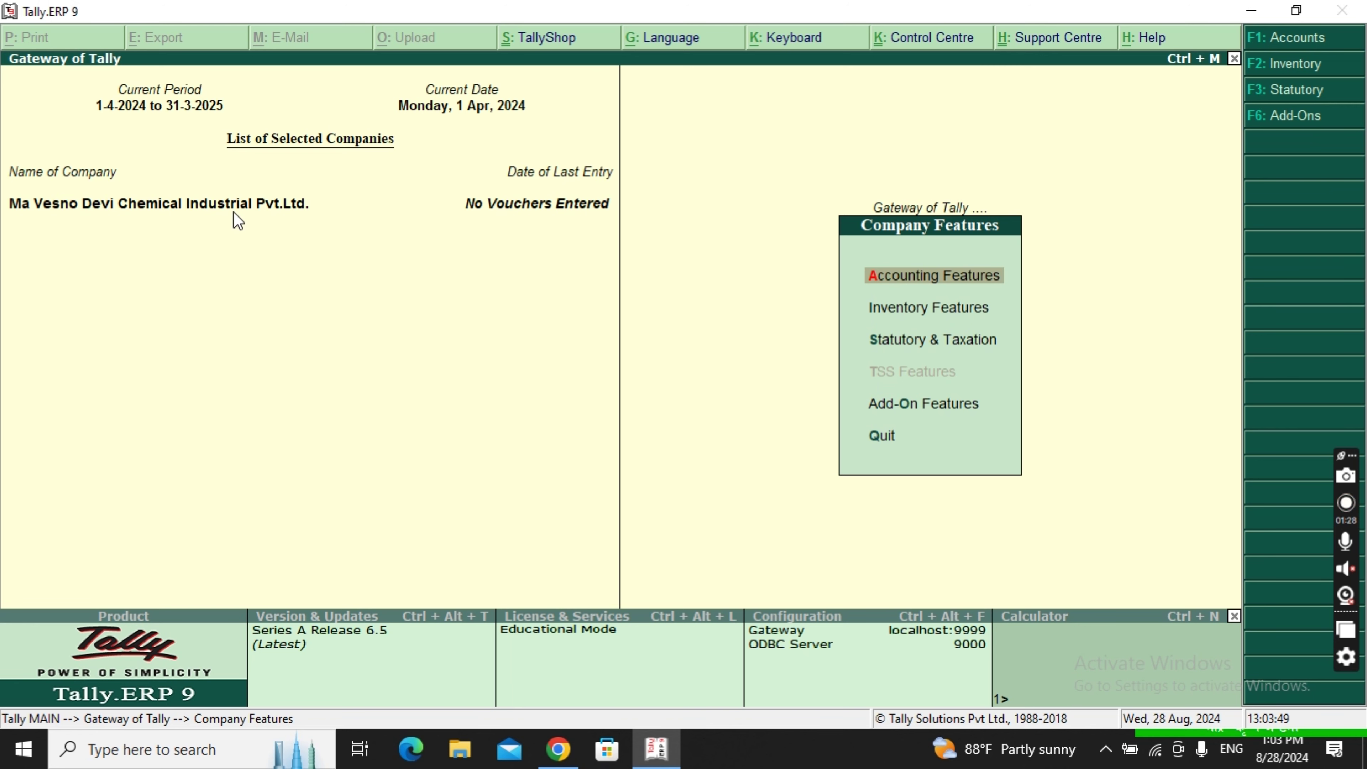
key(Return)
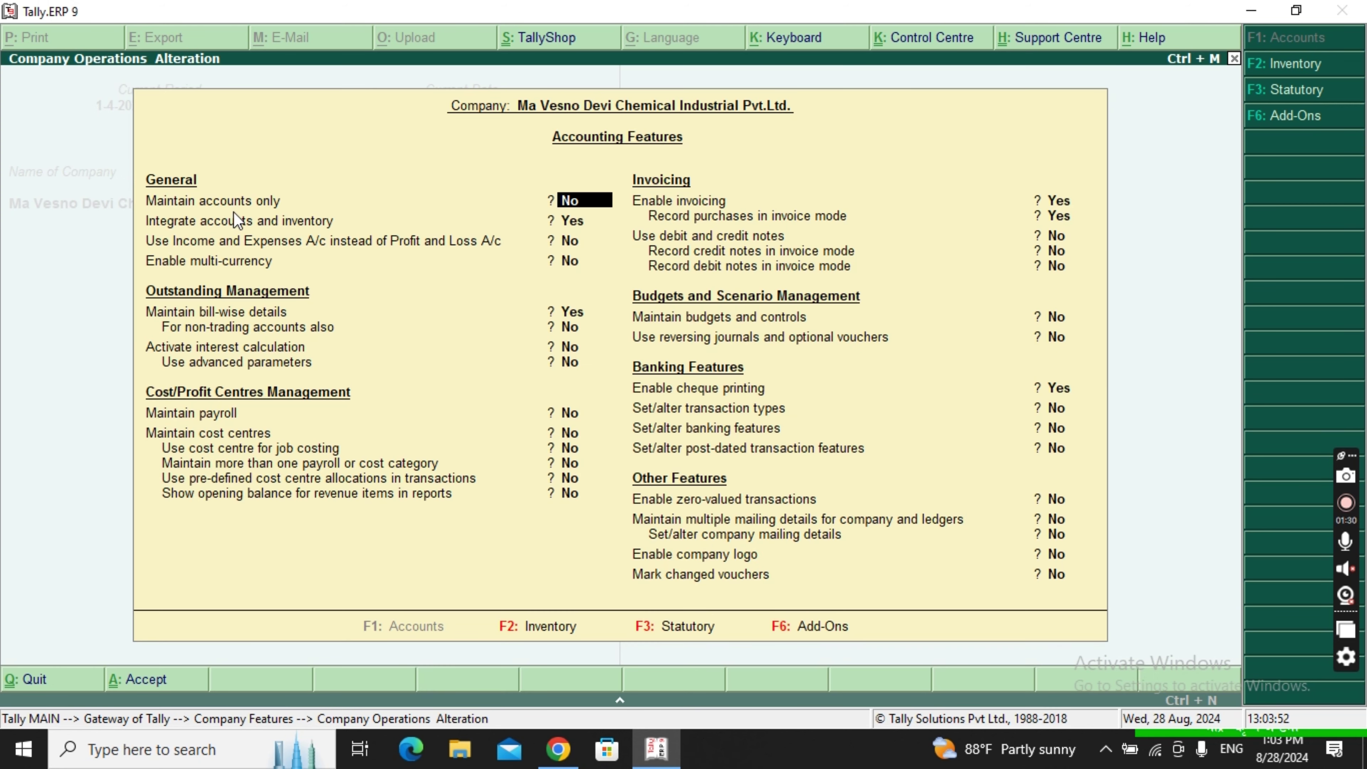
key(Down)
key(Down)
key(Down)
key(Down)
key(Down)
key(Down)
key(Down)
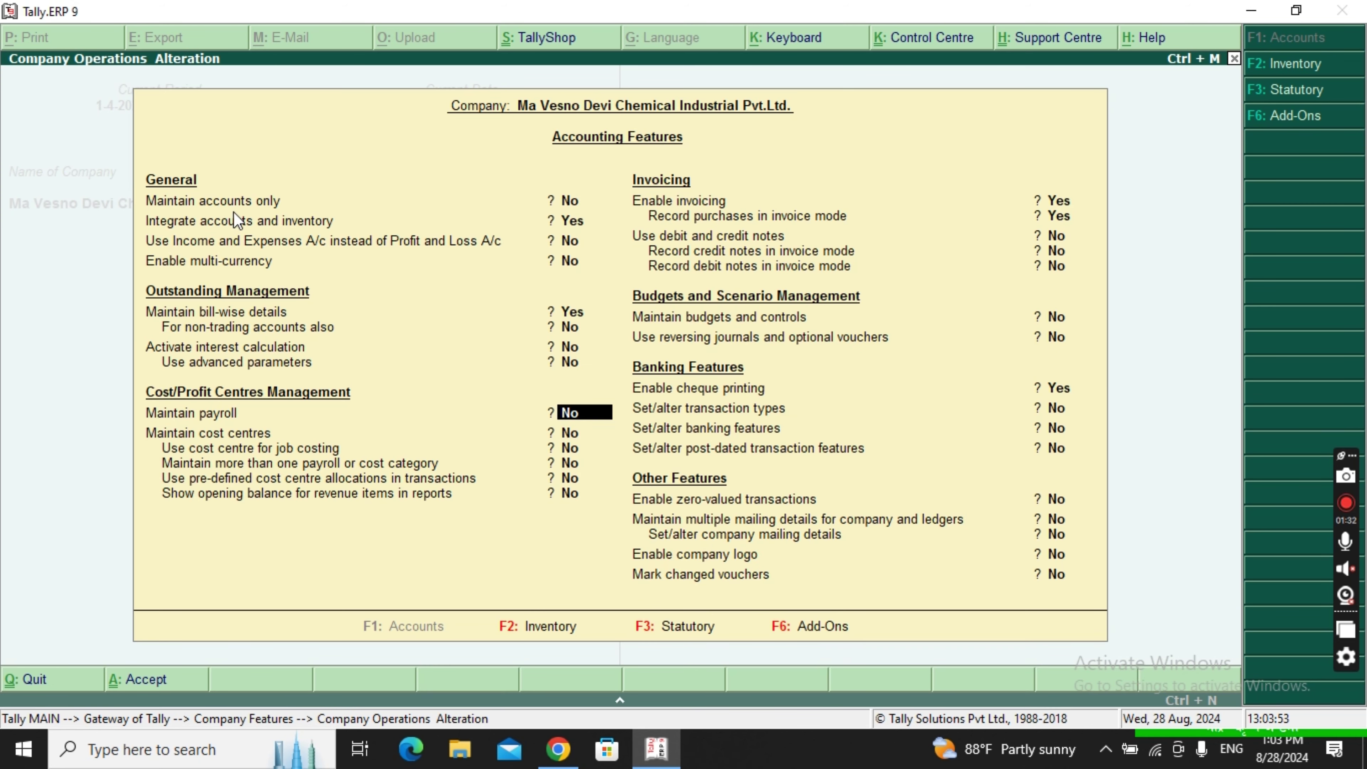
key(Down)
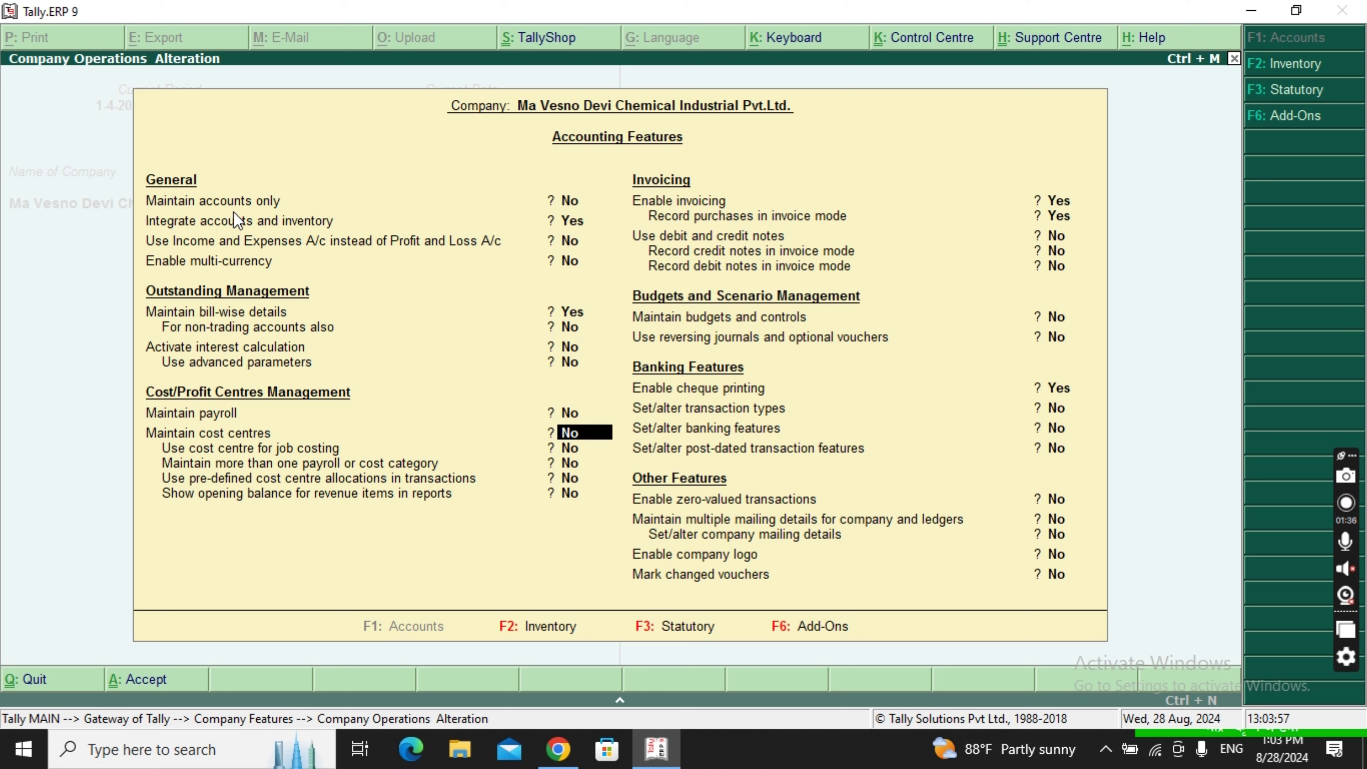
text(y)
key(Return)
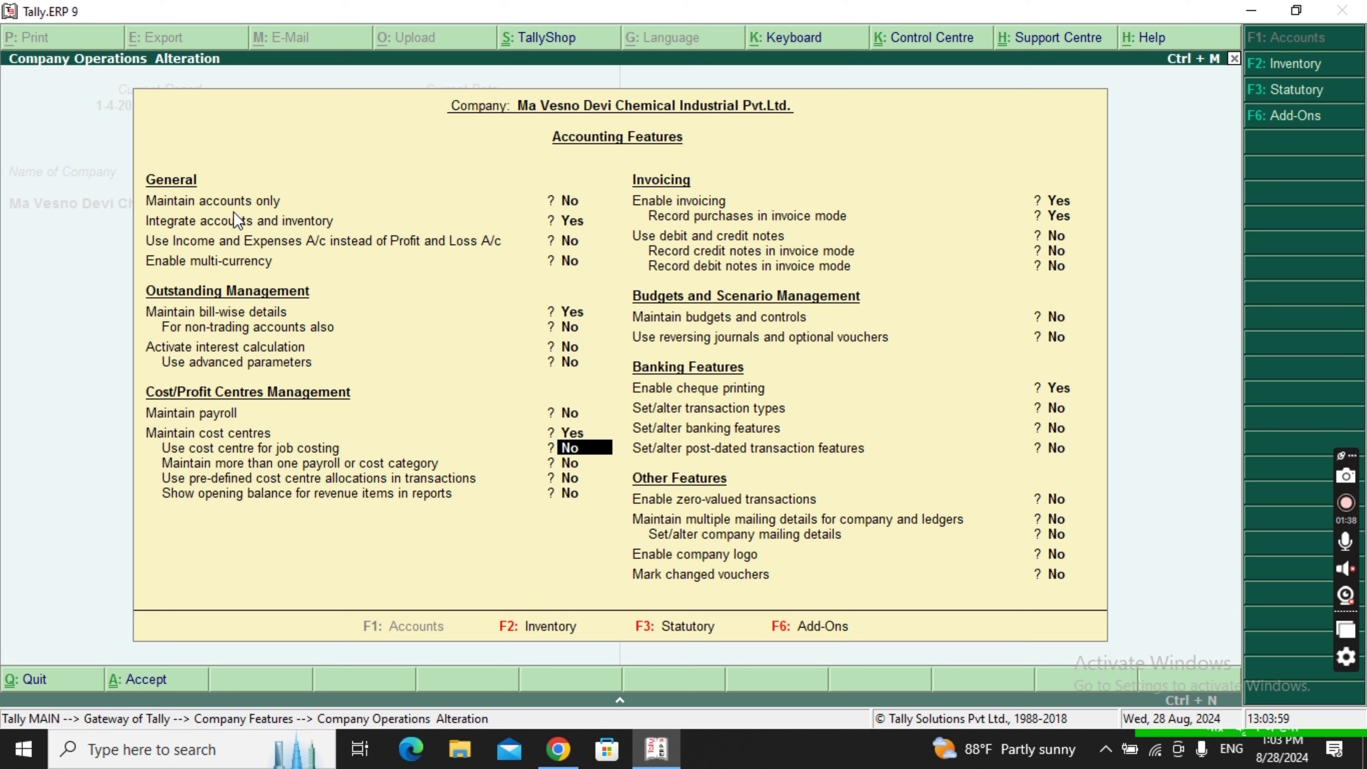
Step: Set Maintain more than one payroll or cost category to Yes and save the accounting features
key(Return)
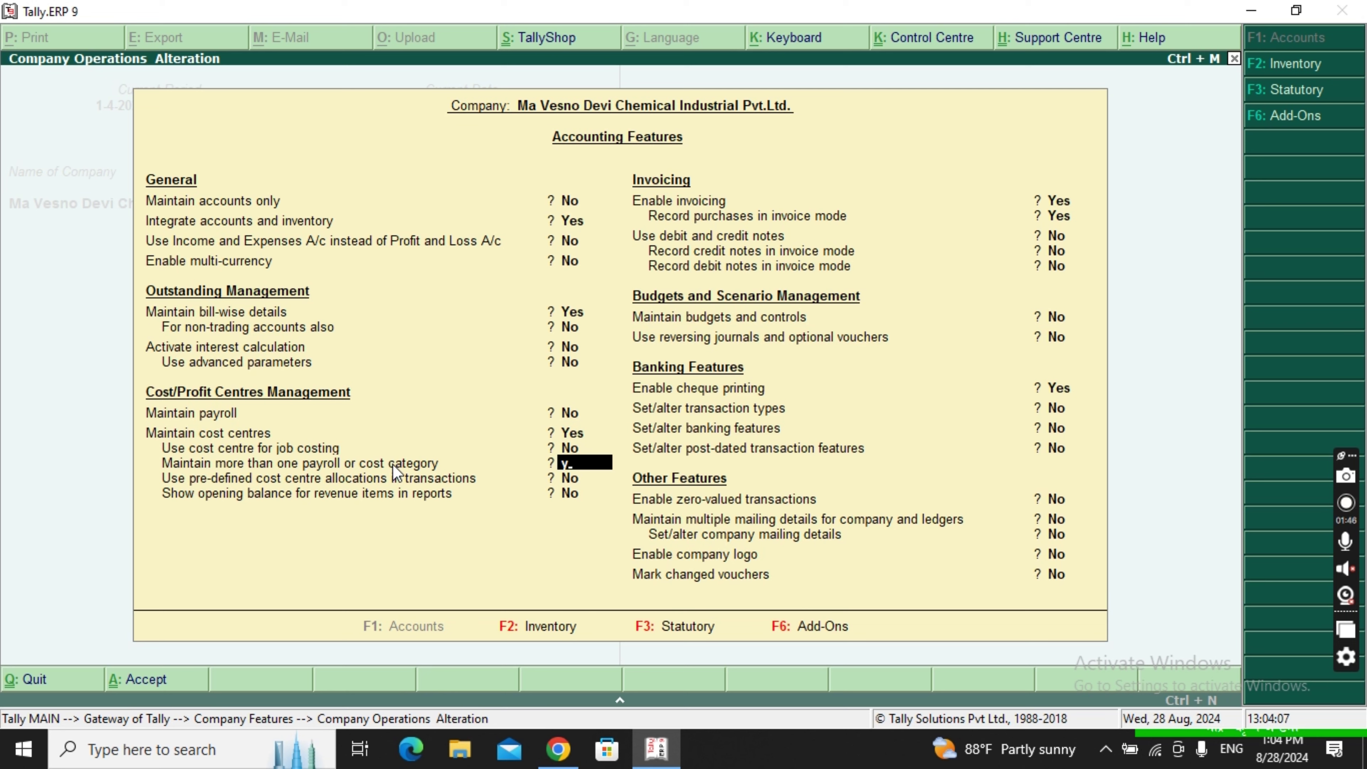
key(y)
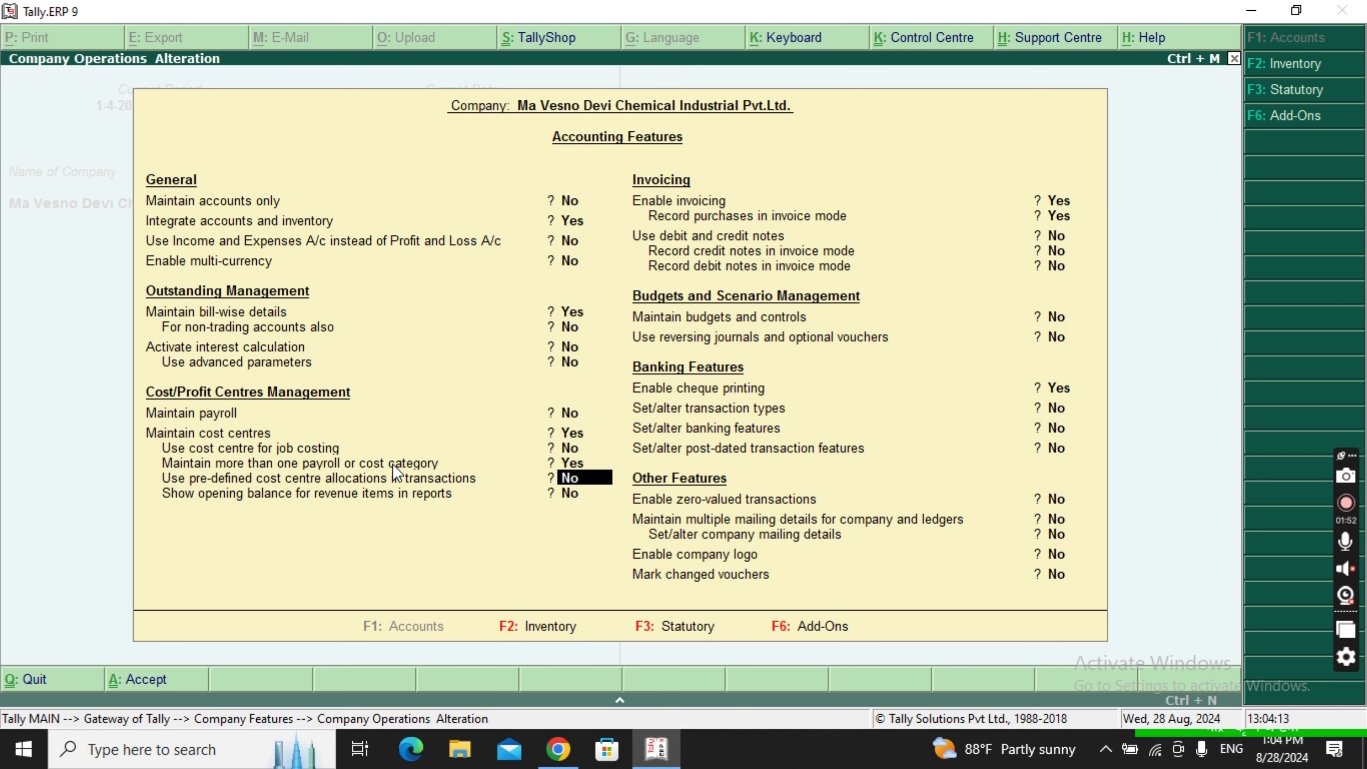
key(Down)
key(Down)
key(Down)
key(Down)
key(Down)
key(Down)
key(Down)
key(Down)
key(Down)
key(Down)
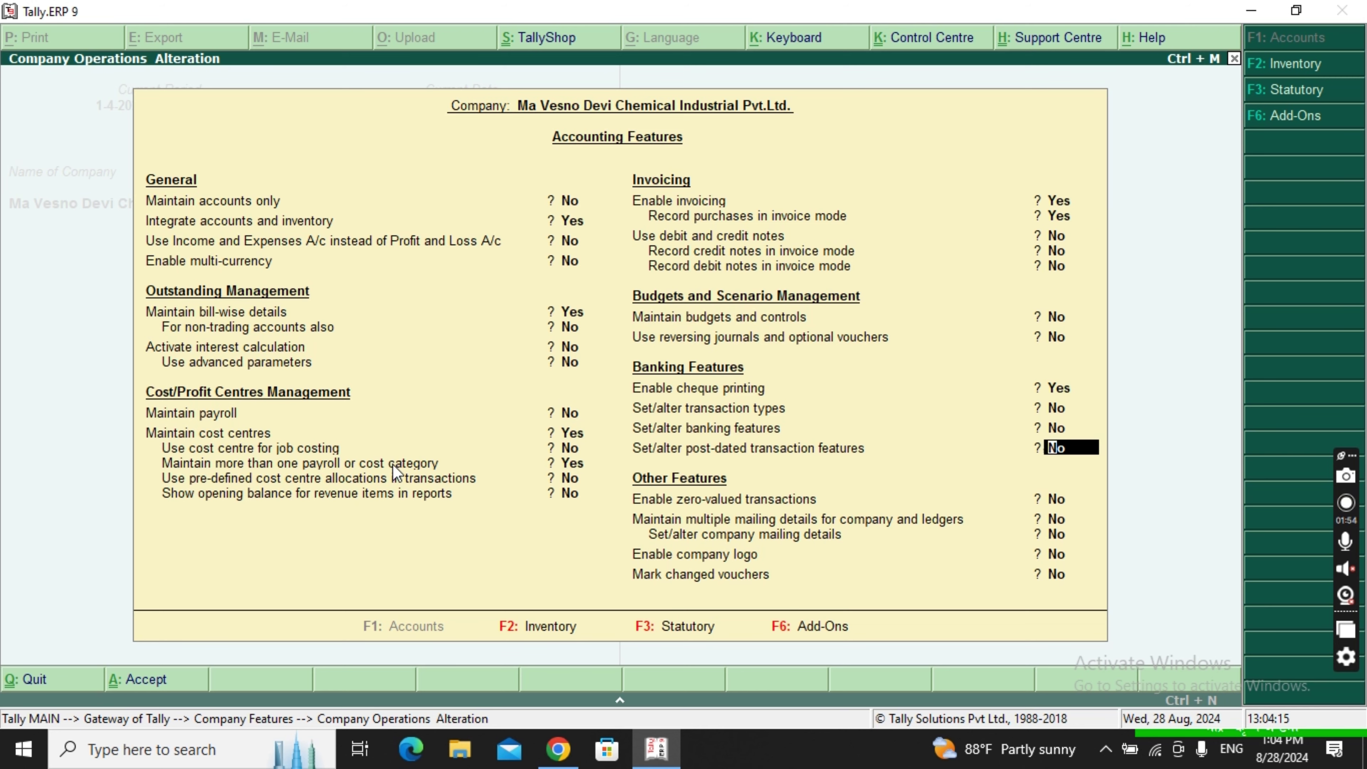
key(Down)
key(Down)
key(Down)
key(Down)
key(Return)
key(Return)
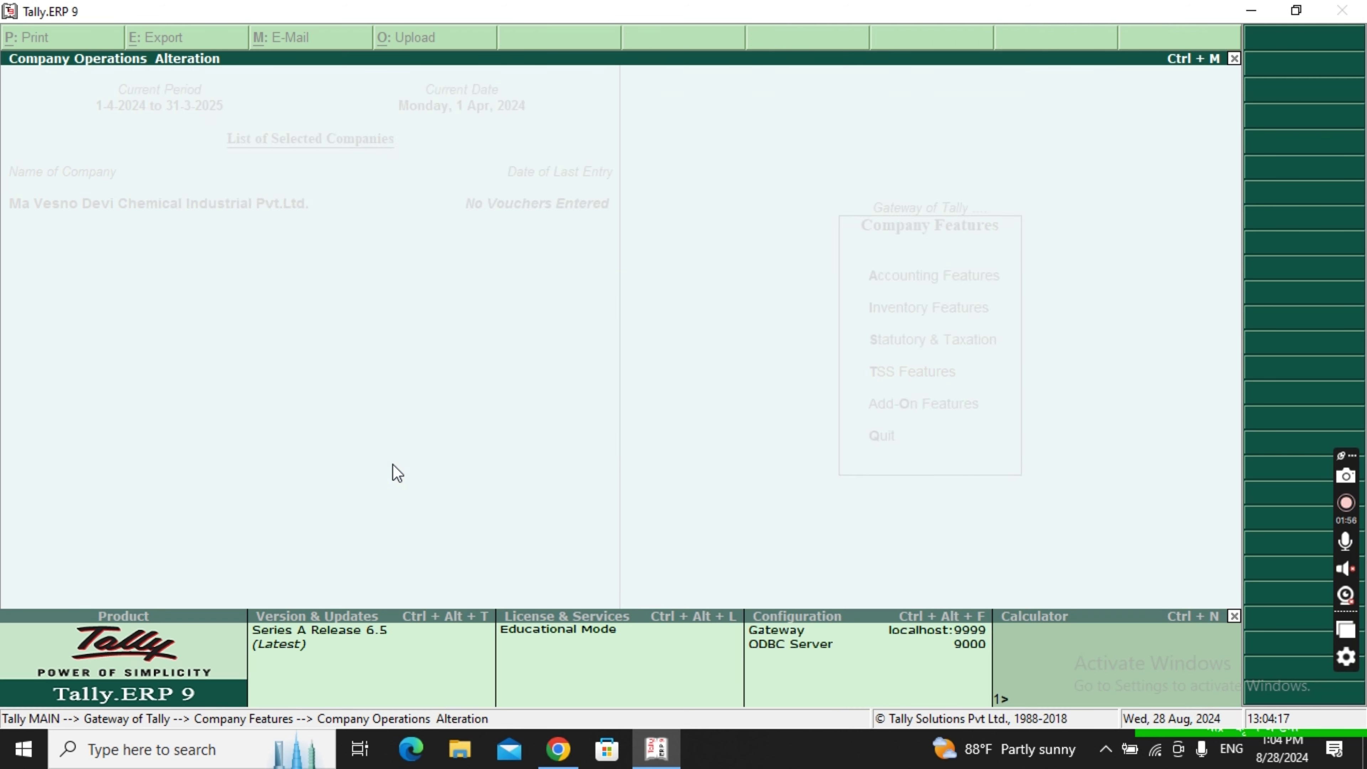
key(Escape)
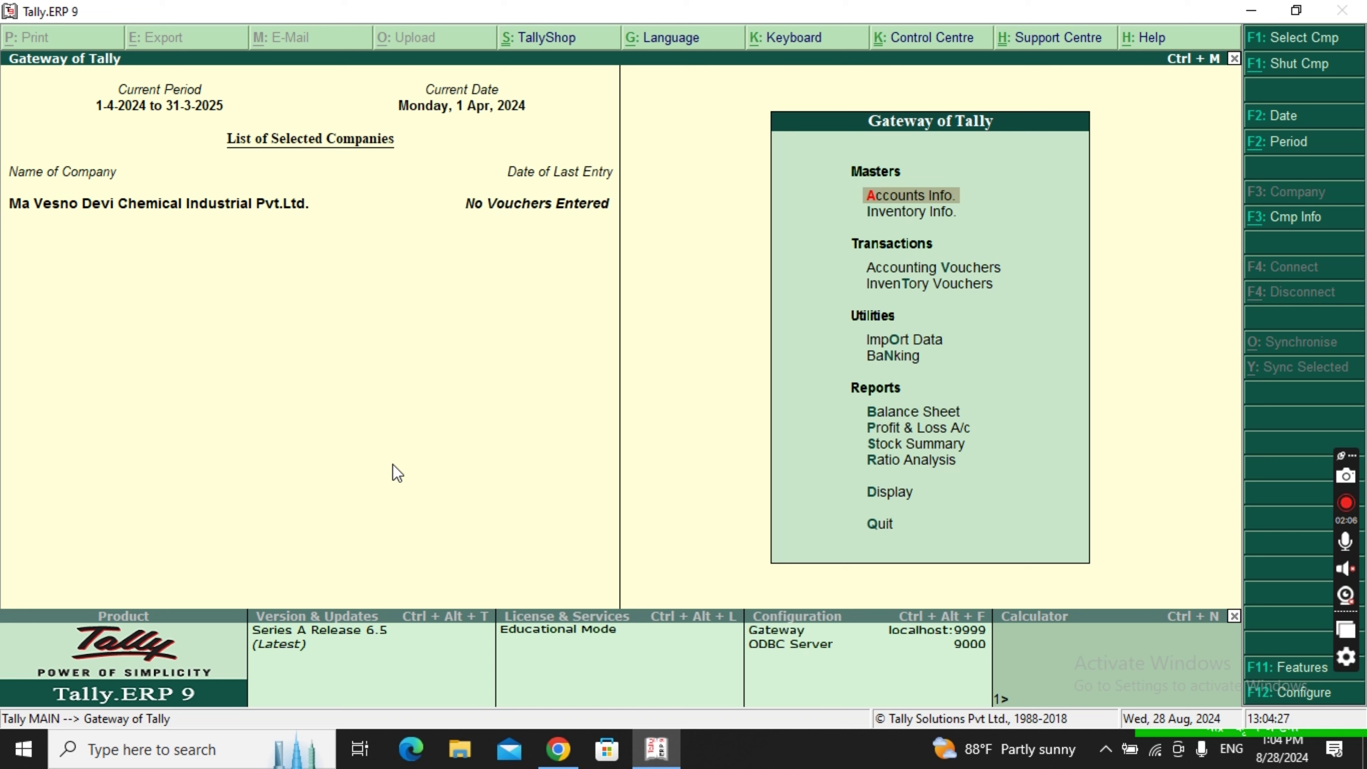
Step: Create a single cost category named Marketing Department with the default allocation settings
key(Return)
key(Down)
key(Down)
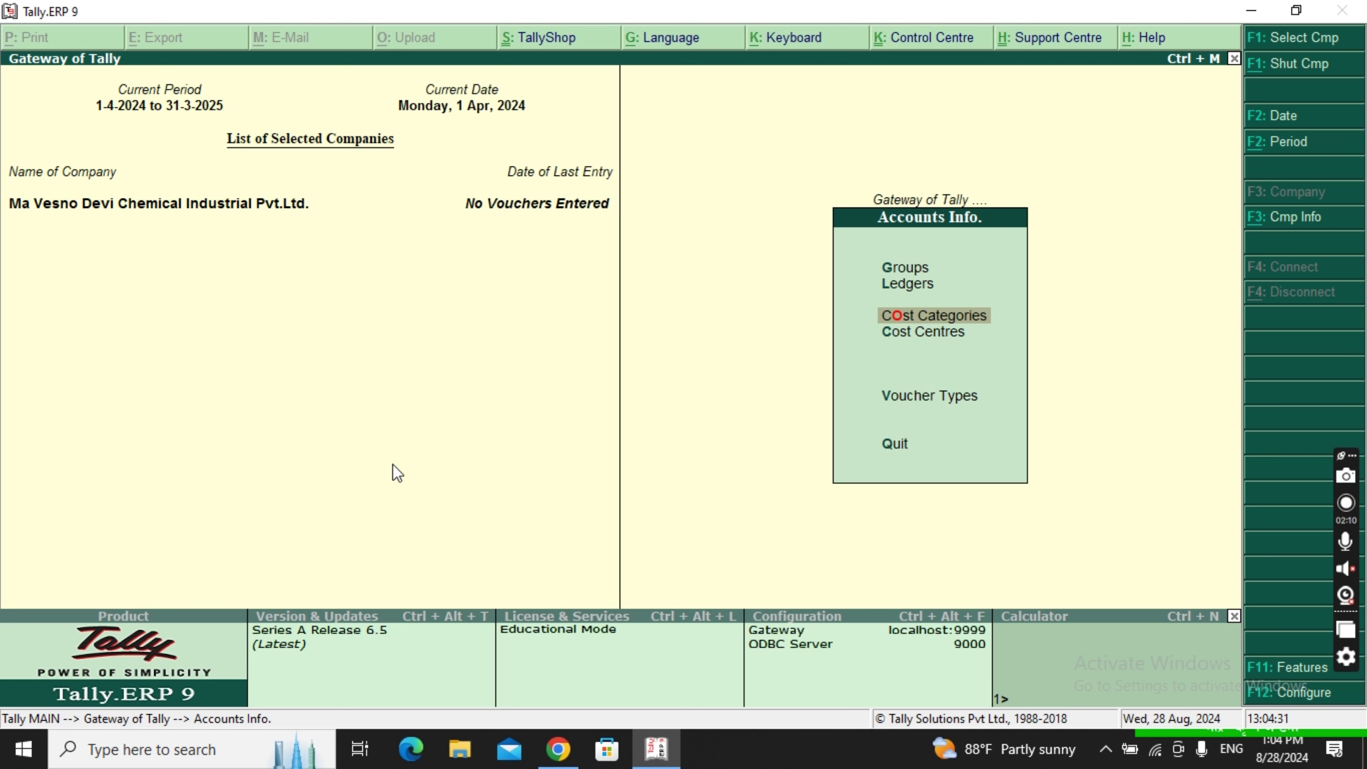
key(Return)
key(Return)
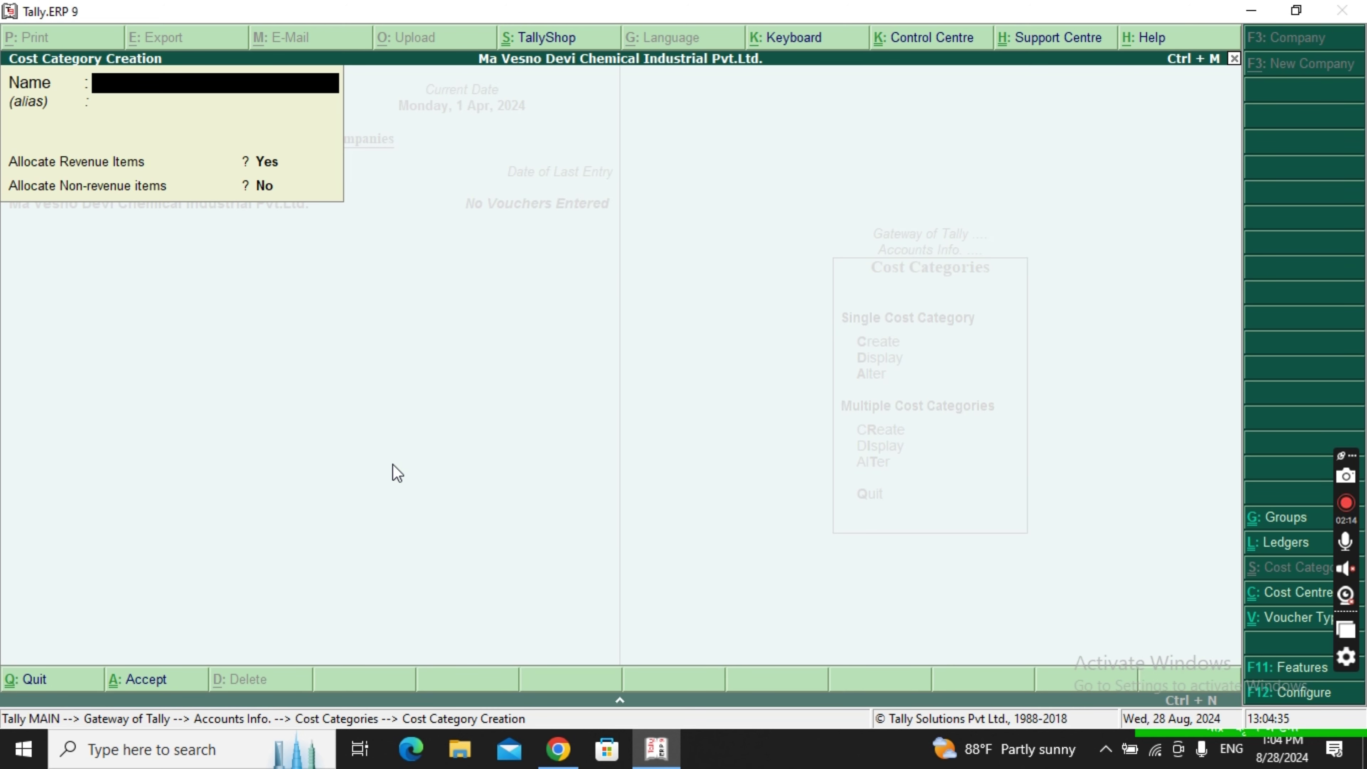
text(Marketing)
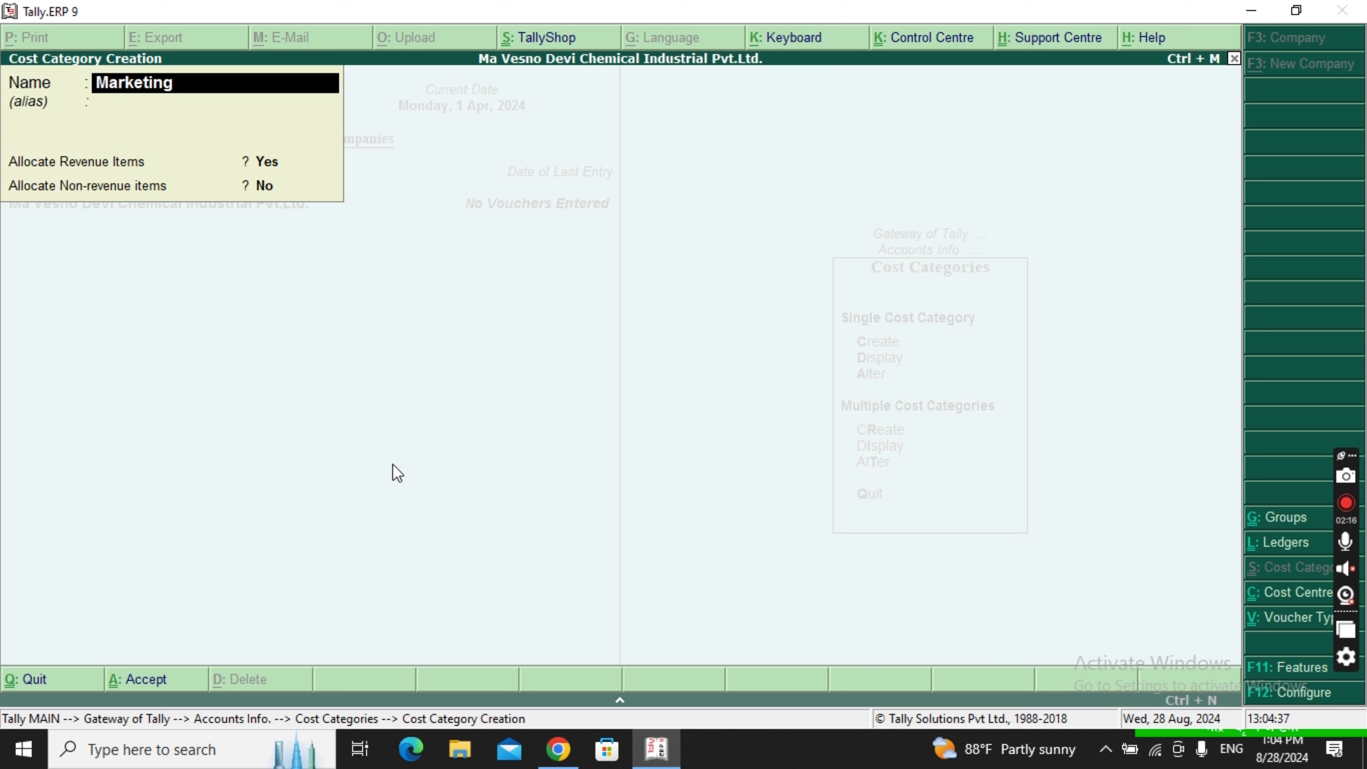
text( department)
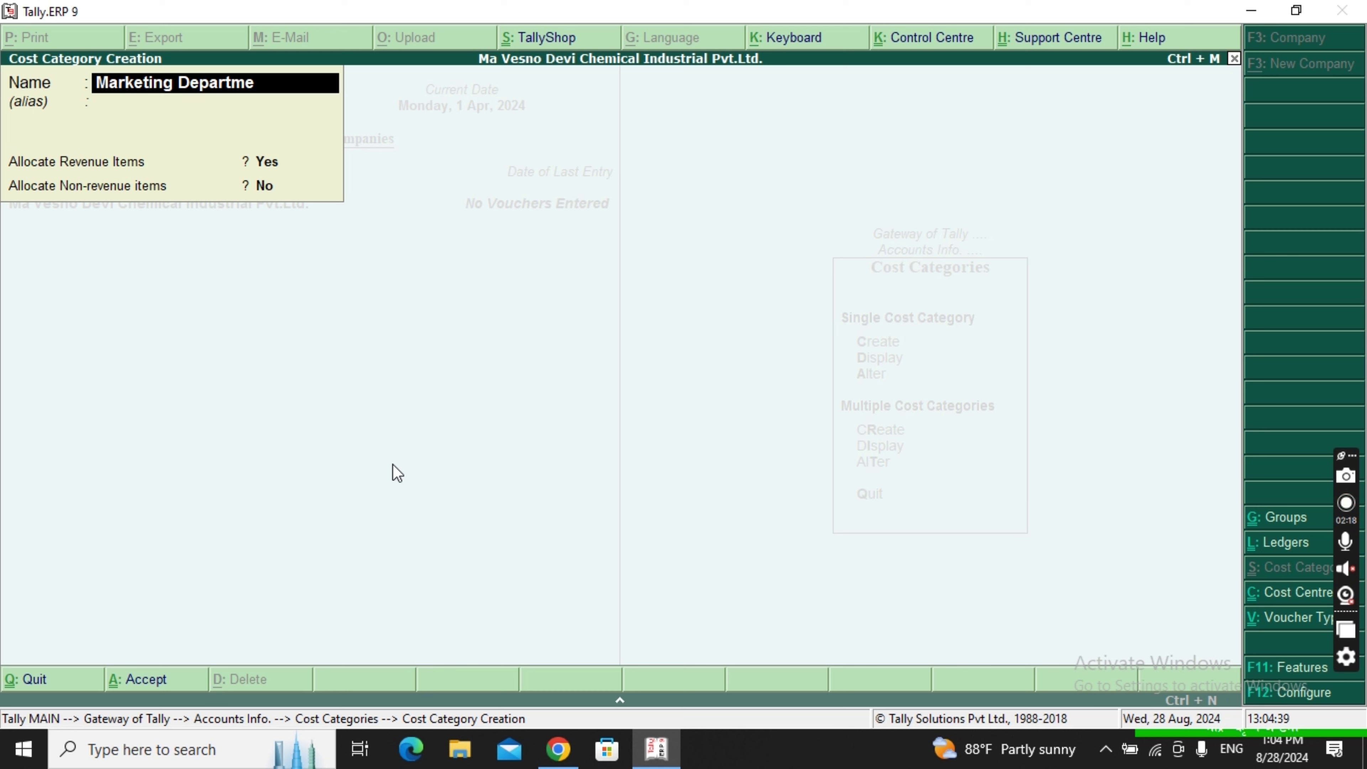
key(Return)
key(Return)
key(Return)
key(Return)
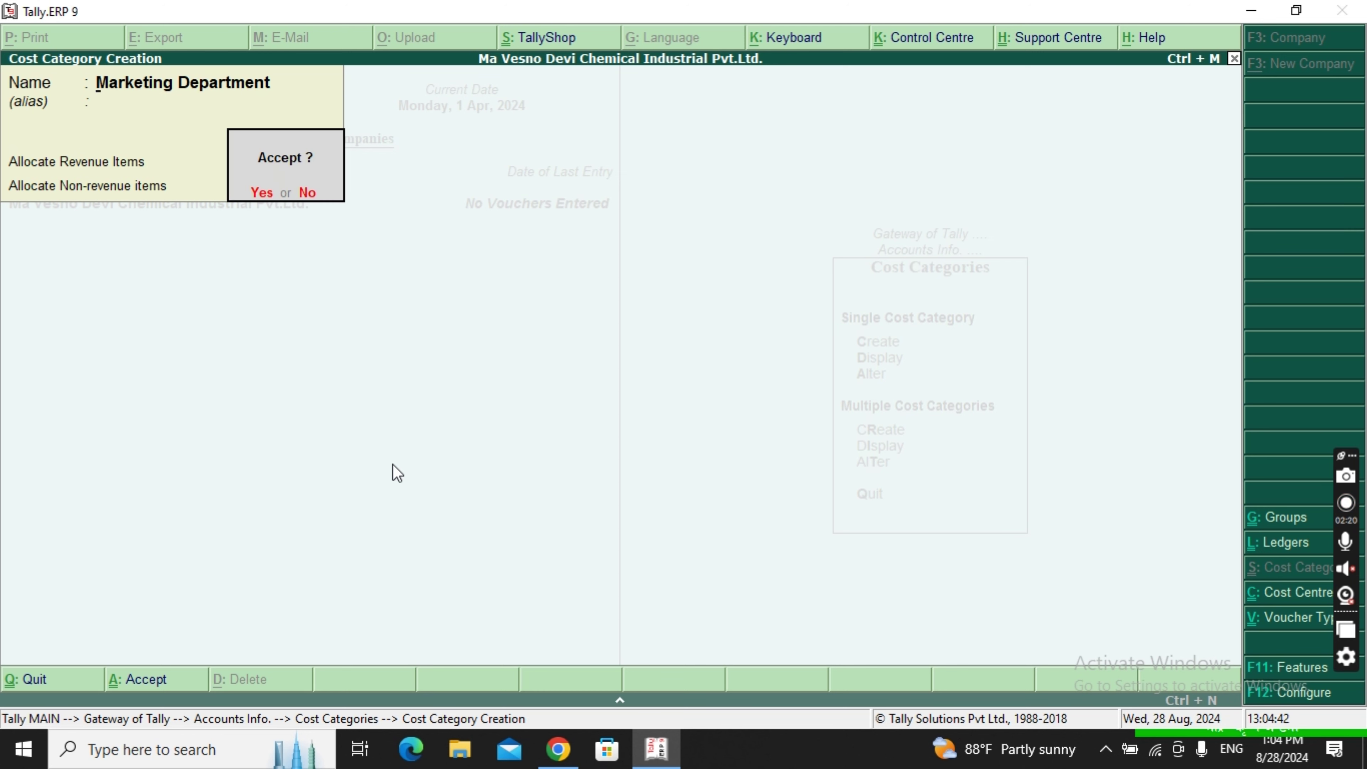
key(Return)
Step: Create a cost category named Cashier Department, keeping the default allocation settings
text(Ca)
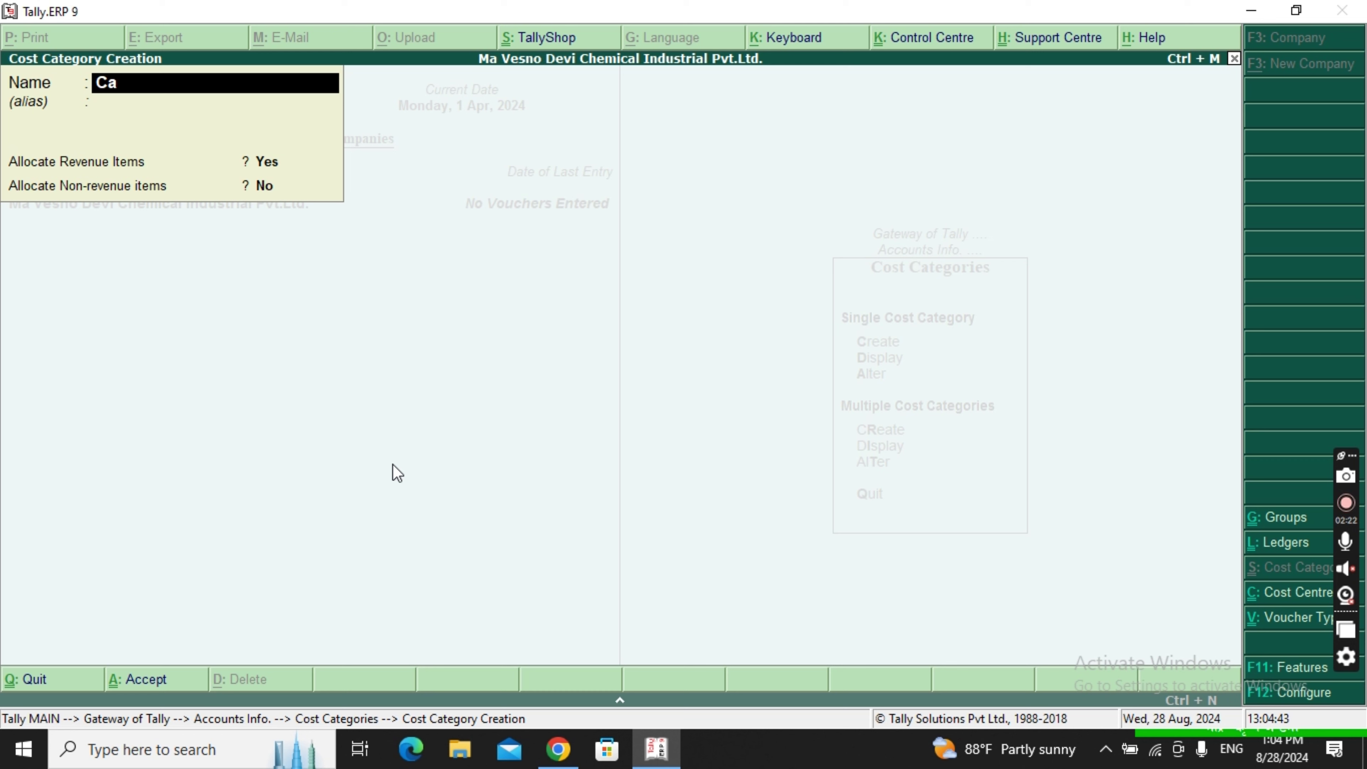
text(shier Depar)
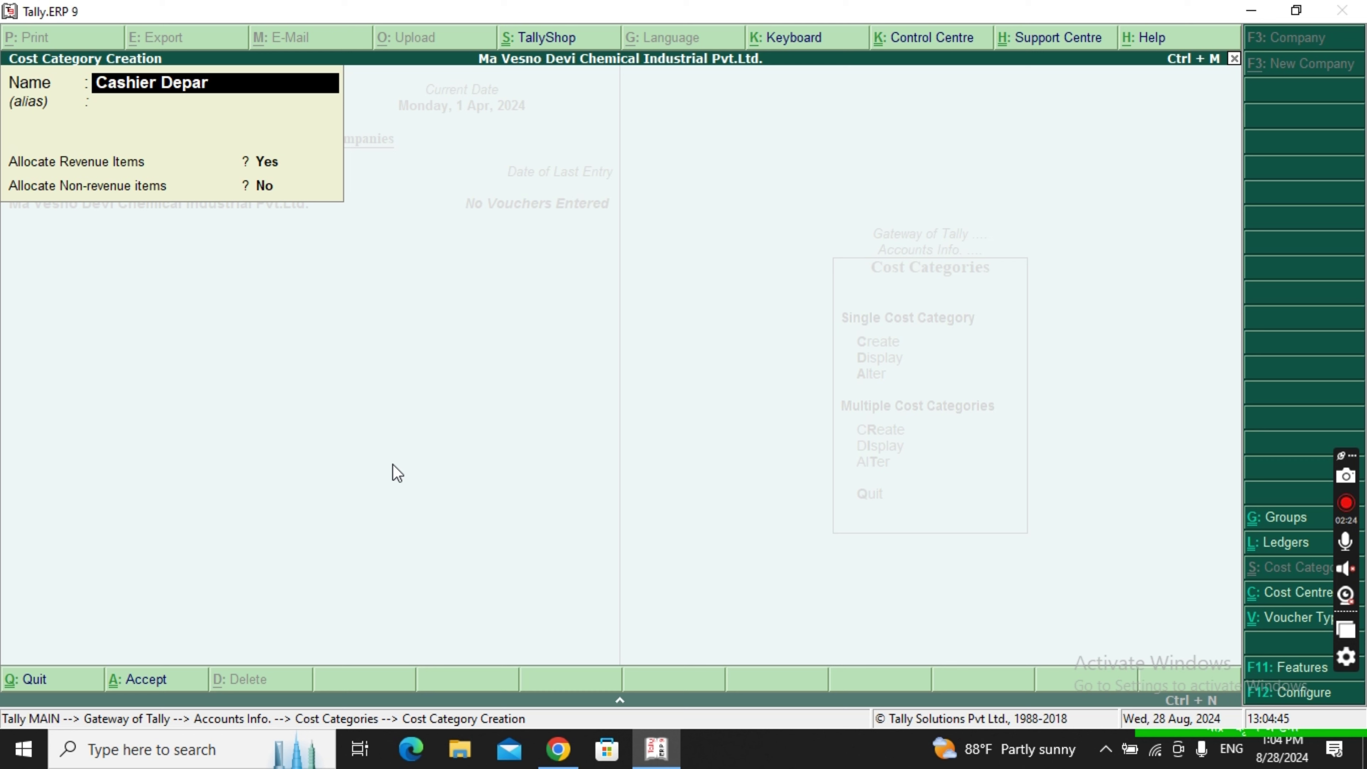
text(tment)
key(Return)
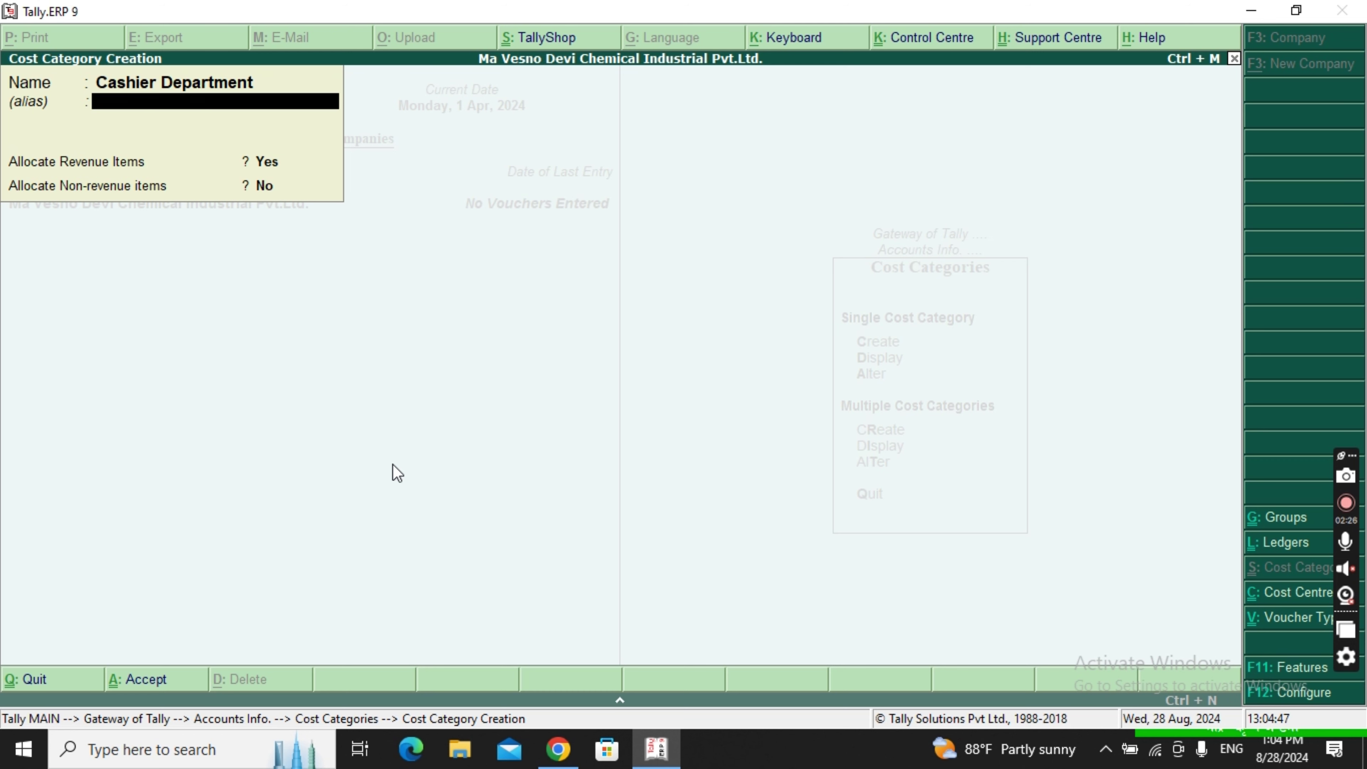
key(Return)
key(Return)
key(Return)
key(Return)
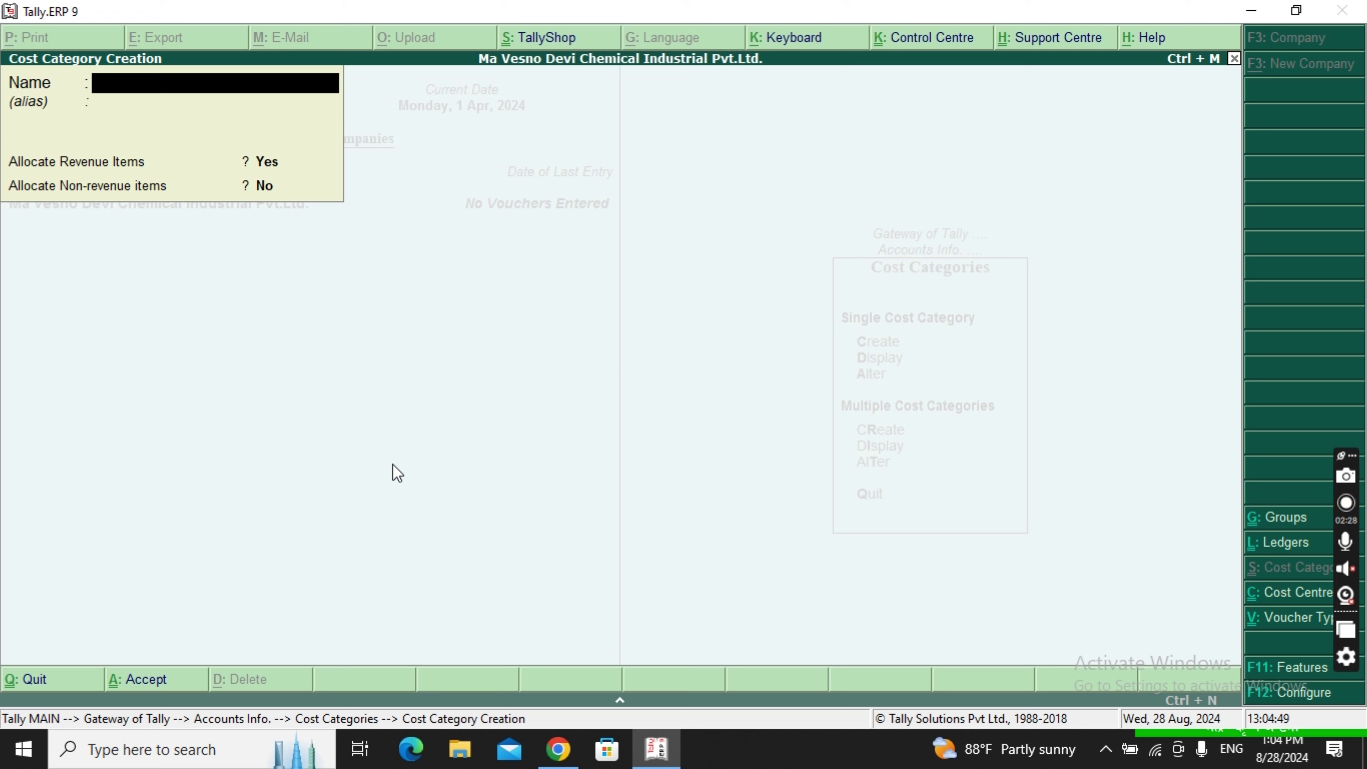
Step: Create a cost category named Managing Department, keeping the default allocation settings
text(Managing Depa)
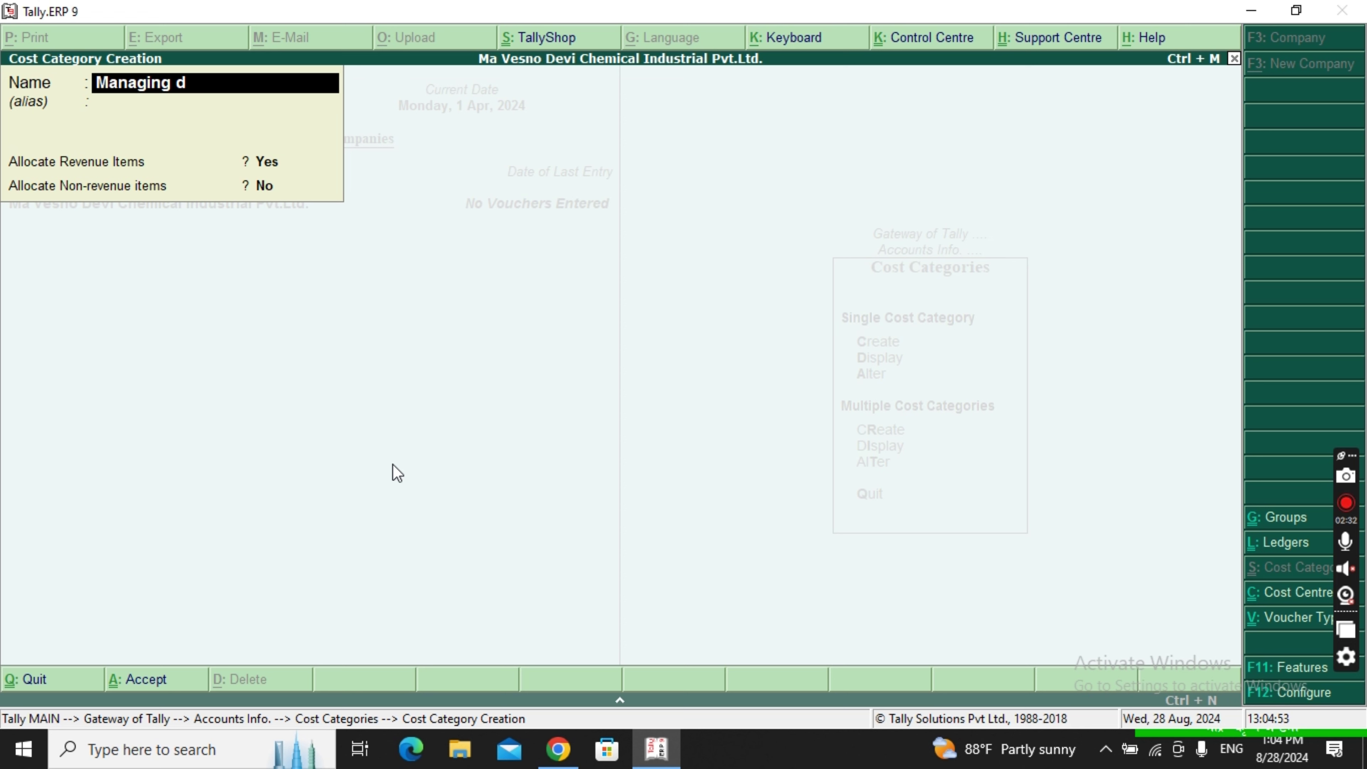
text(rtment)
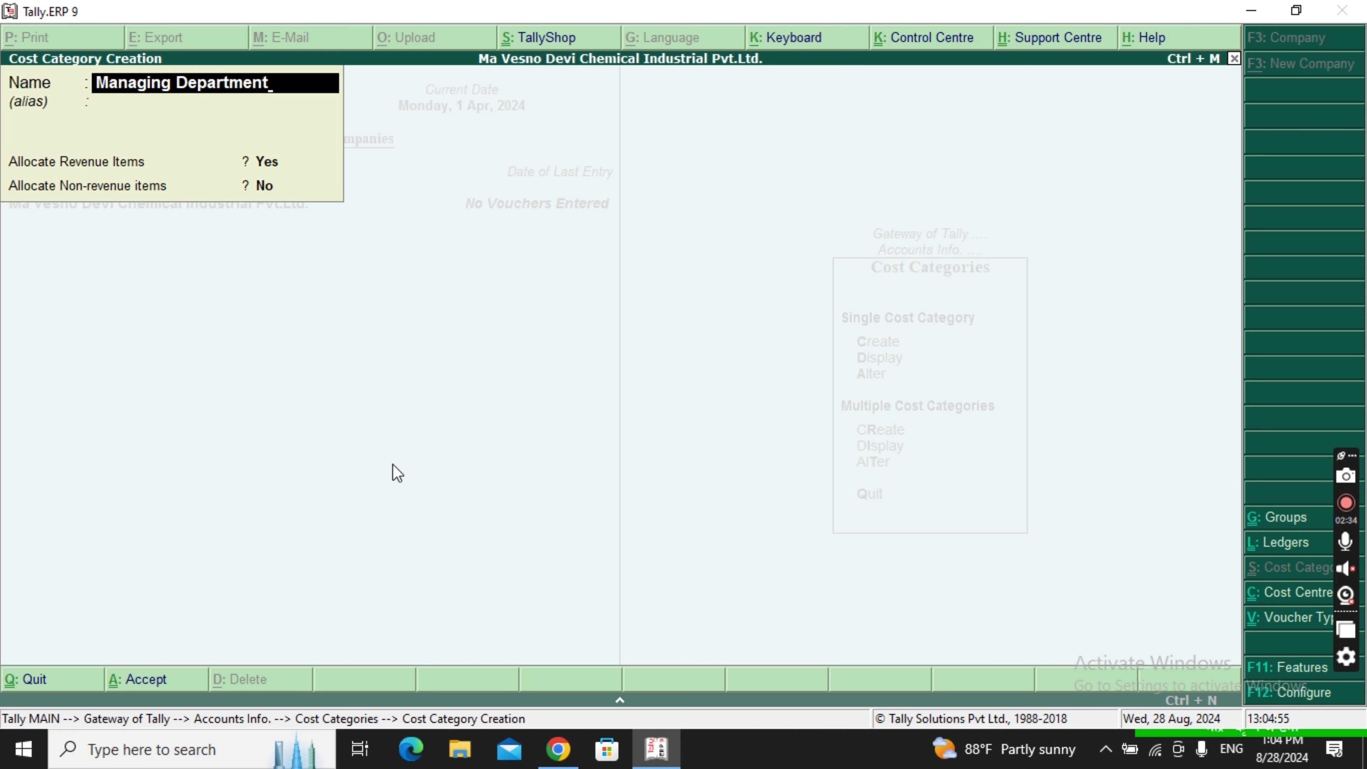
key(Return)
key(Return)
key(Return)
key(Return)
key(Return)
Step: Create a cost category named Sales Department, keeping the default allocation settings
text(S)
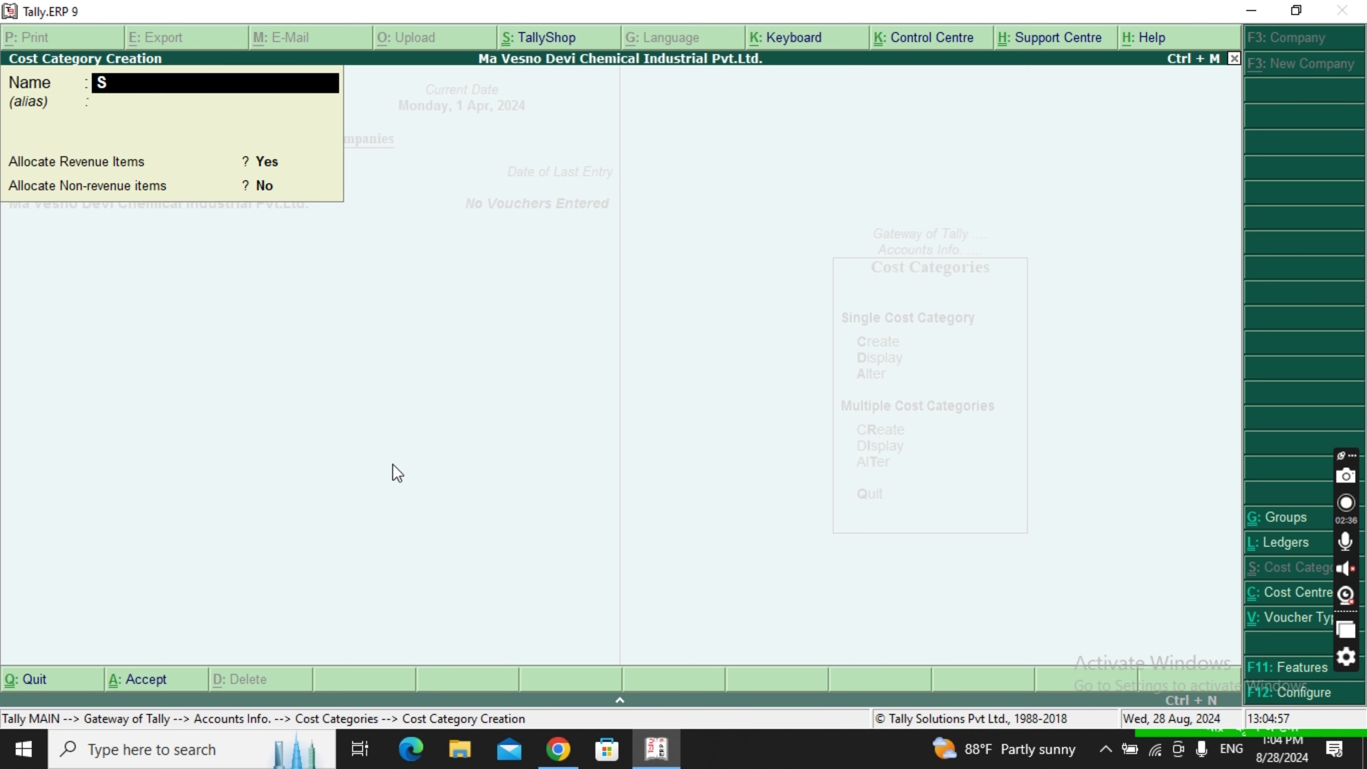
text(ales Department)
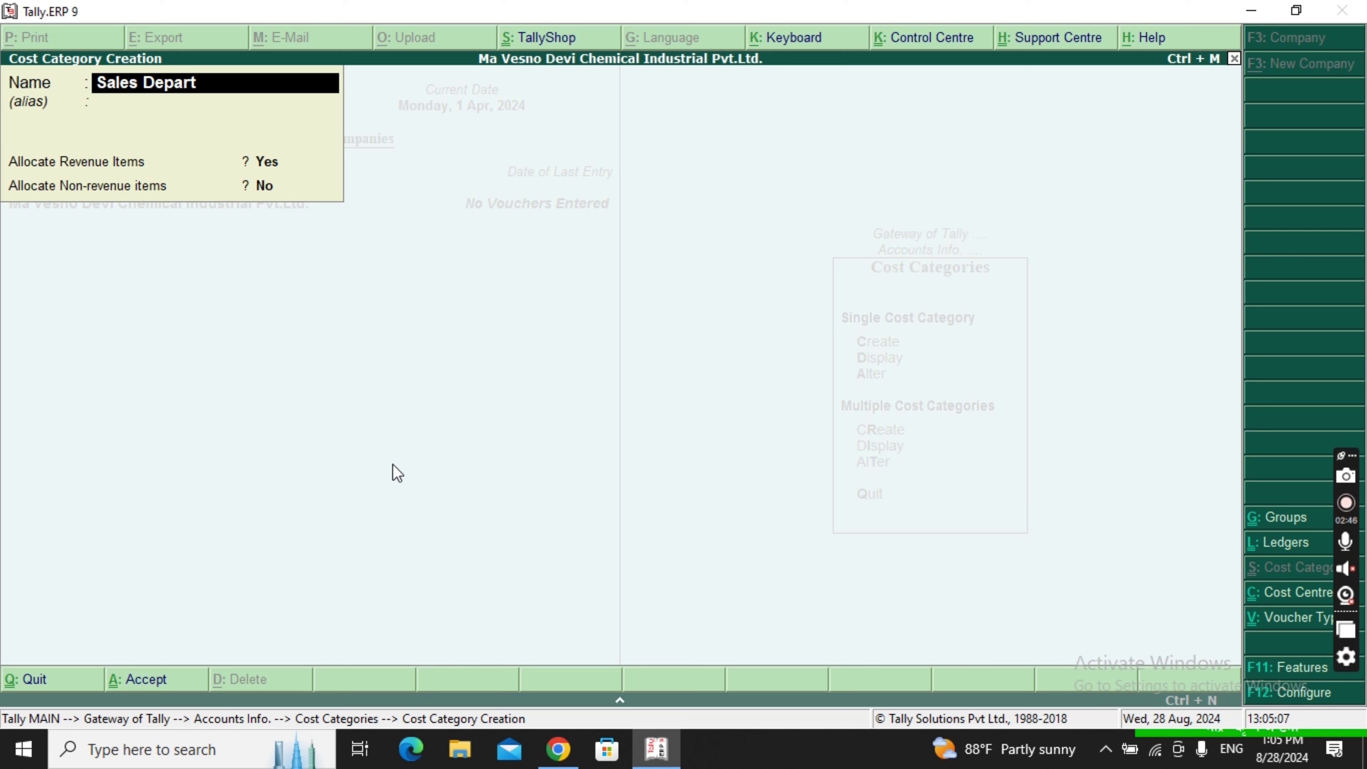
key(Return)
key(Return)
key(Return)
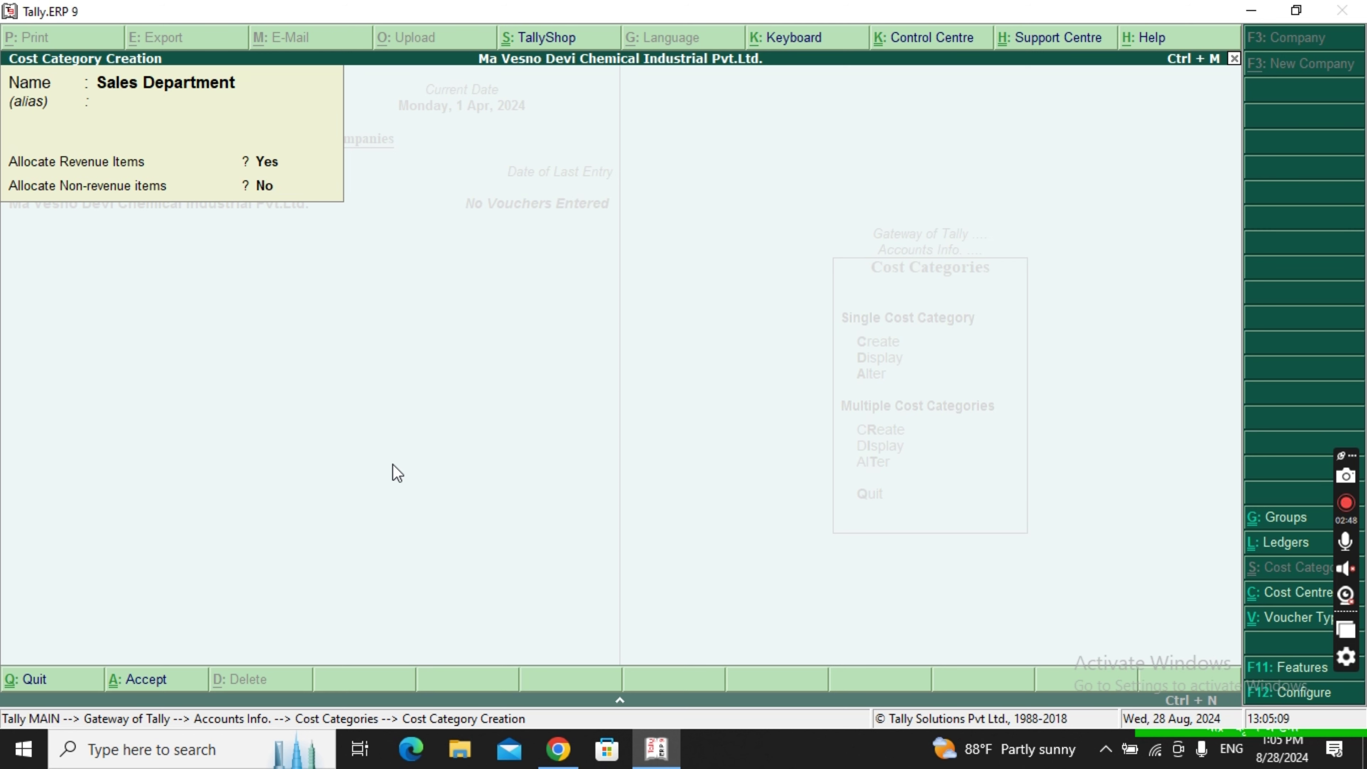
key(Return)
Step: Create a cost category named Advertising Department, keeping the default allocation settings
text(Adver)
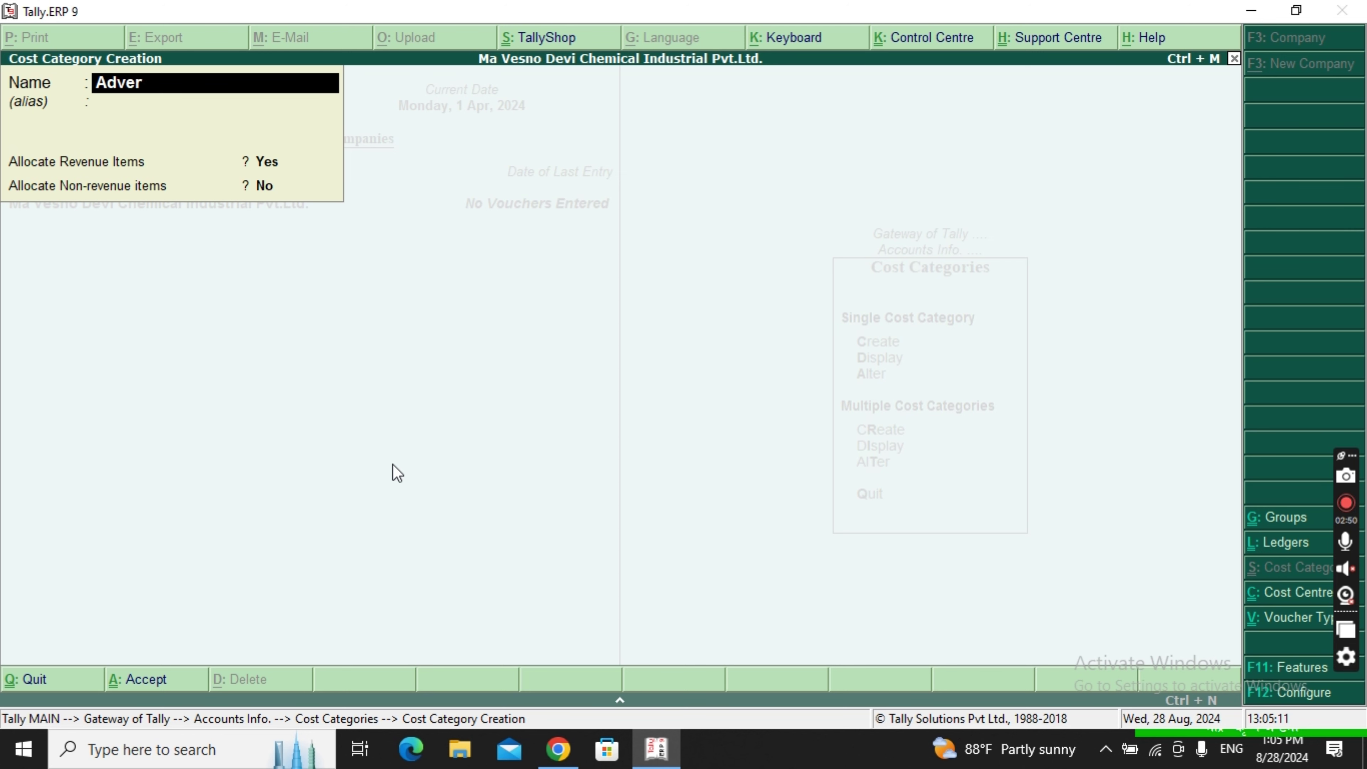
text(tising Department)
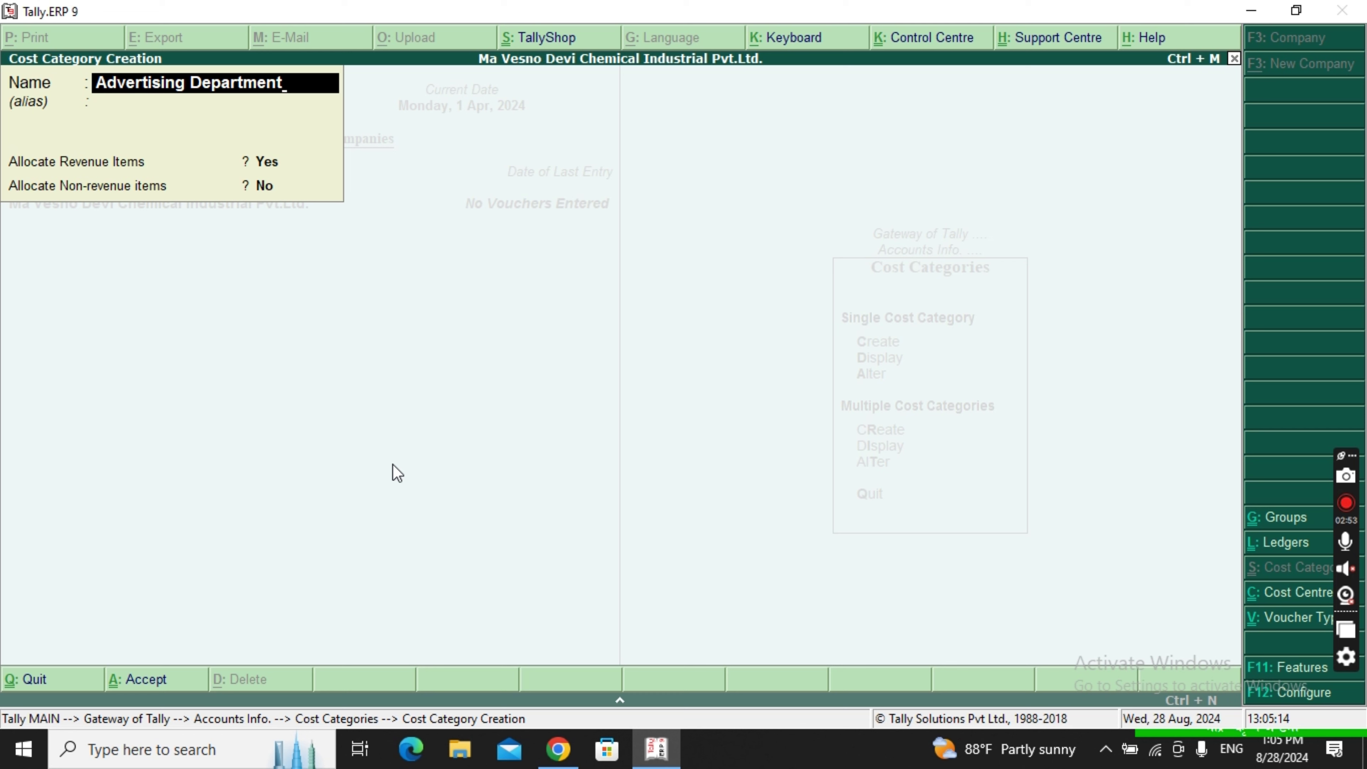
key(Return)
key(Return)
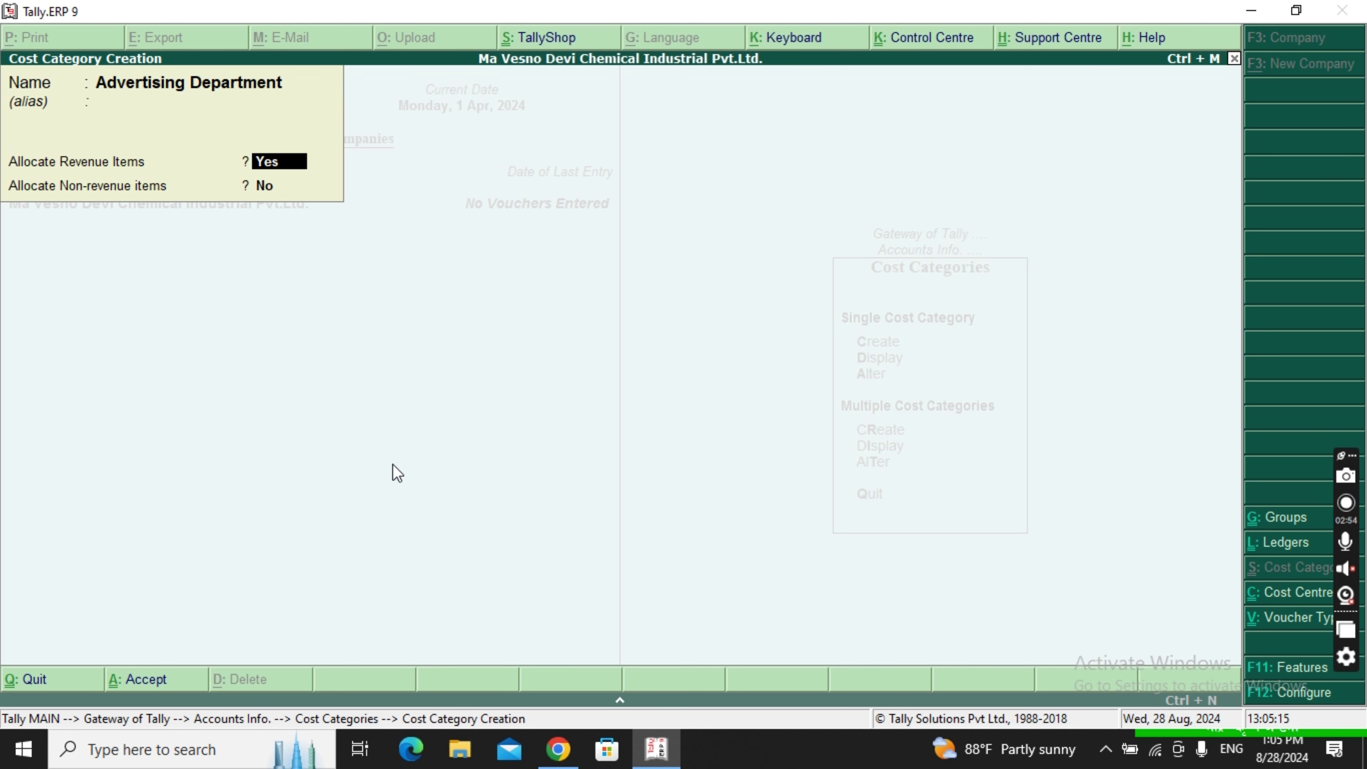
key(Return)
key(Return)
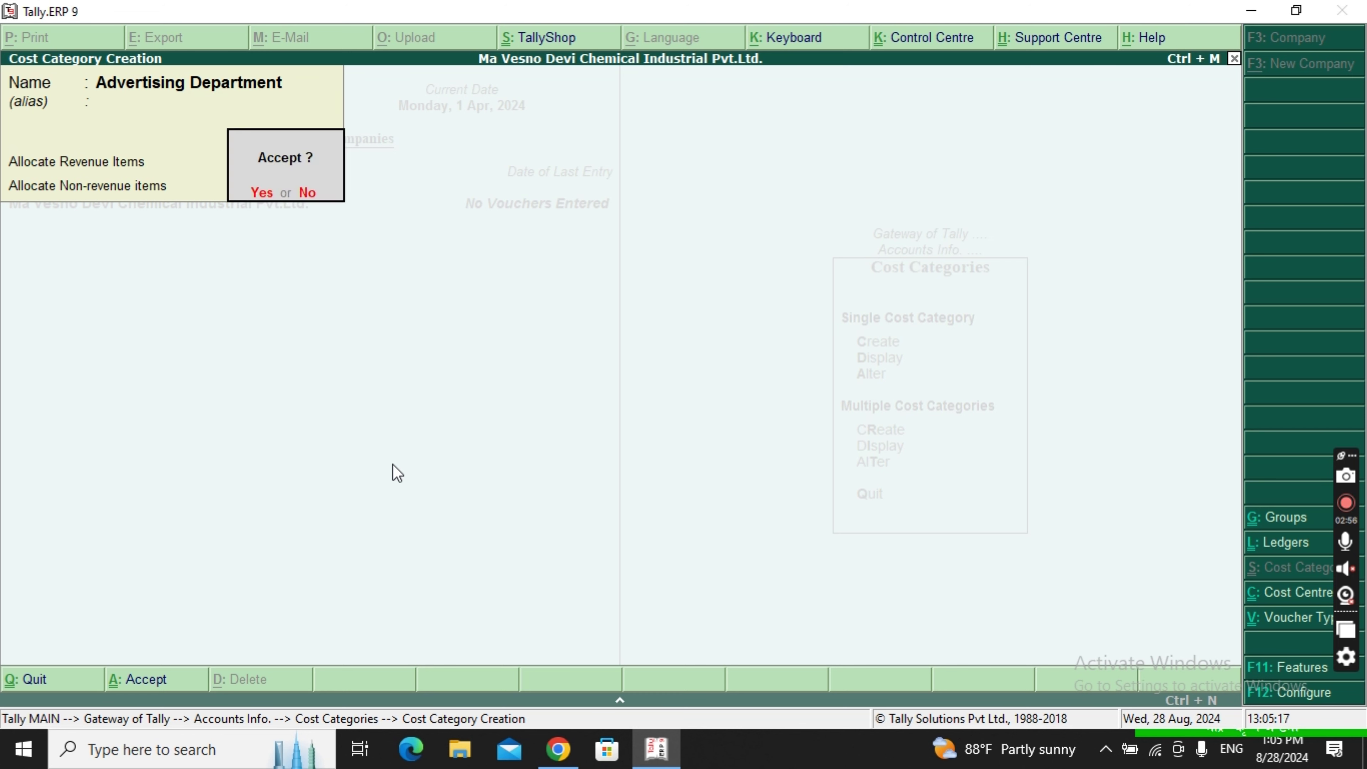
key(Return)
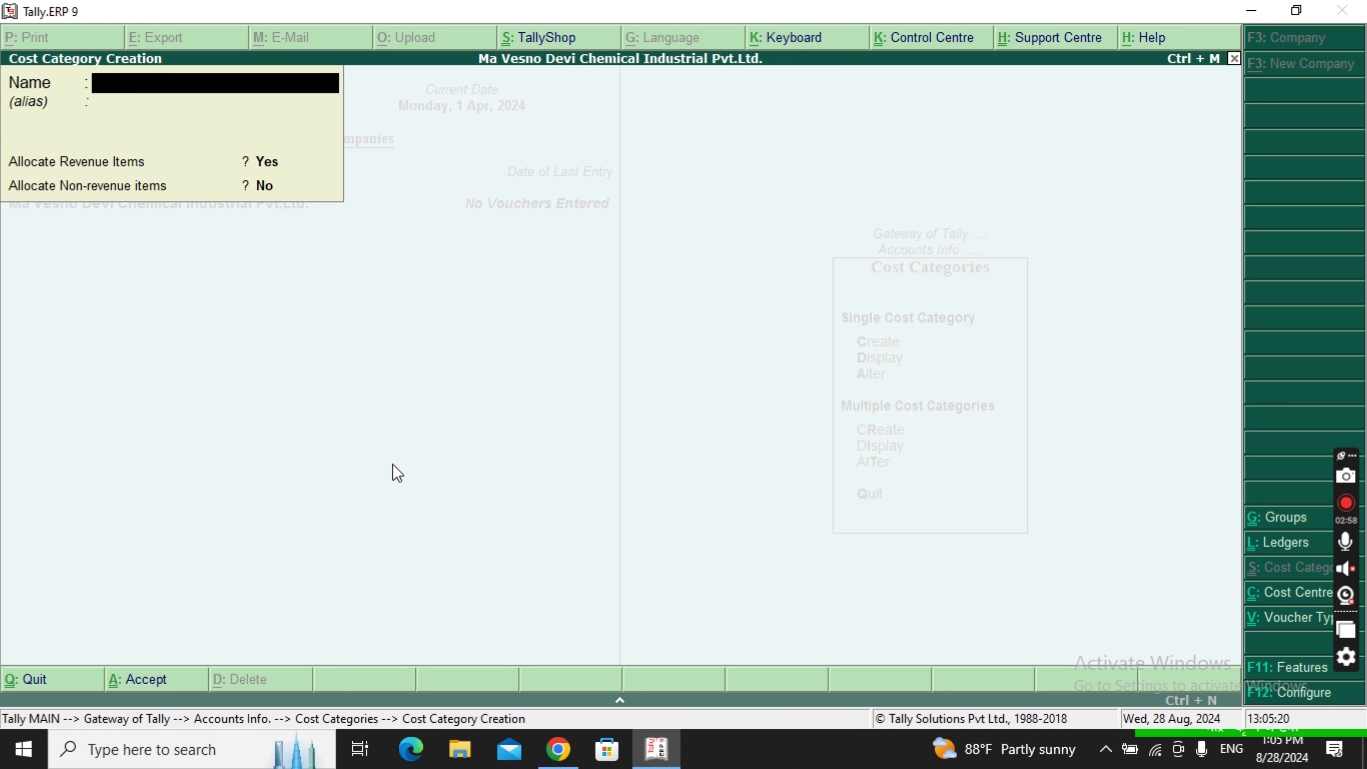
Step: Create a cost category named Packing Department, keeping the default allocation settings
text(Packing Department)
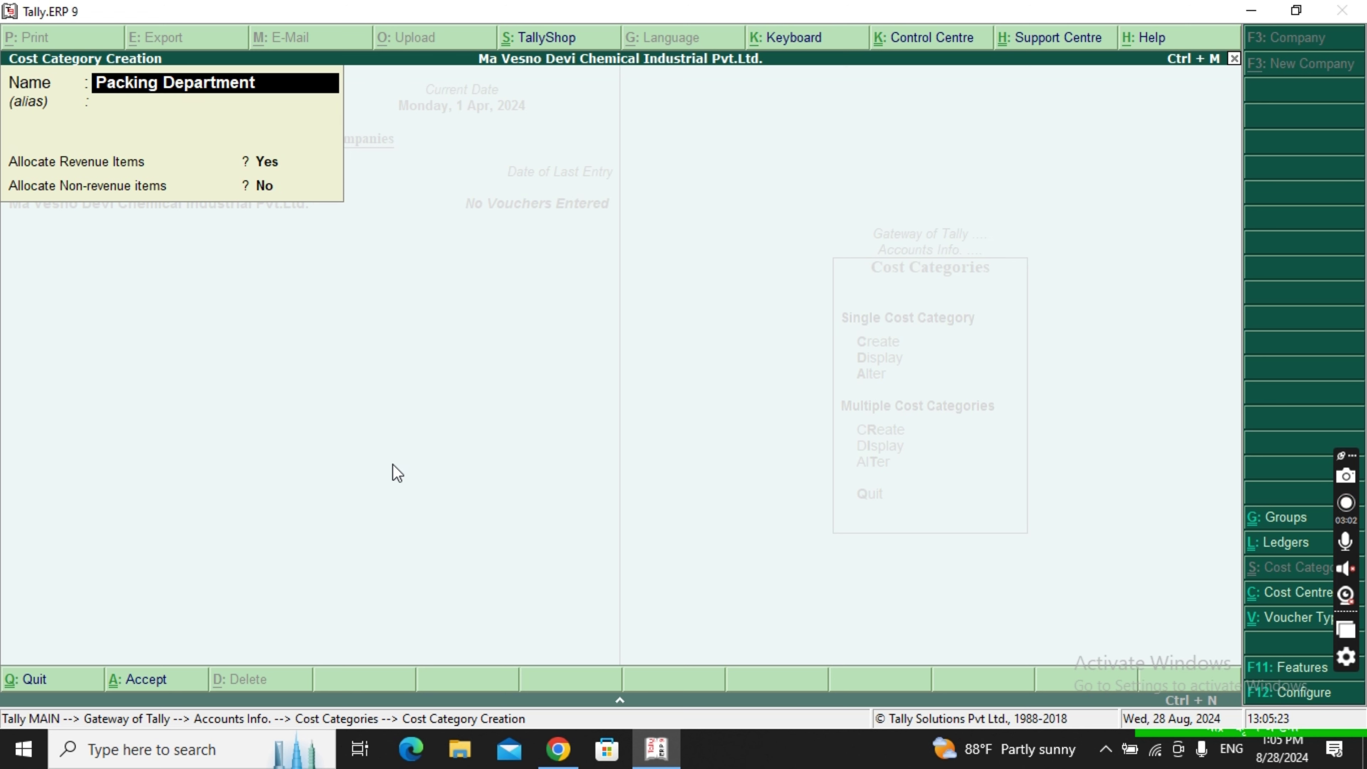
key(Return)
key(Return)
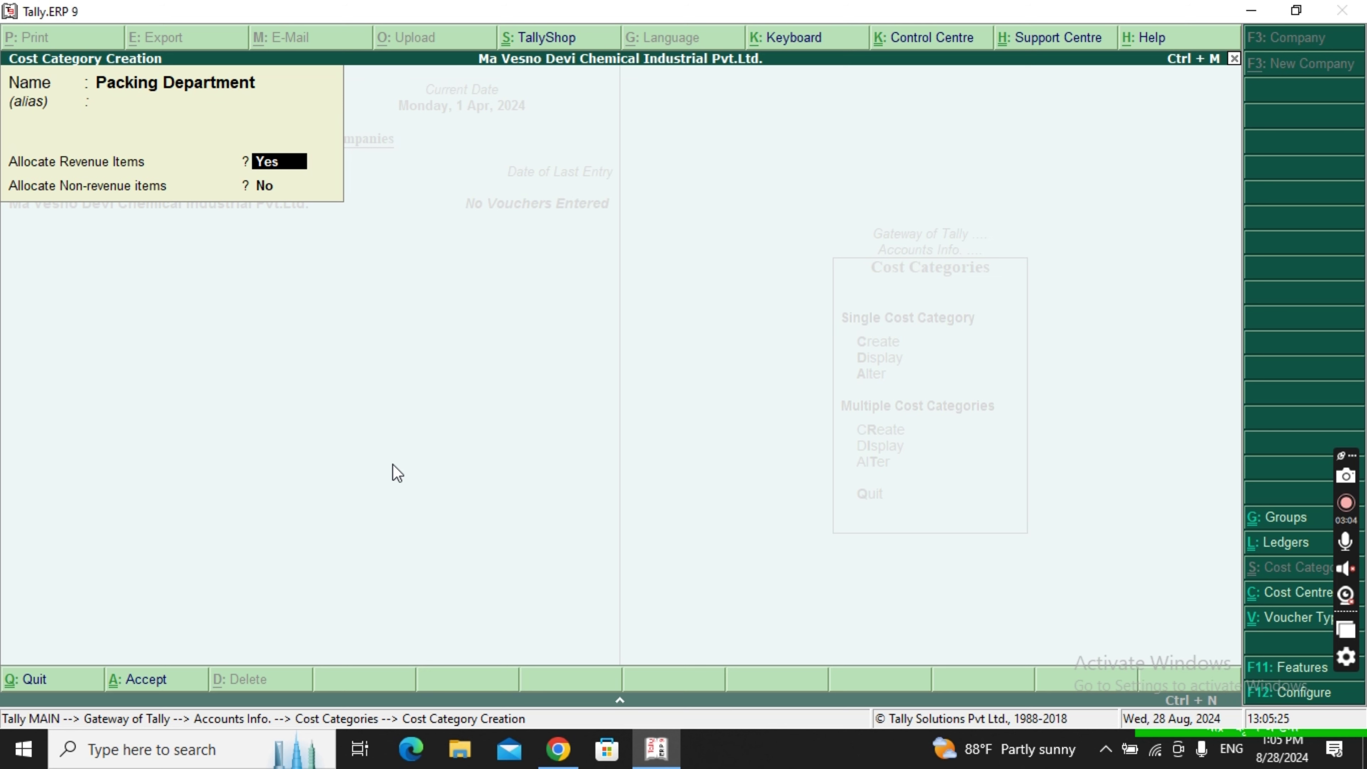
key(Return)
key(Return)
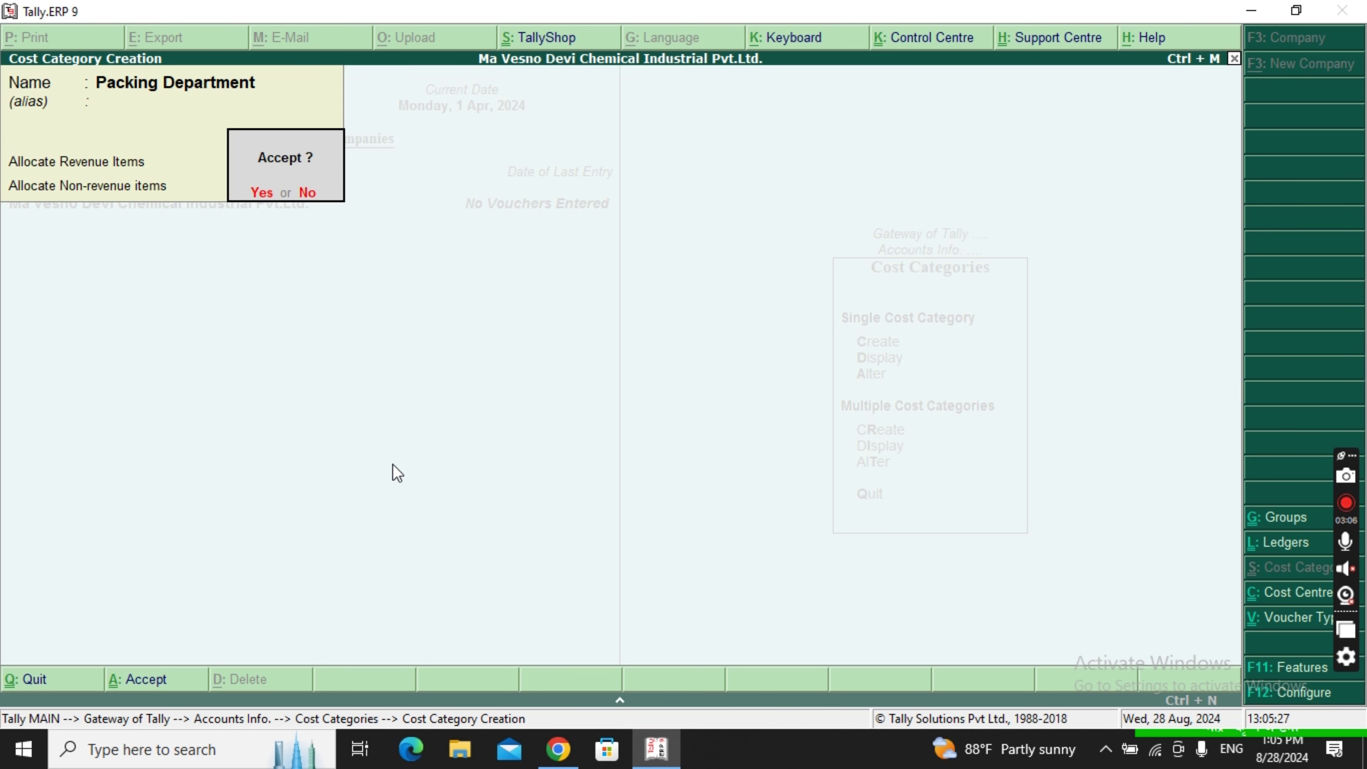
key(Return)
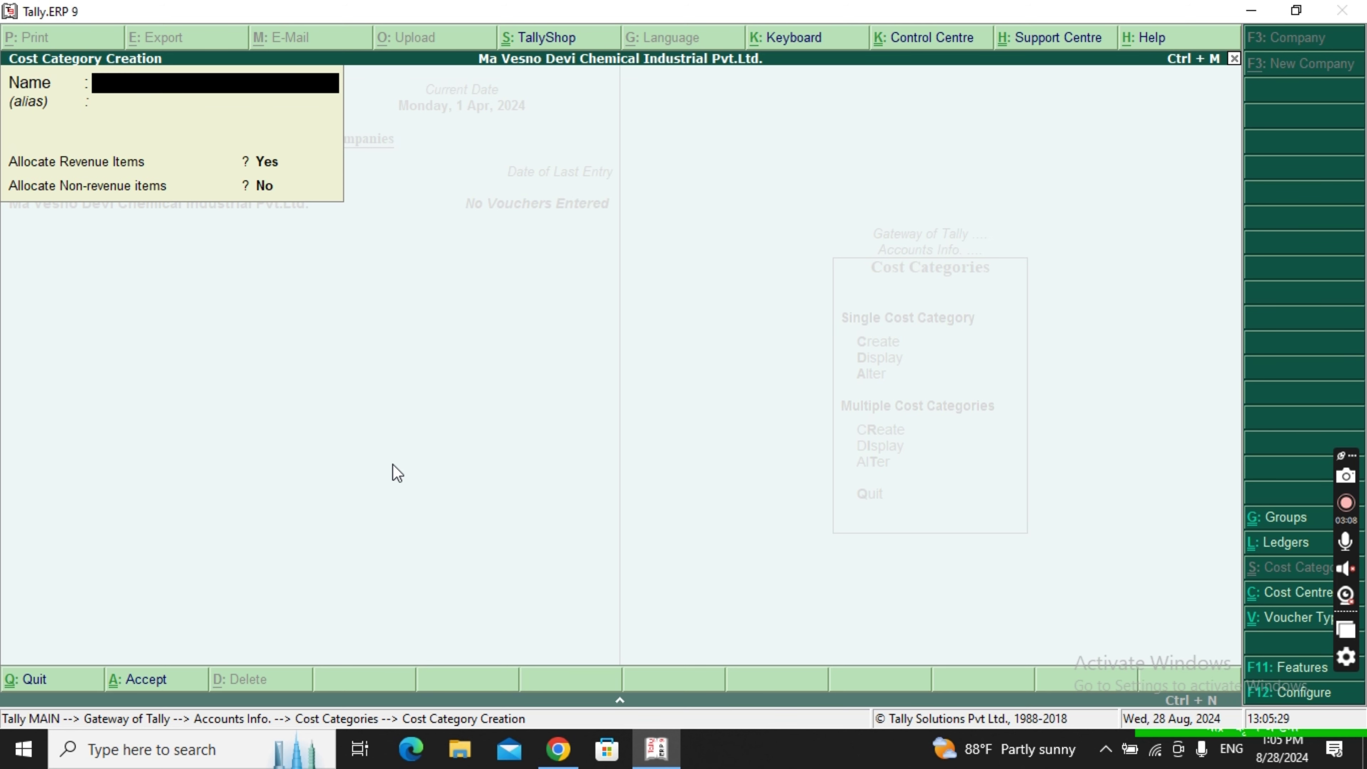
Step: Leave cost category creation and display the list of existing single cost categories
key(Escape)
key(Escape)
key(Escape)
key(Return)
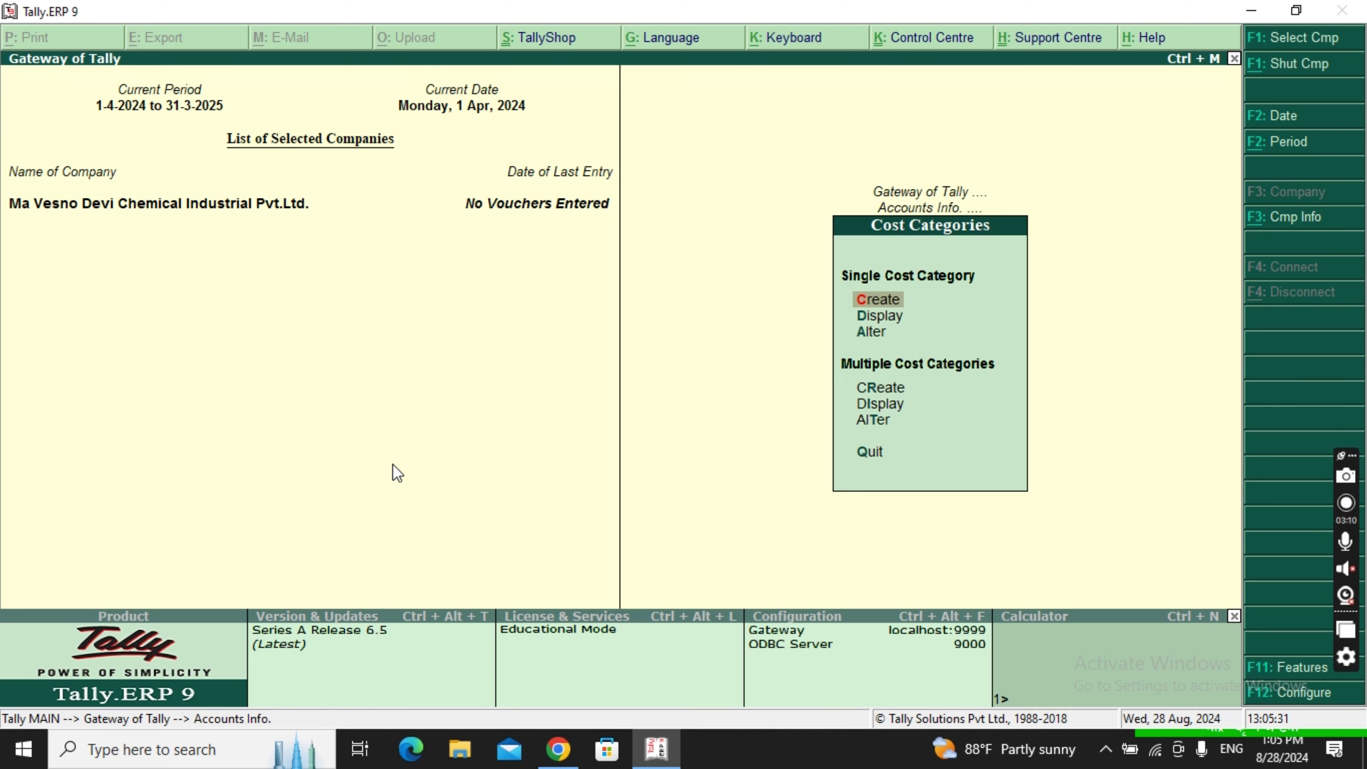
key(Down)
key(Return)
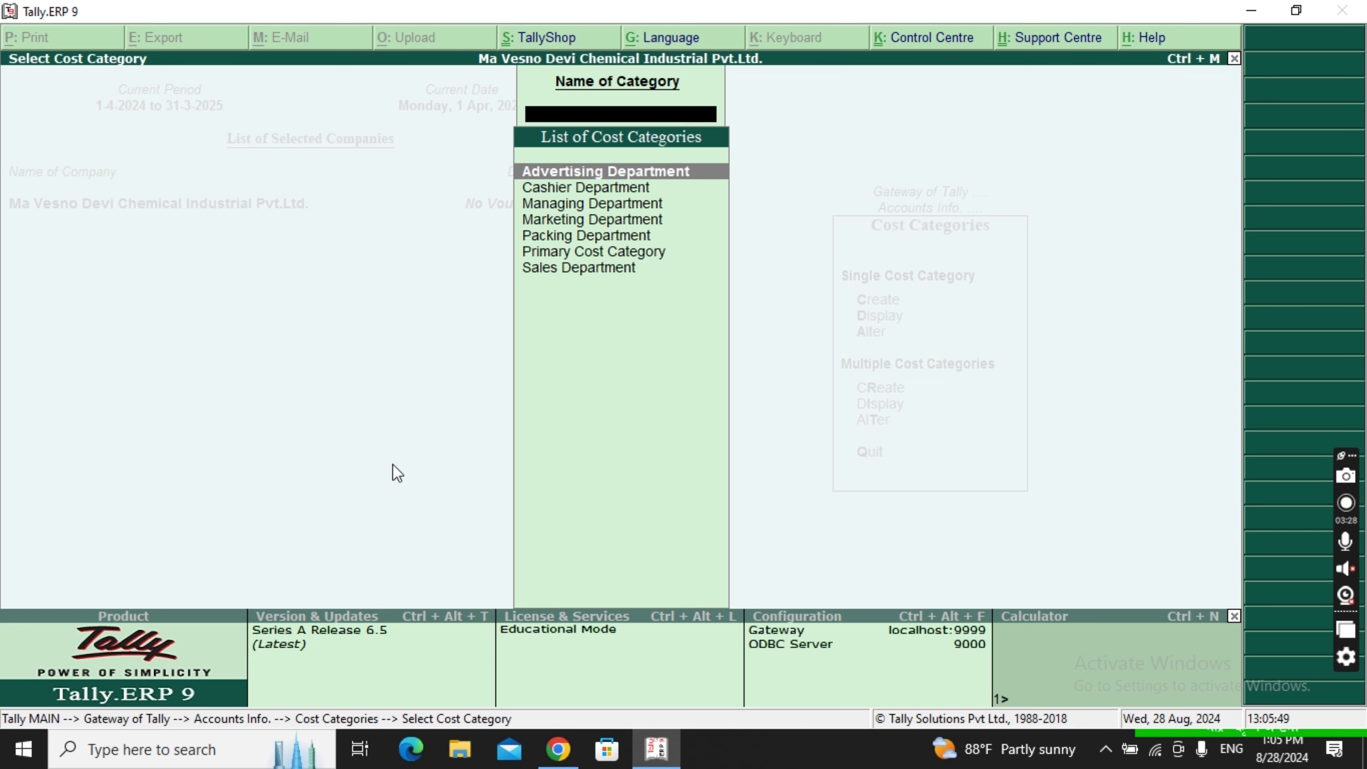
Step: Leave the cost category list and start creating a single cost centre
key(Escape)
key(Escape)
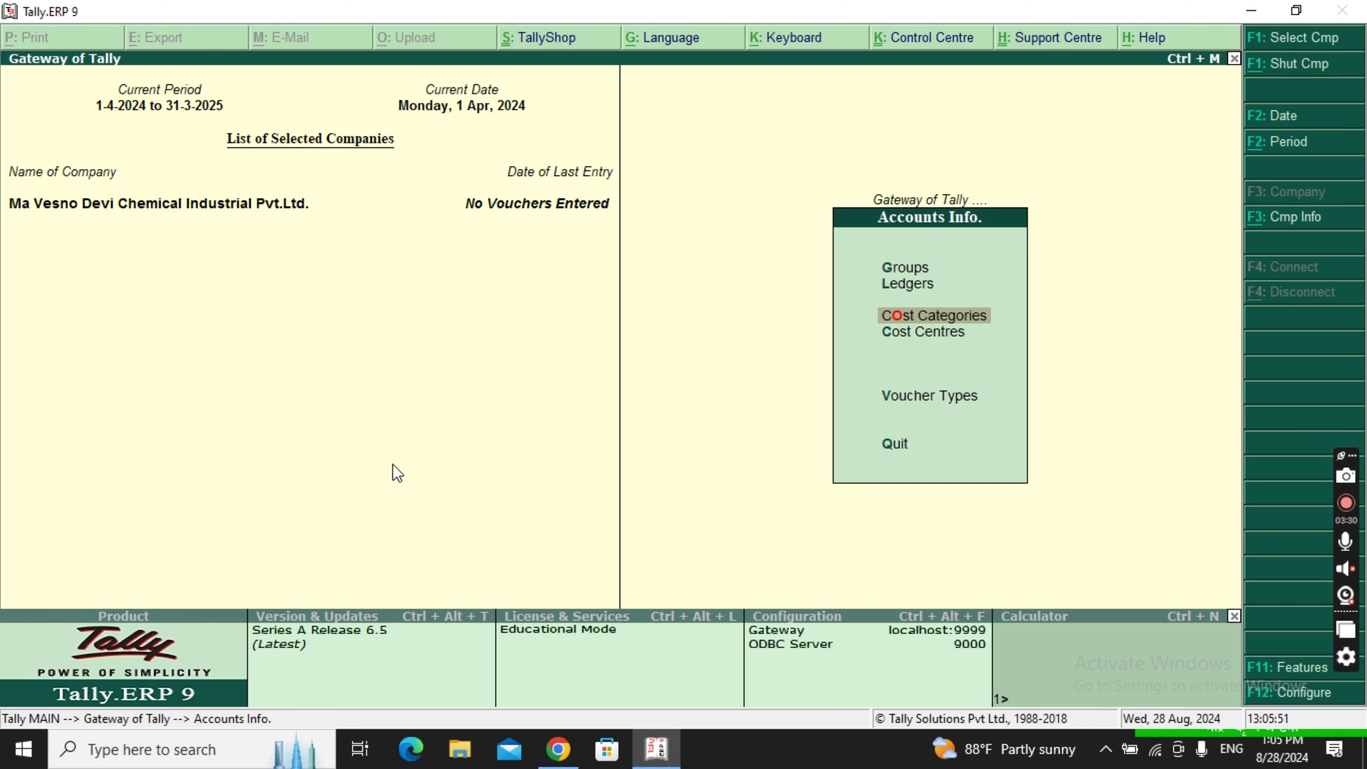
key(Down)
key(Return)
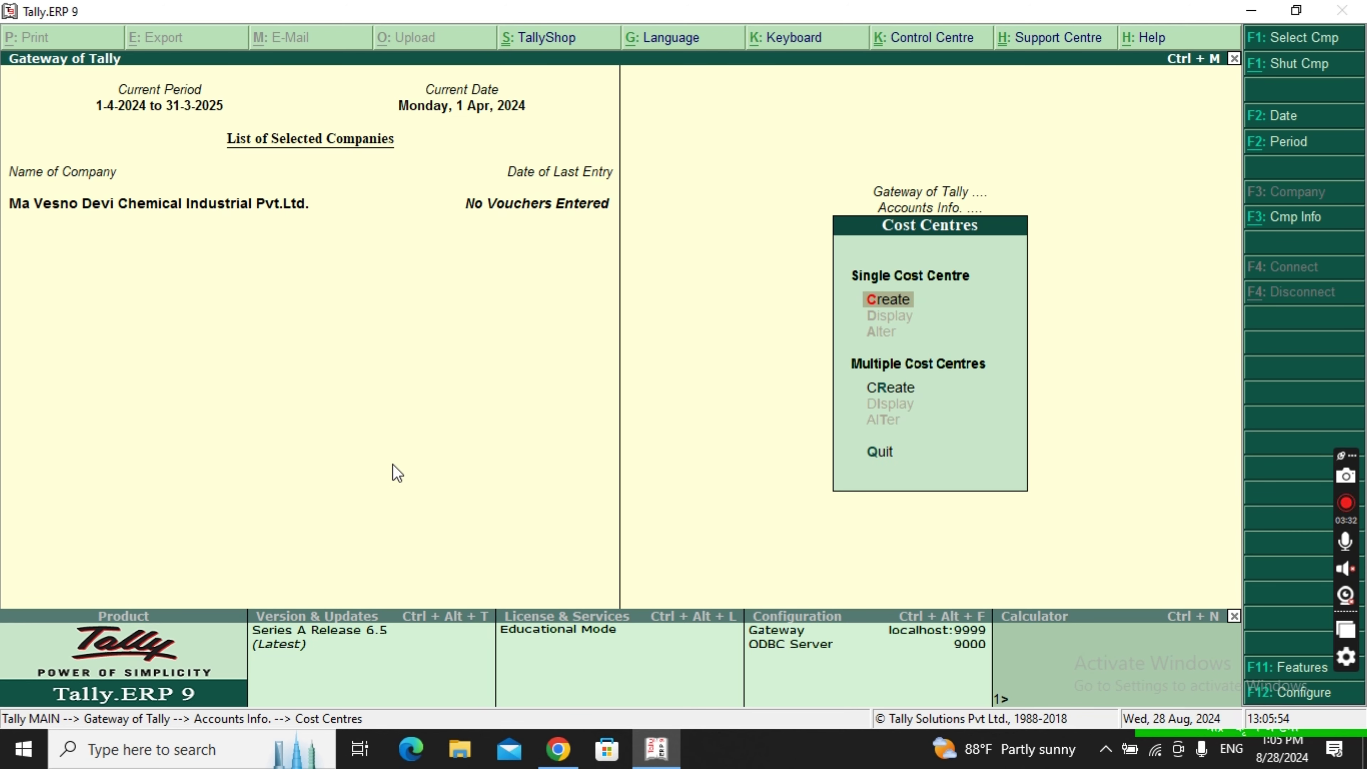
key(Return)
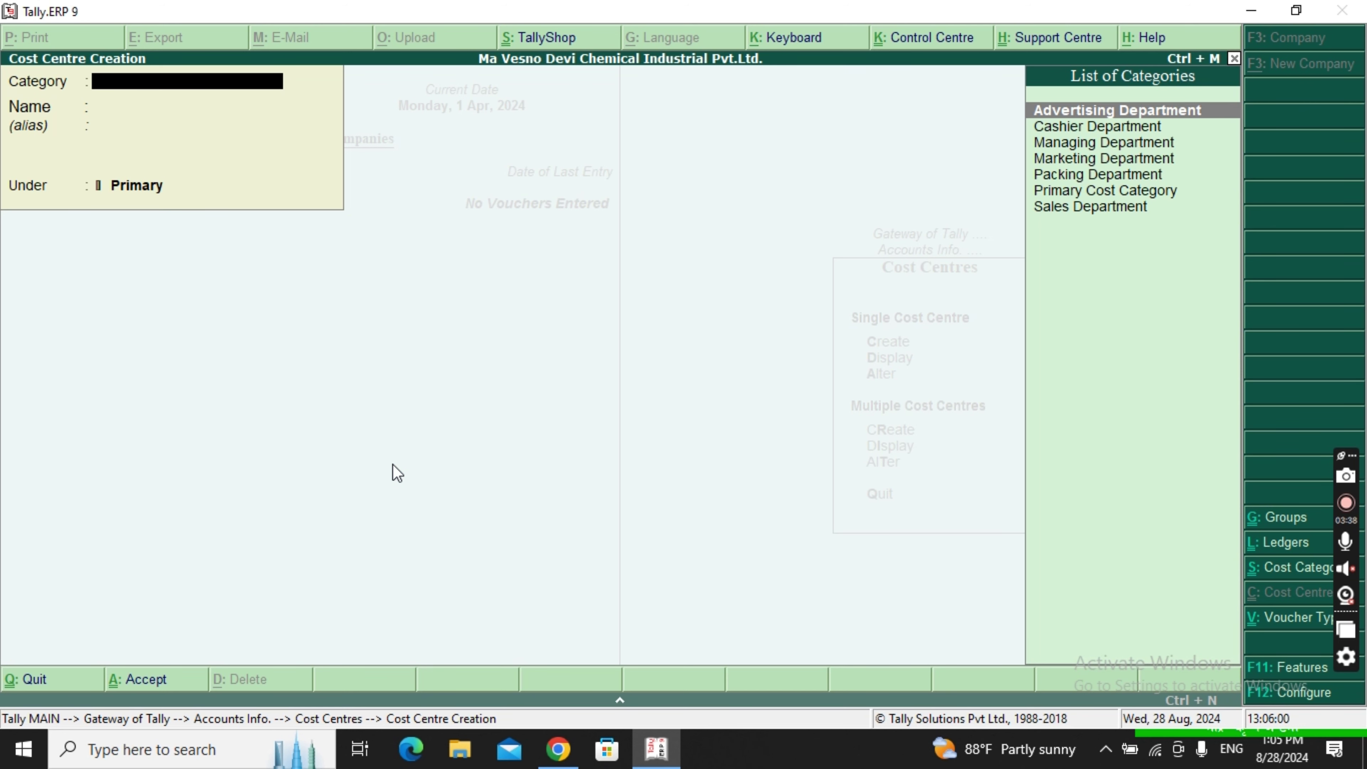
Step: Create two cost centres in the Advertising Department category, each named with a person's first name and placed under Primary
key(Return)
text(Ram)
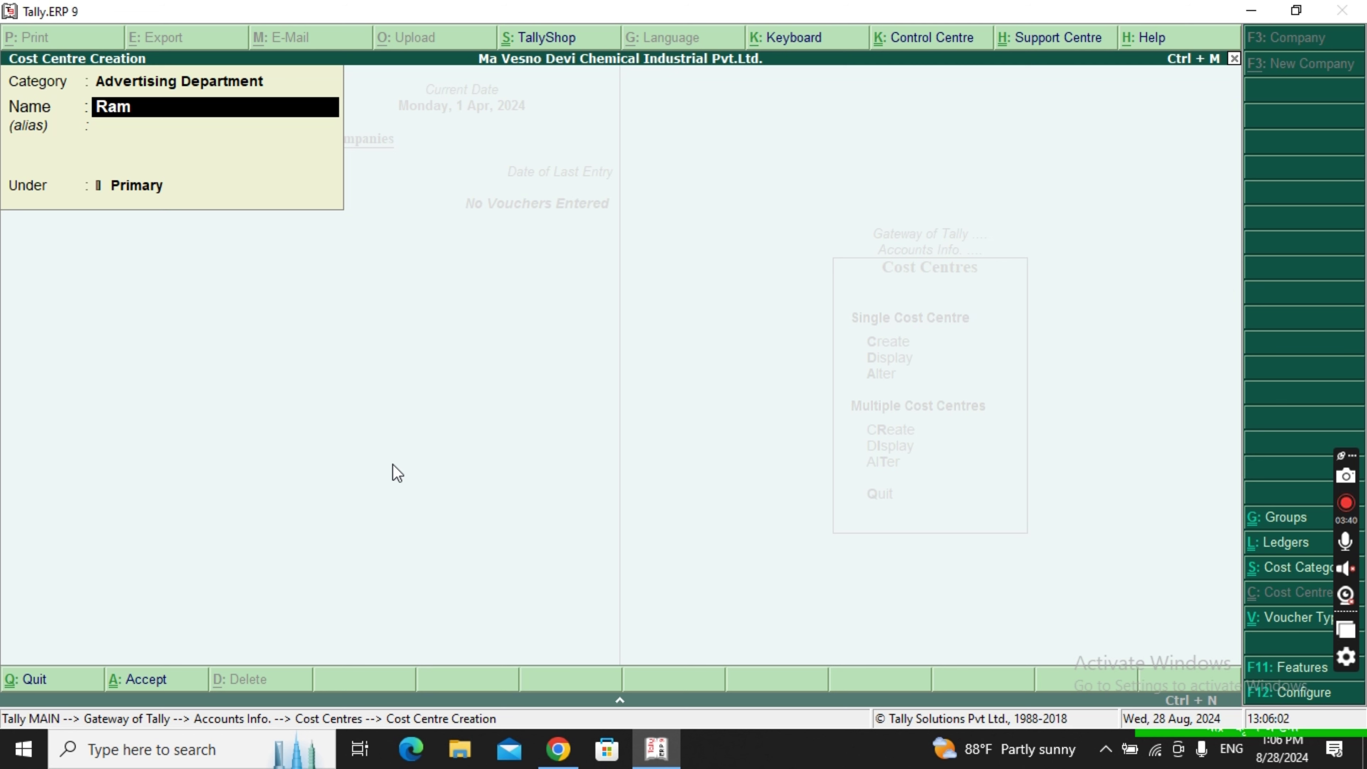
key(Return)
key(Return)
text(Syam)
key(Return)
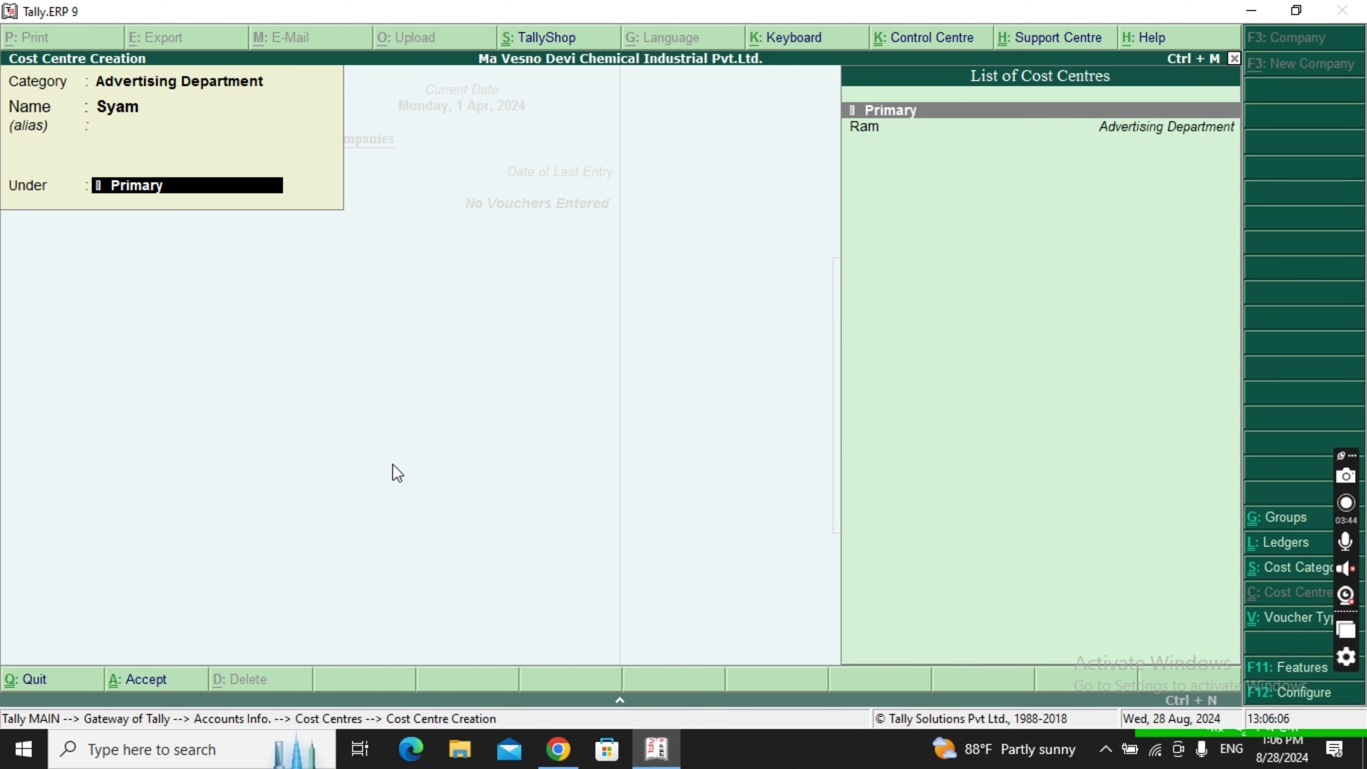
key(Return)
key(Return)
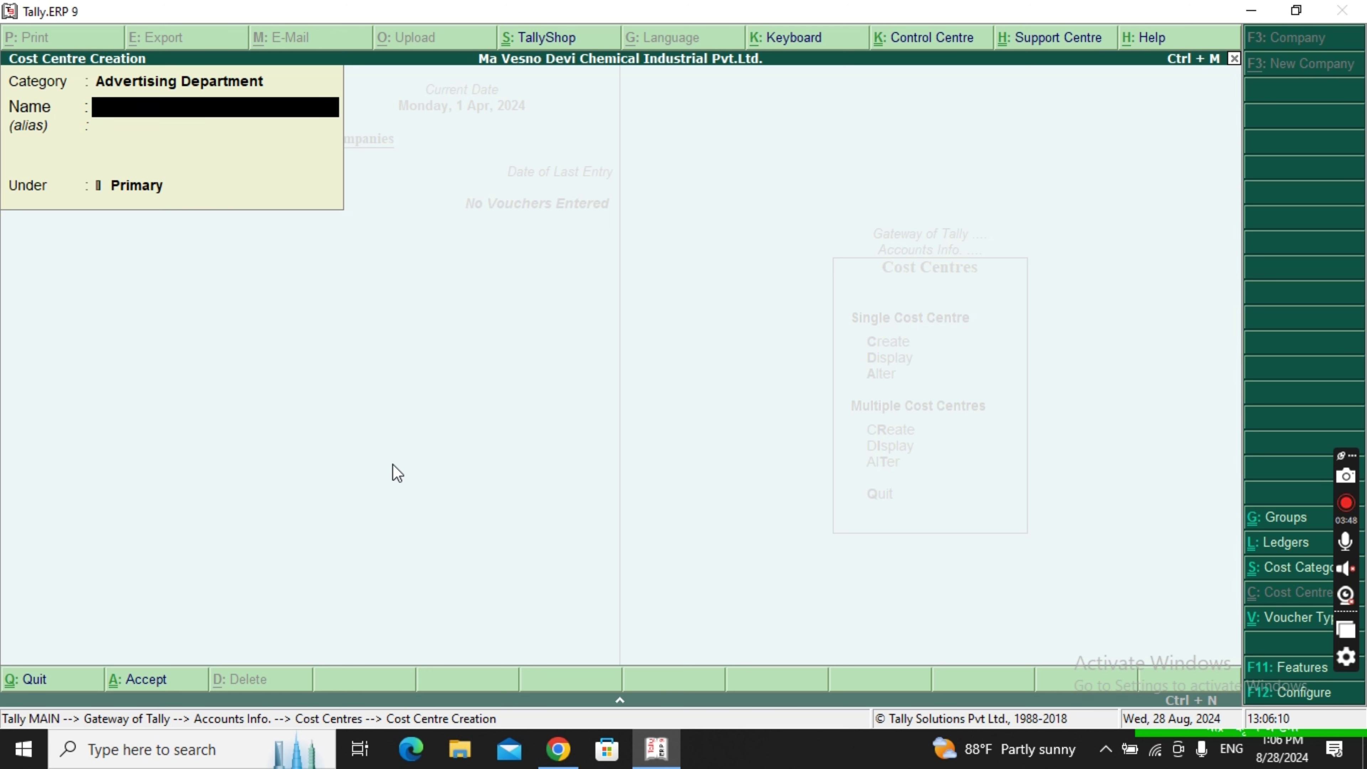
Step: Switch the category to Cashier Department and create its first cost centre under Primary, named with a person's first name
key(BackSpace)
key(BackSpace)
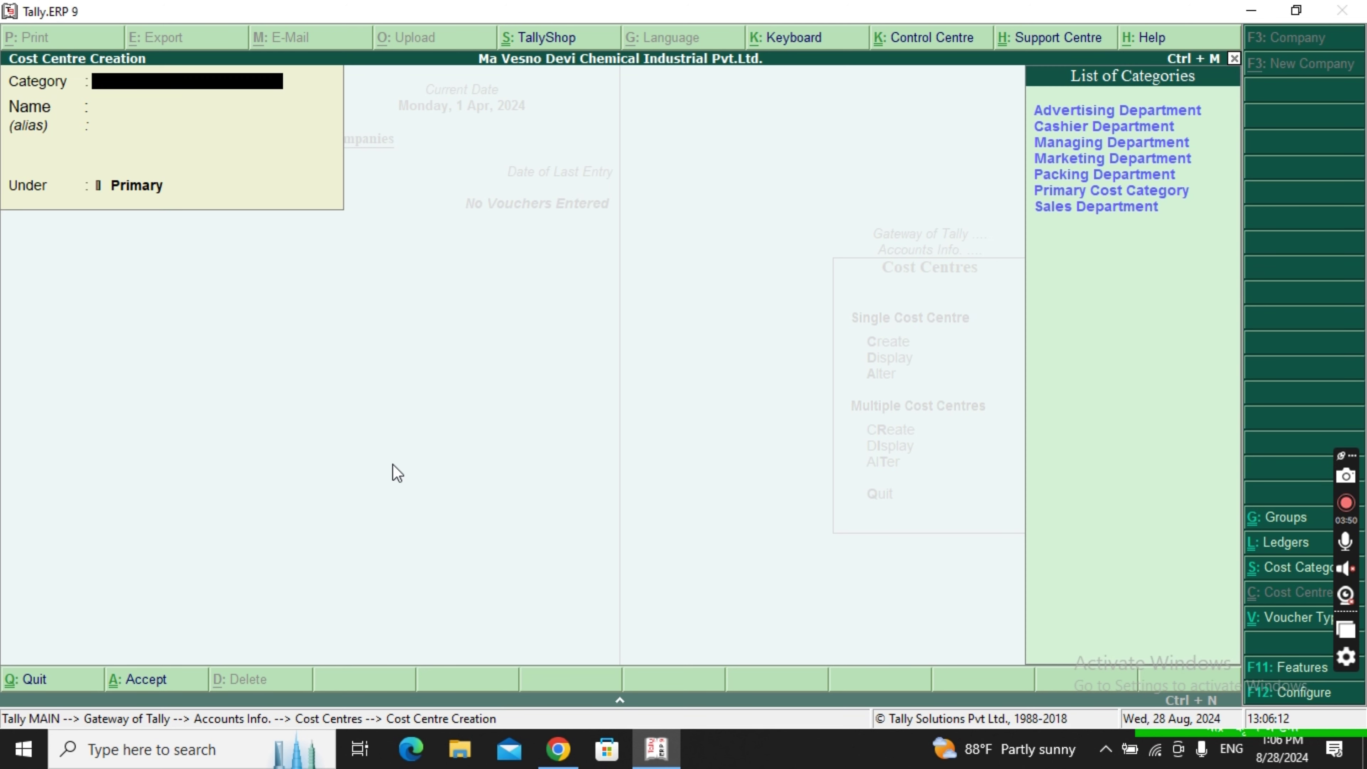
key(Down)
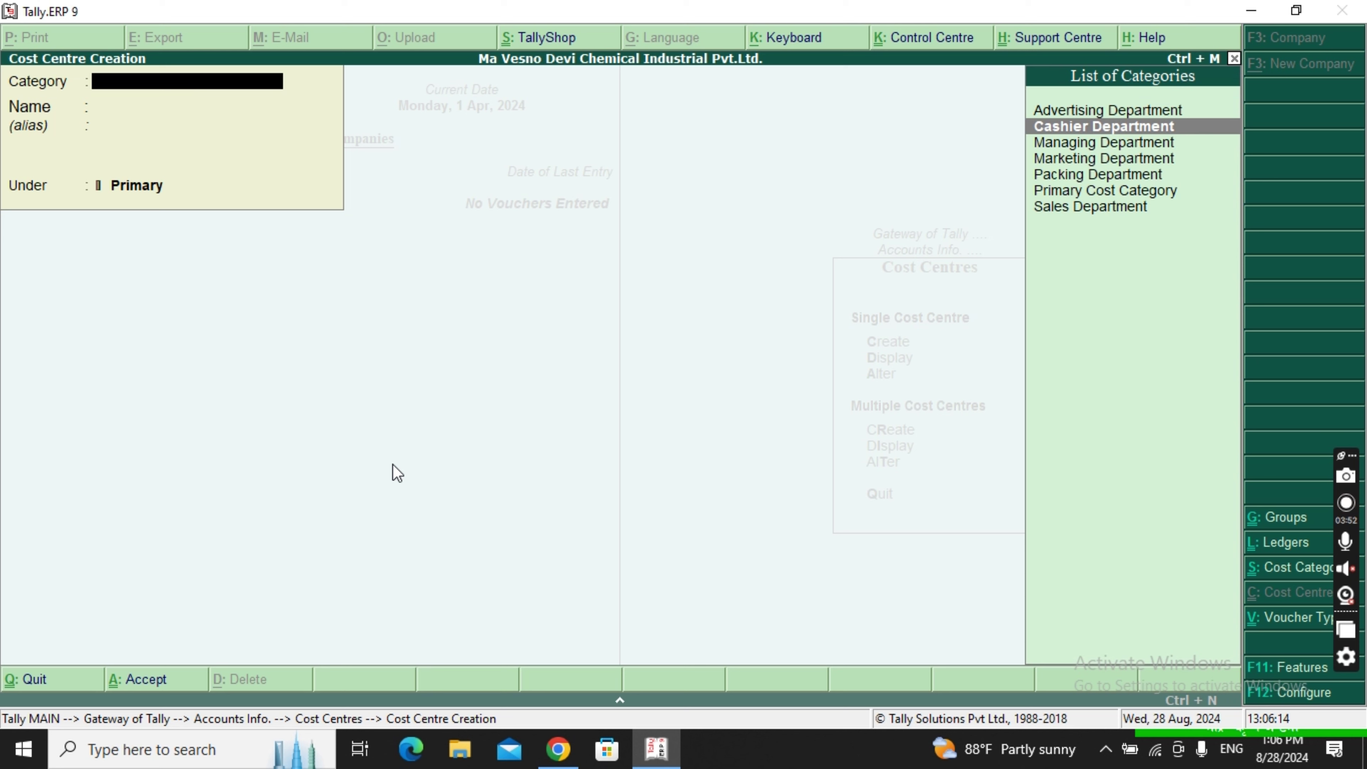
key(Return)
text(Mahendra)
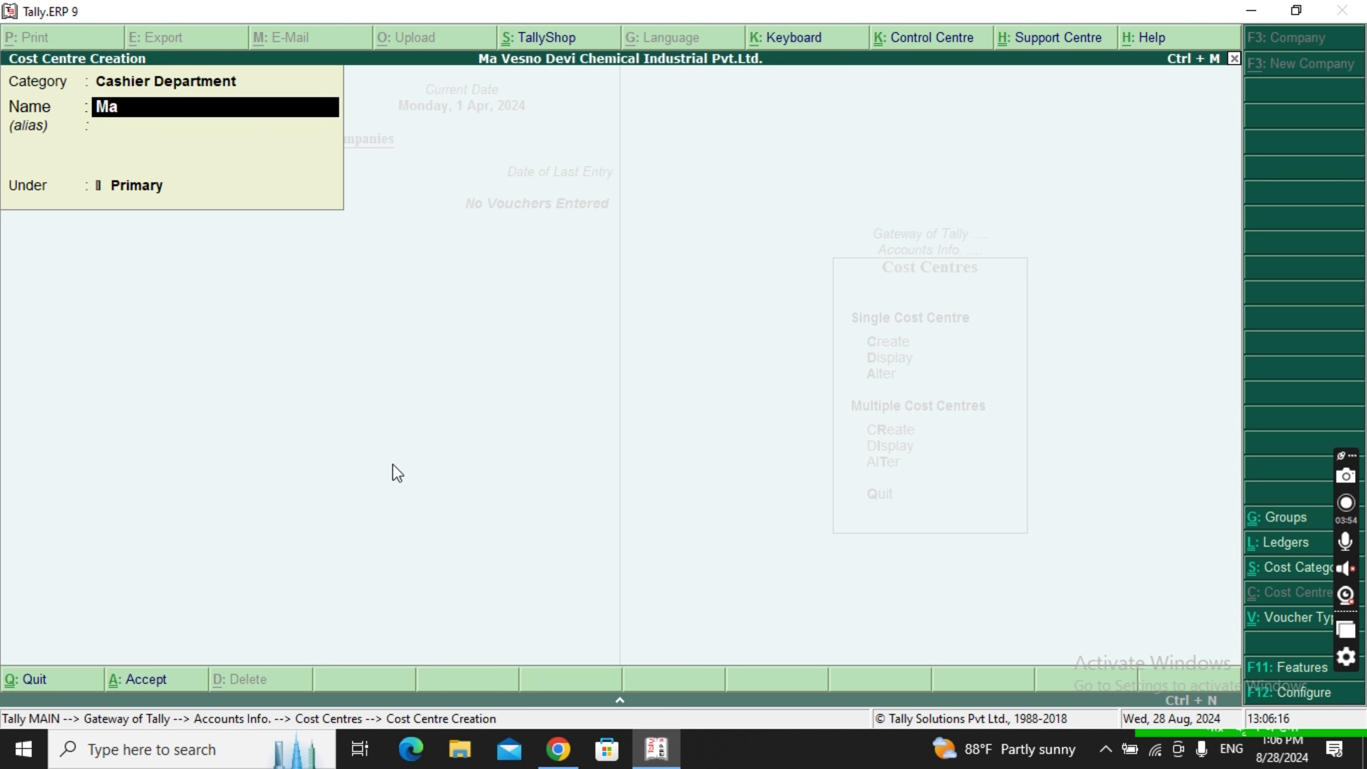
key(Return)
key(Return)
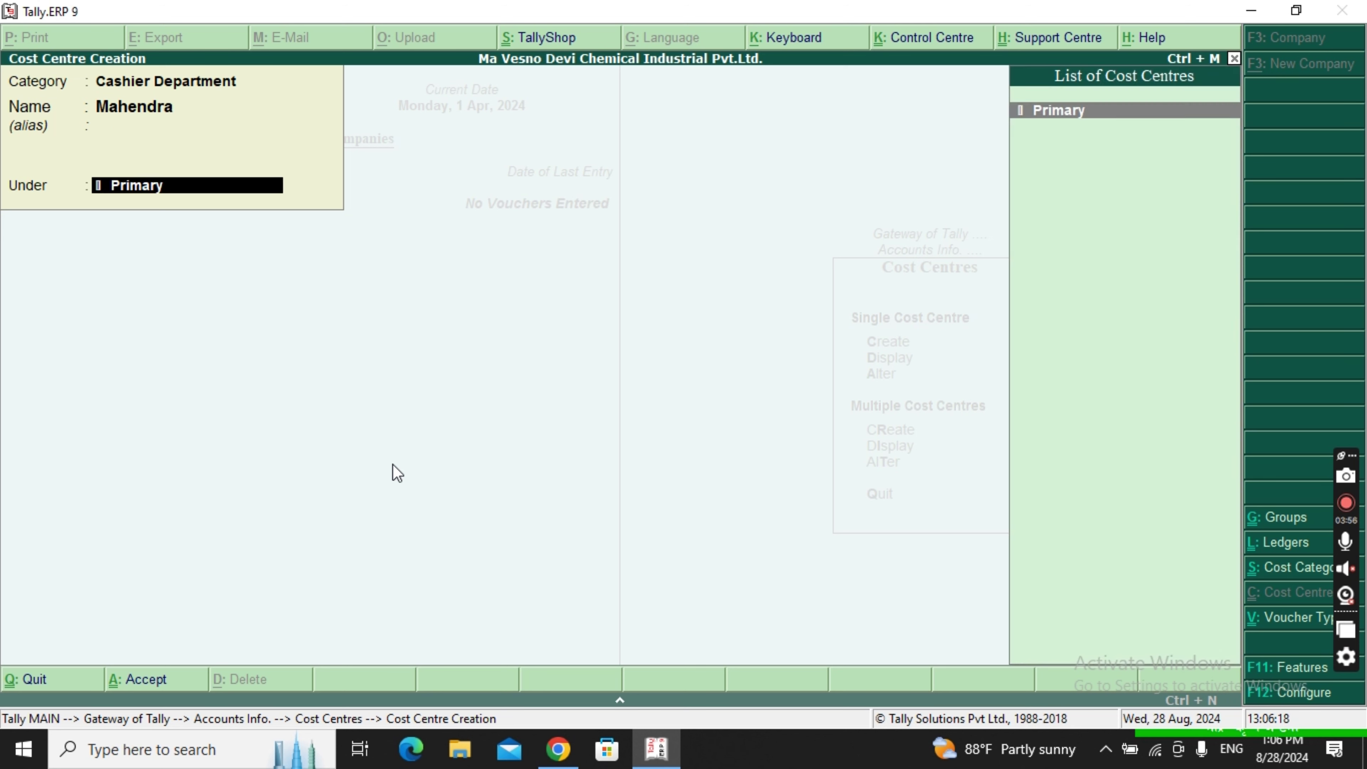
key(Return)
key(Return)
Step: Create two more cost centres in the Cashier Department category under Primary, each named with a person's first name
text(Gaurav)
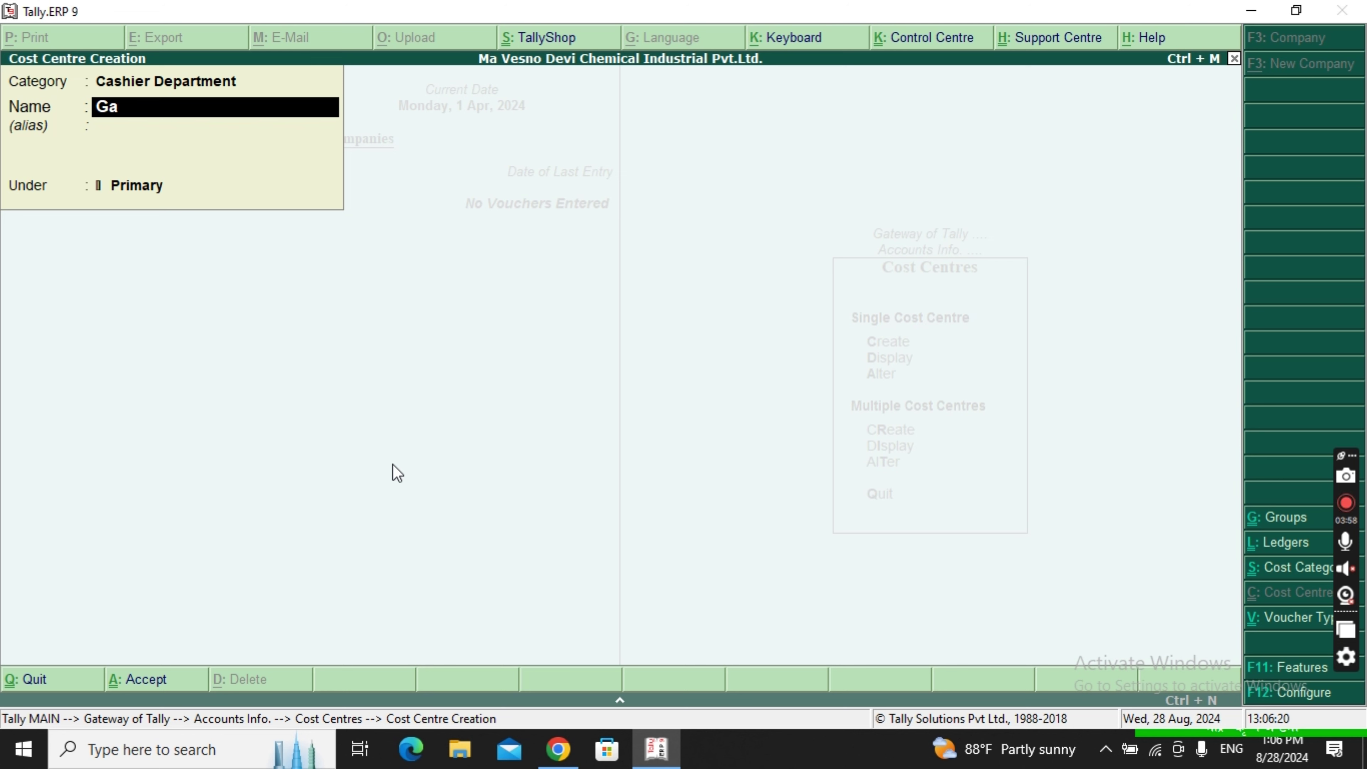
key(Return)
key(Return)
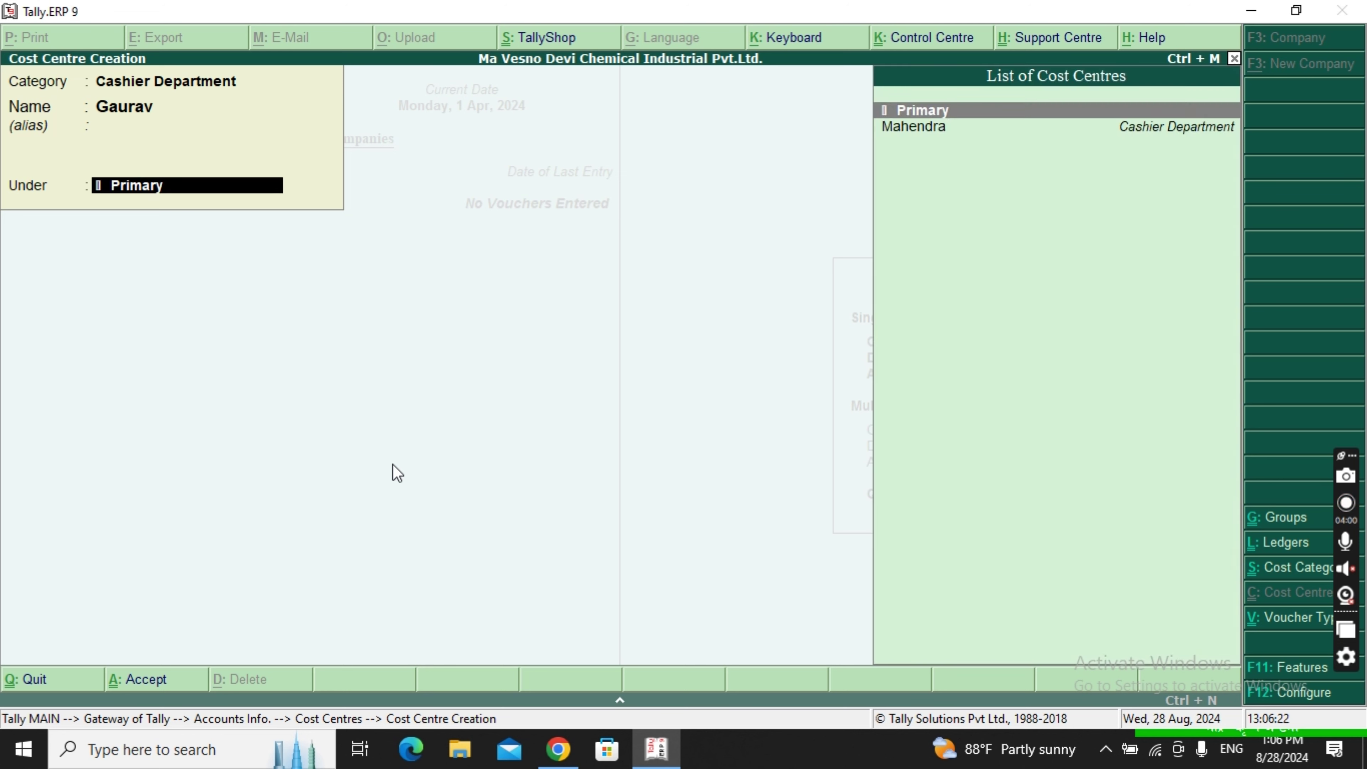
key(Return)
key(Return)
text(Amrit)
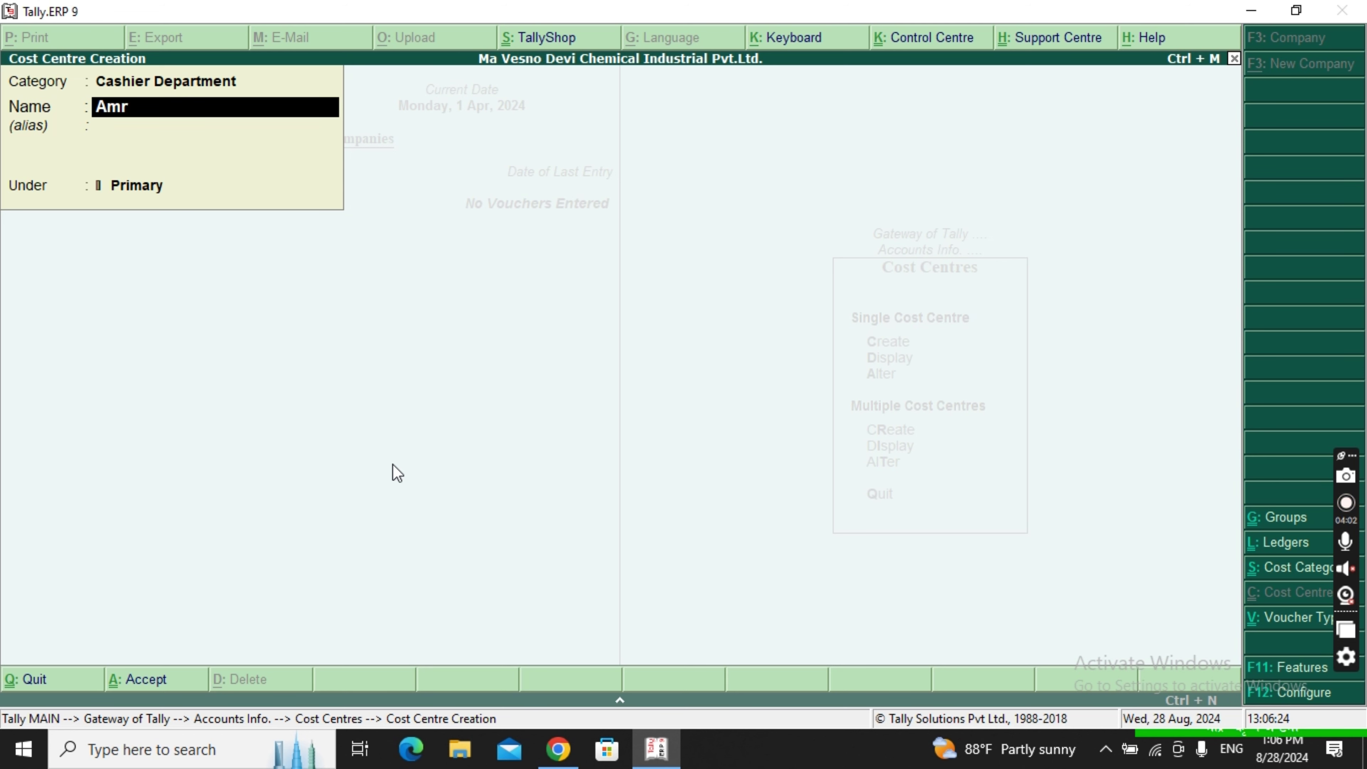
key(Return)
key(Return)
key(Return)
key(Return)
Step: Switch the category to Managing Department and create its first cost centre under Primary, named with a person's first name
key(BackSpace)
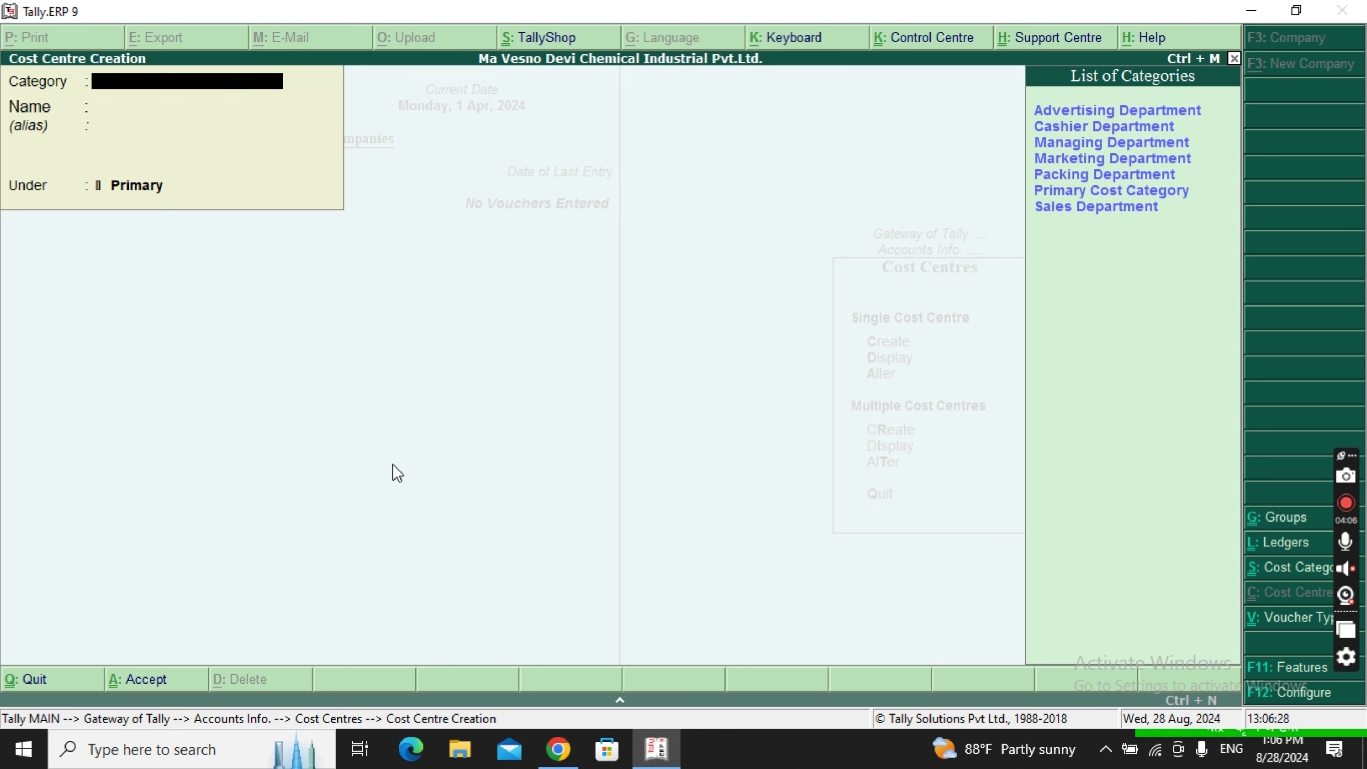
key(Down)
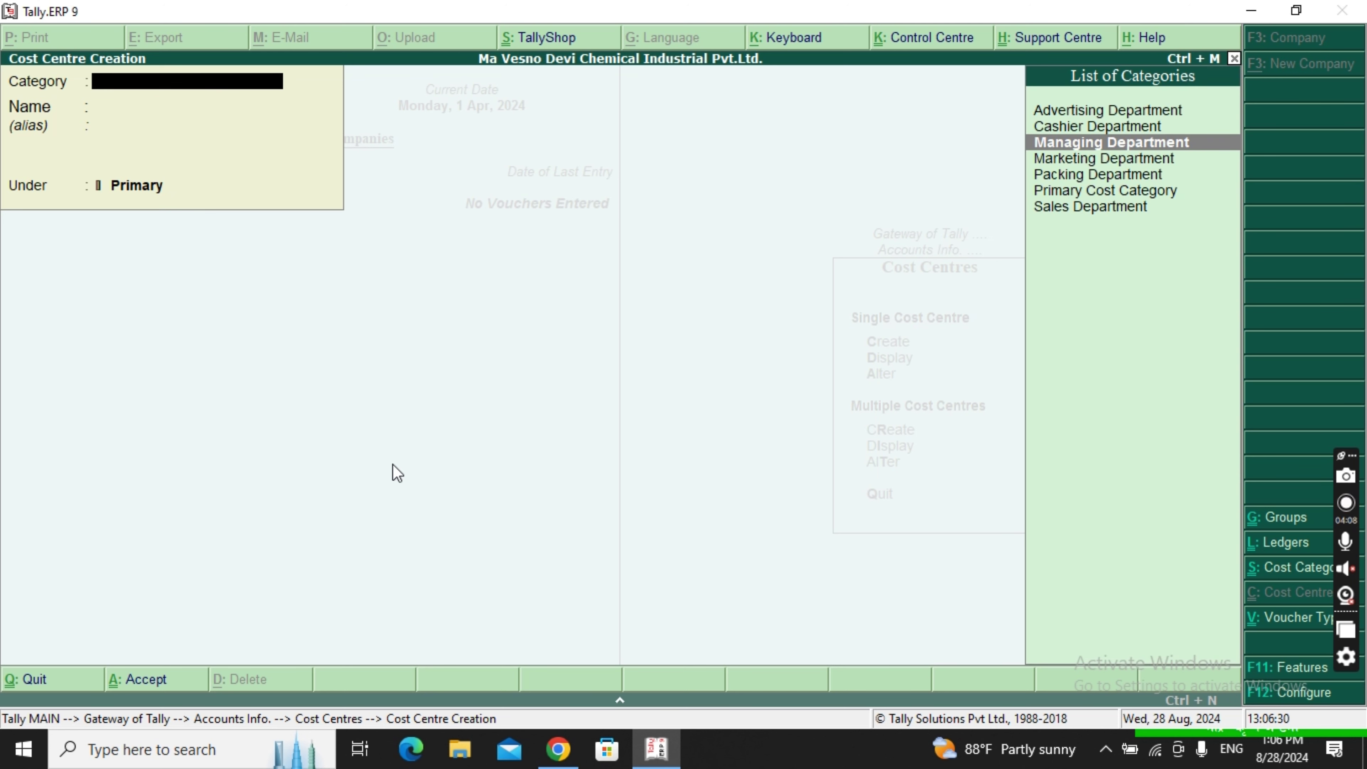
key(Return)
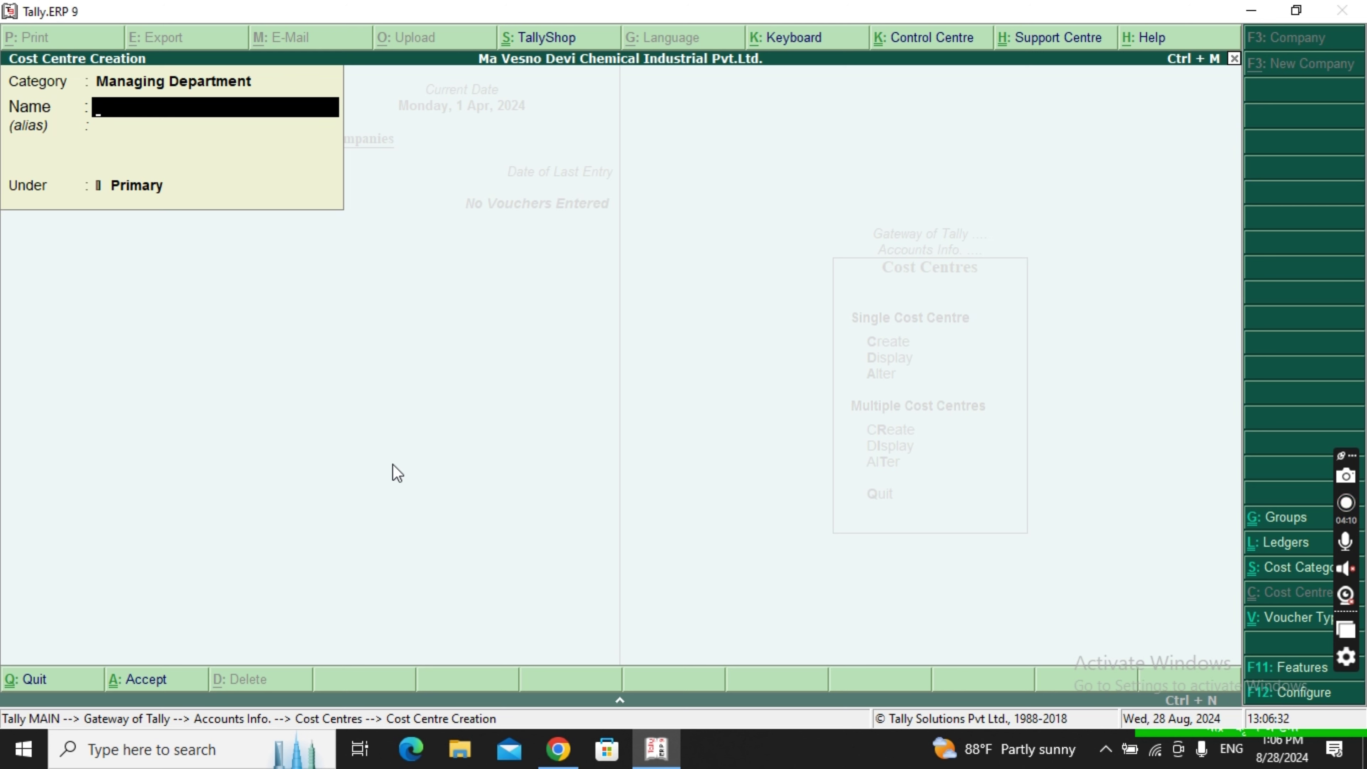
text(Rahul)
key(Return)
key(Return)
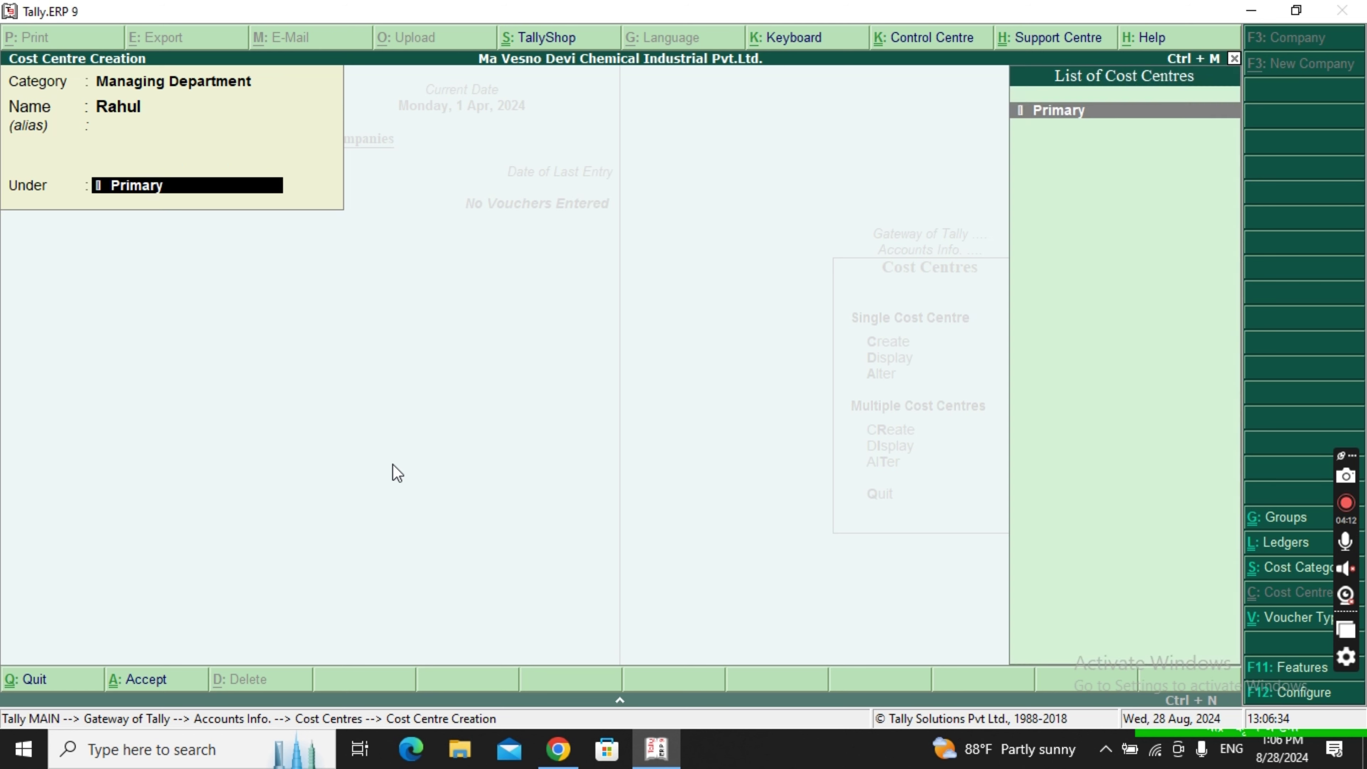
key(Return)
key(Return)
Step: Create a second cost centre in the Managing Department category under Primary, named with another person's first name
text(Sura)
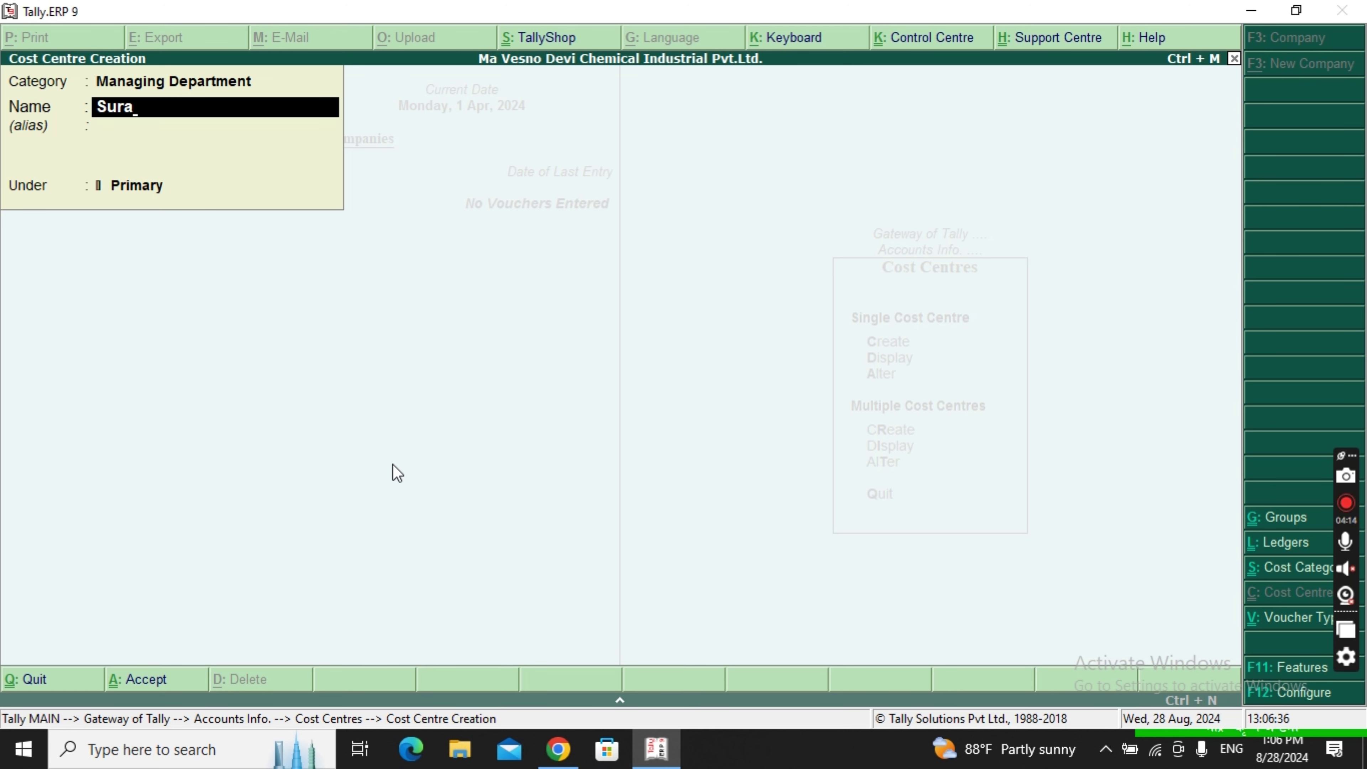
text(j)
key(Return)
key(Return)
key(Return)
key(Return)
Step: Switch the category to Marketing Department and create its first cost centre under Primary, named with a person's first name
key(BackSpace)
key(space)
key(Down)
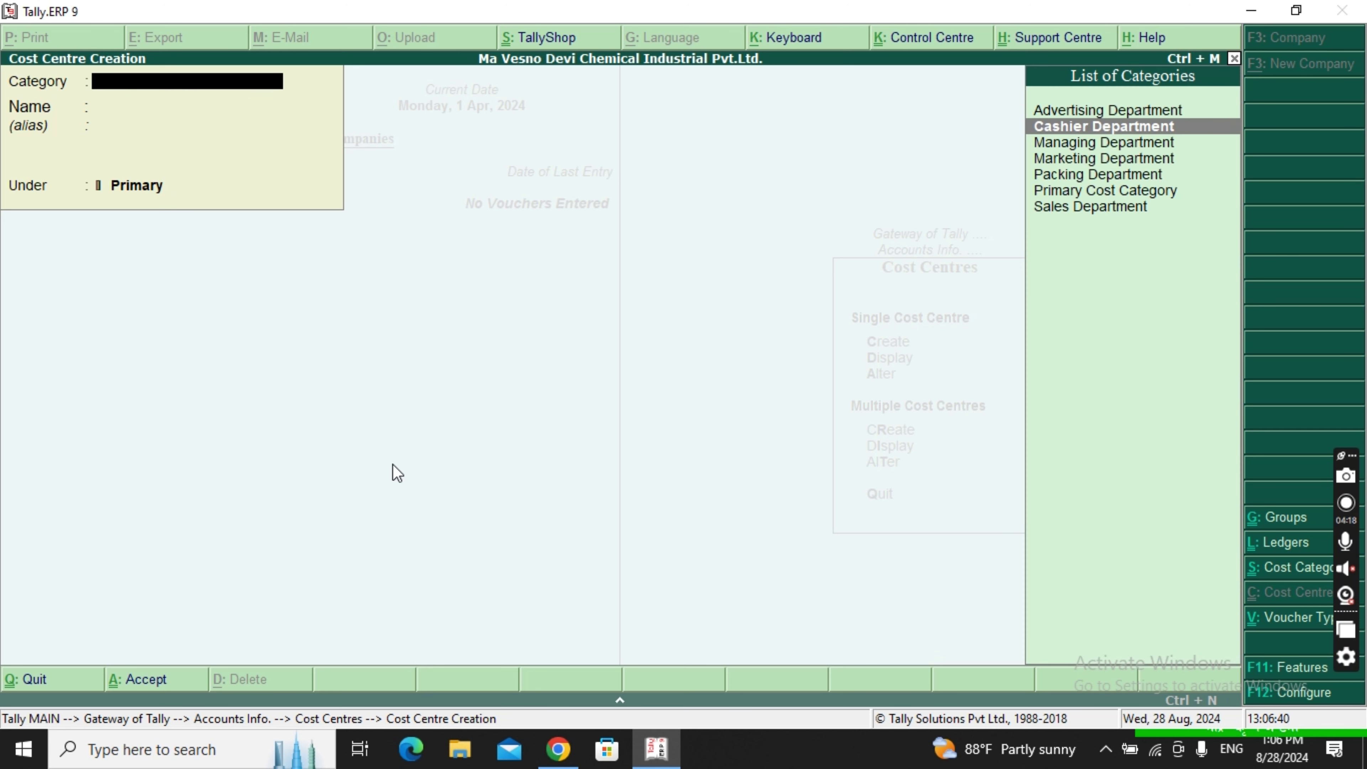
key(Down)
key(Down)
key(Return)
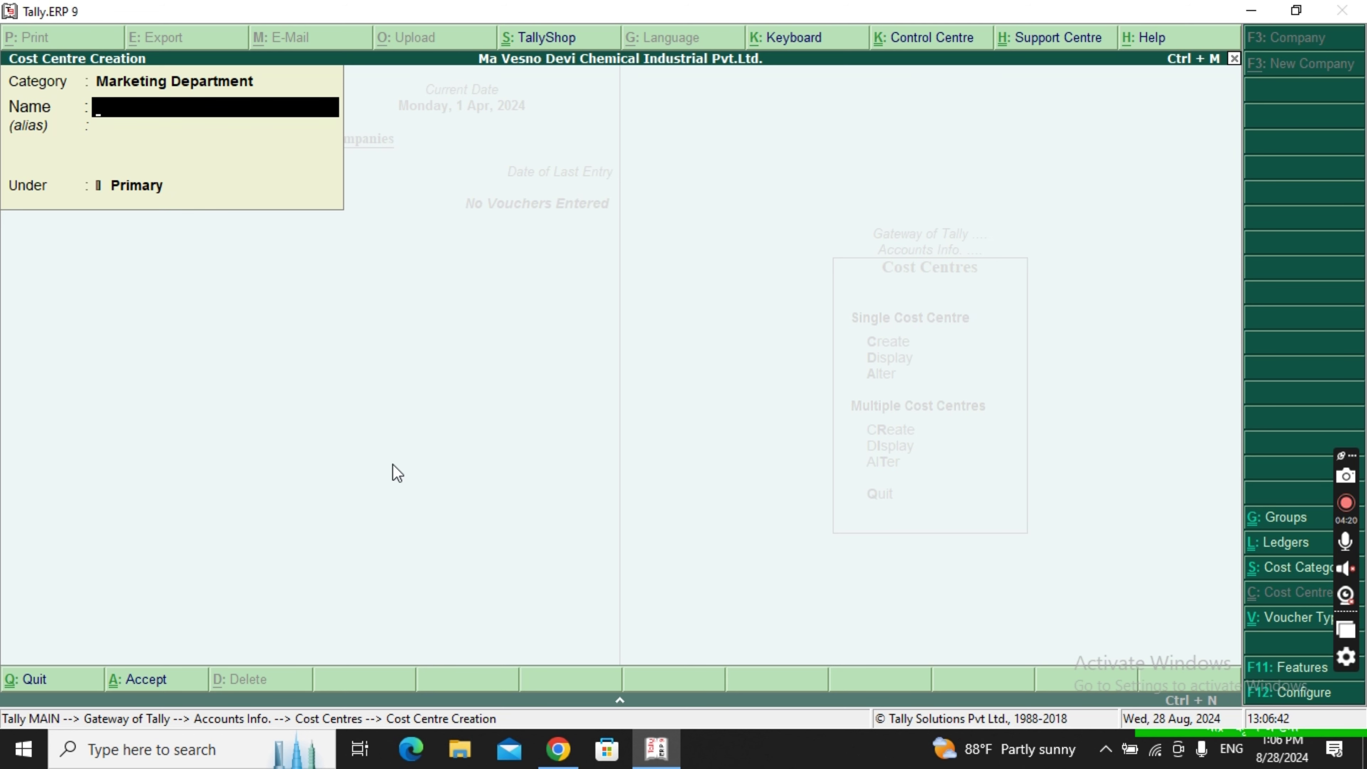
text(Sita)
key(Return)
key(Return)
key(Return)
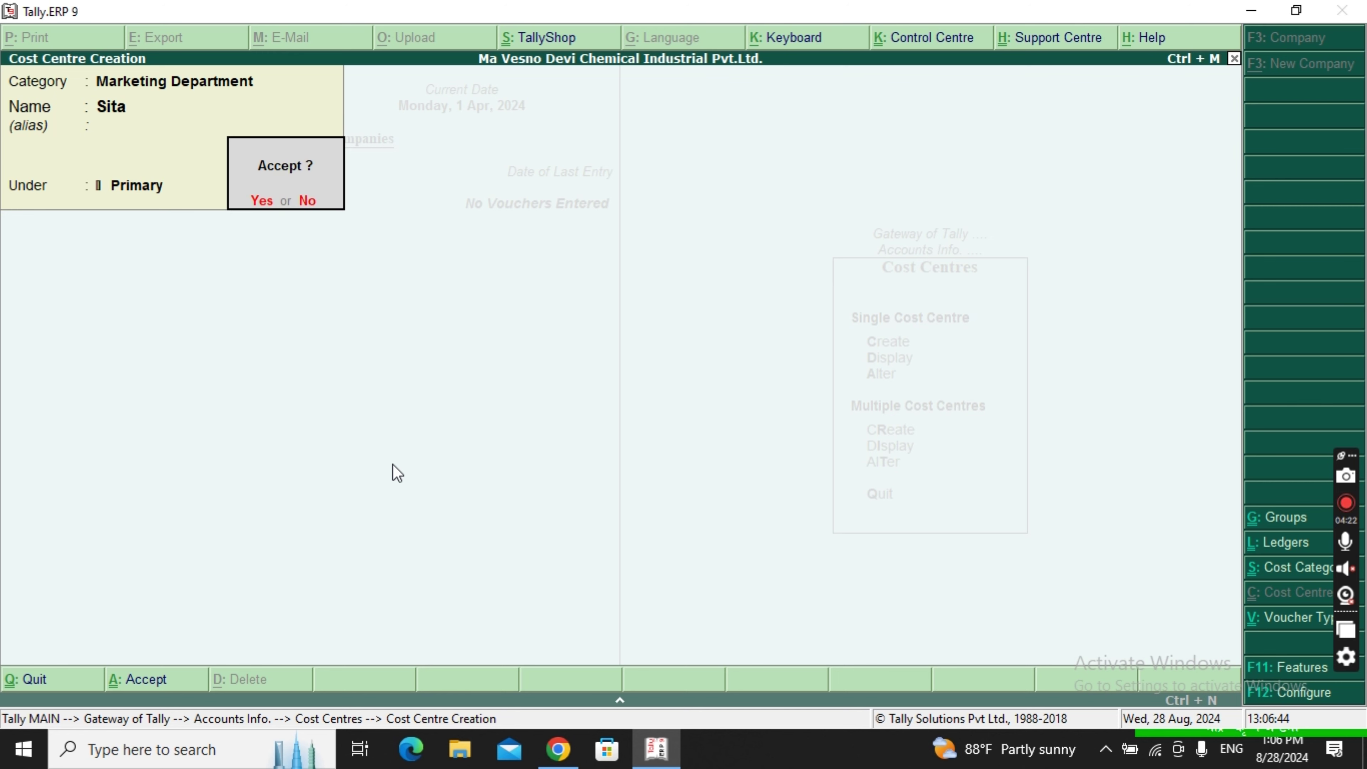
key(Return)
Step: Create a second cost centre in the Marketing Department category under Primary, named with another person's first name
text(Kajal)
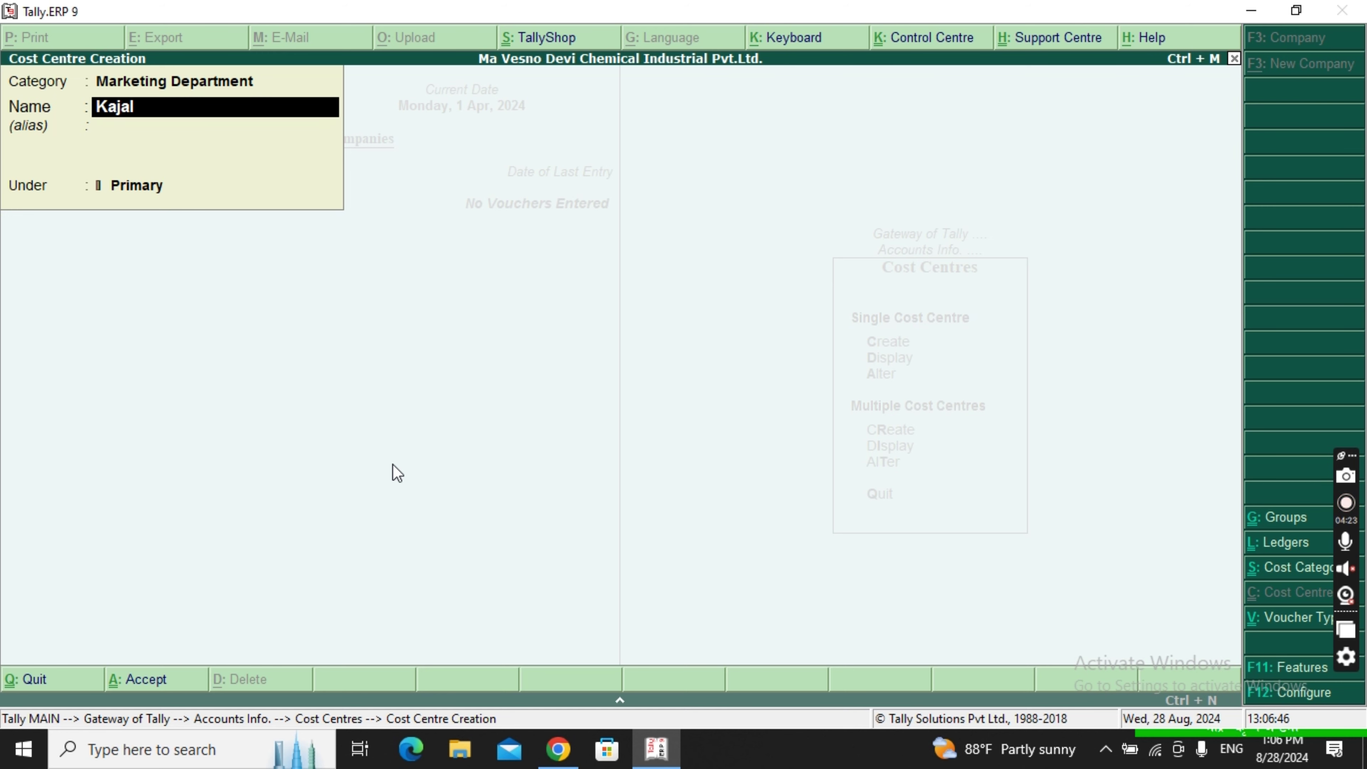
key(Return)
key(Return)
key(Return)
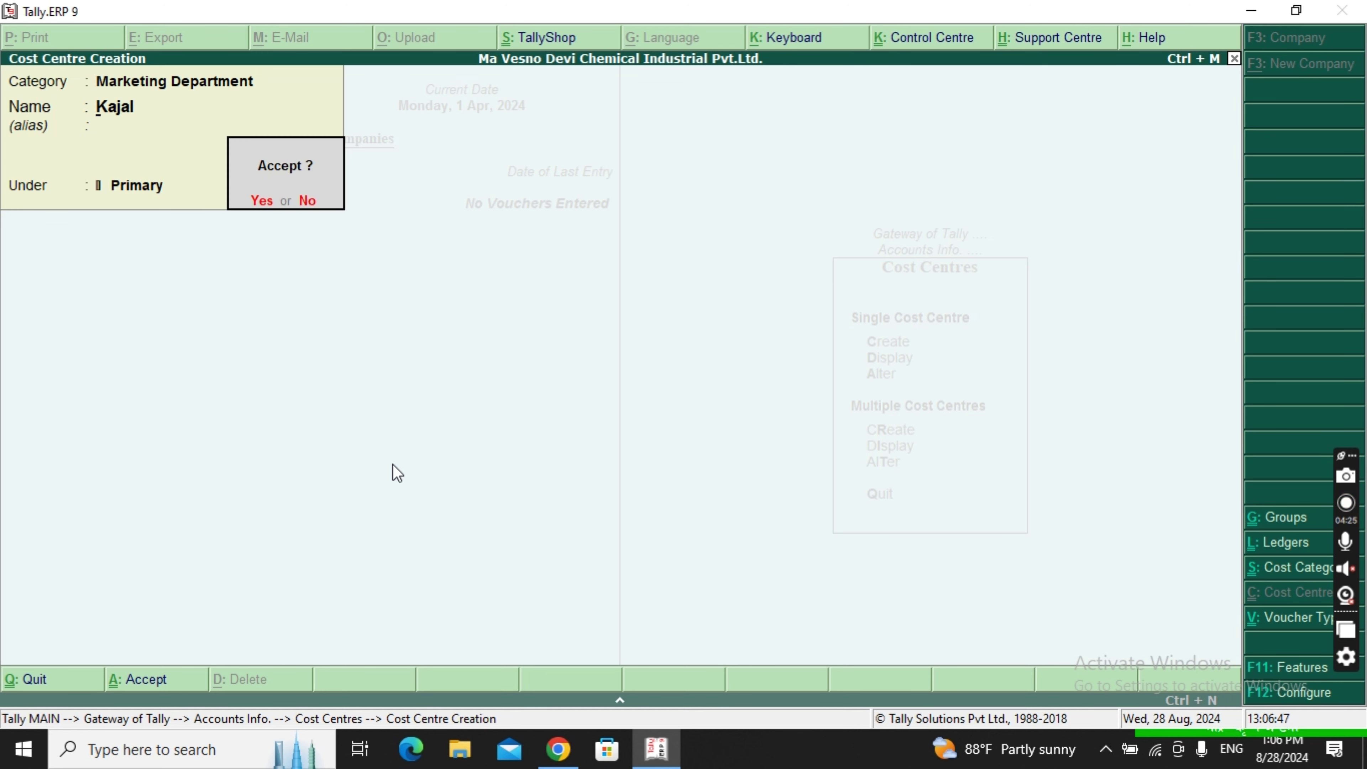
key(Return)
Step: Switch the category to Packing Department and create its first cost centre under Primary, named with a person's first name
key(BackSpace)
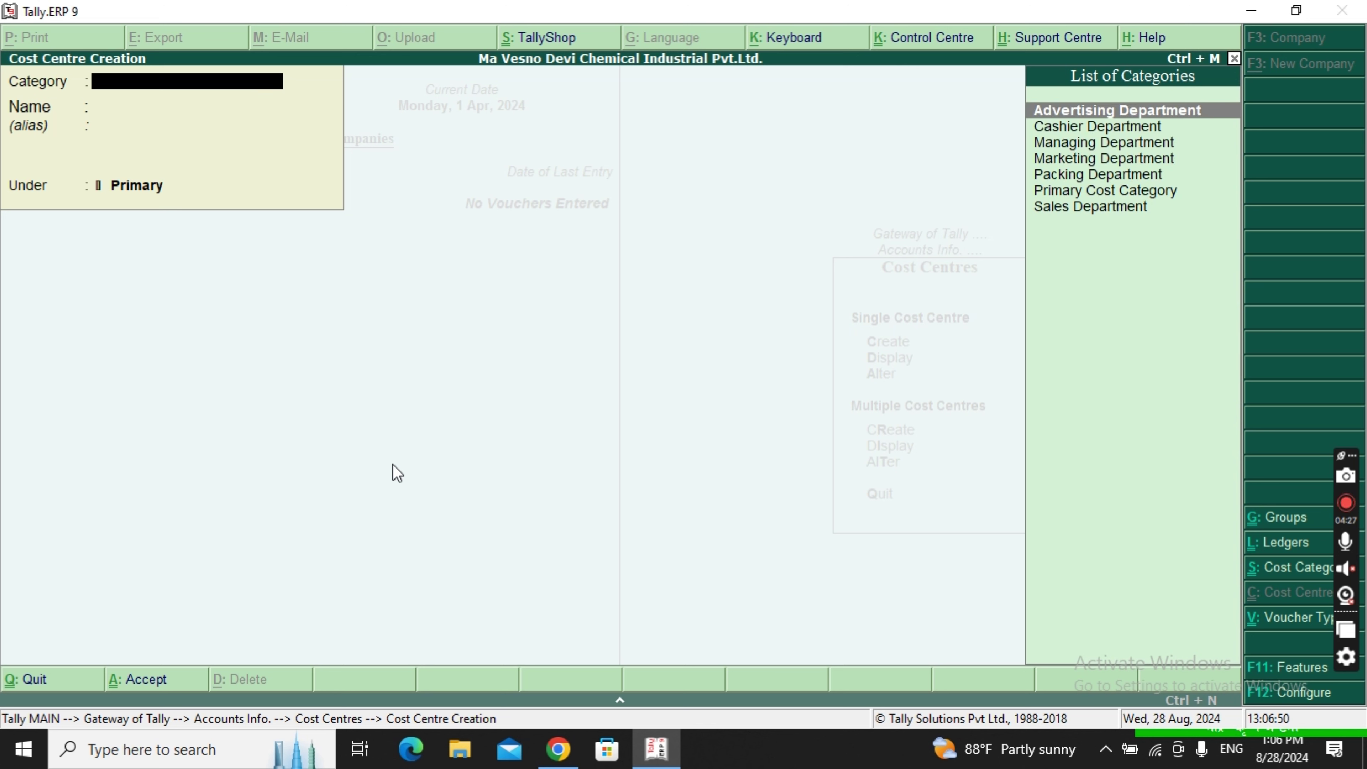
key(Down)
key(Down)
key(Down)
key(Return)
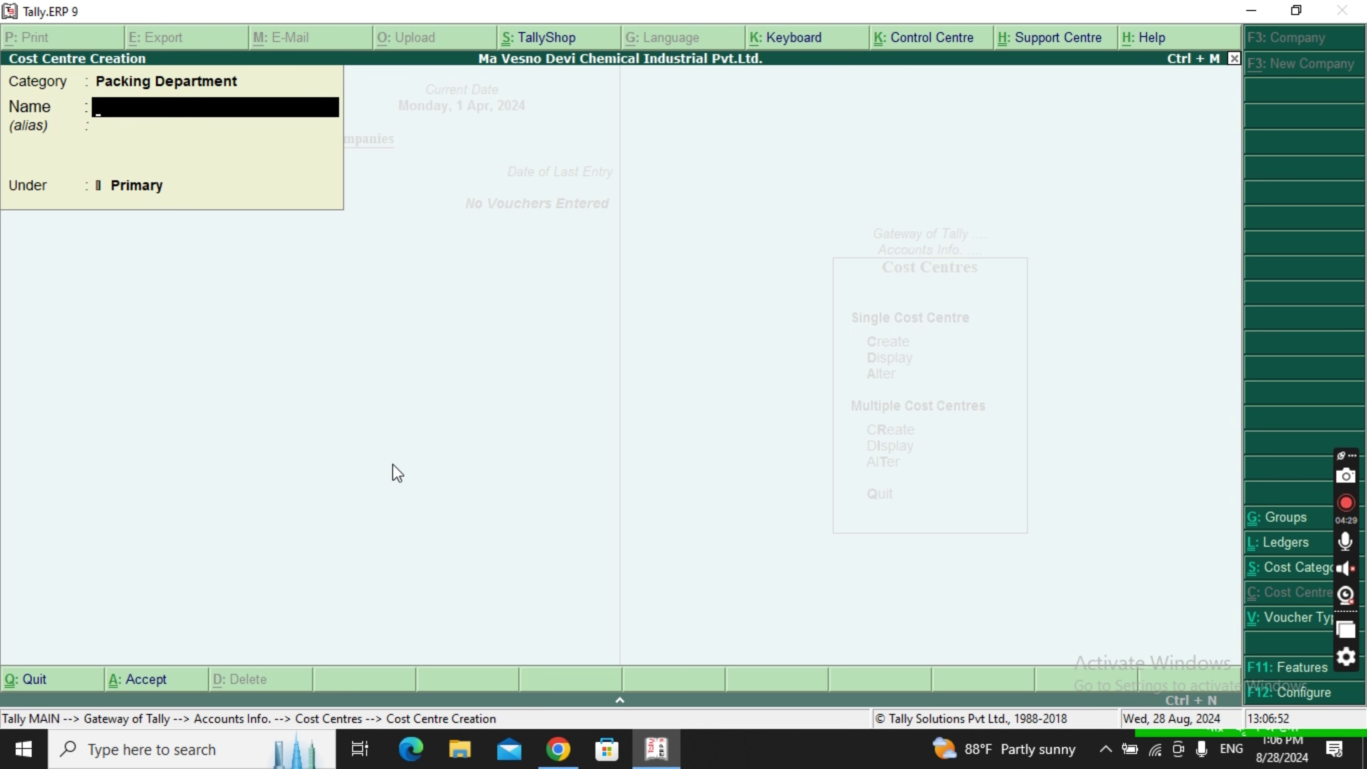
text(Bhola)
key(Return)
key(Return)
Step: Create two more cost centres in the Packing Department category under Primary, each named with a person's first name
text(Shailesh)
key(Return)
key(Return)
key(Return)
text(Rinku)
key(Return)
key(Return)
key(Return)
key(Return)
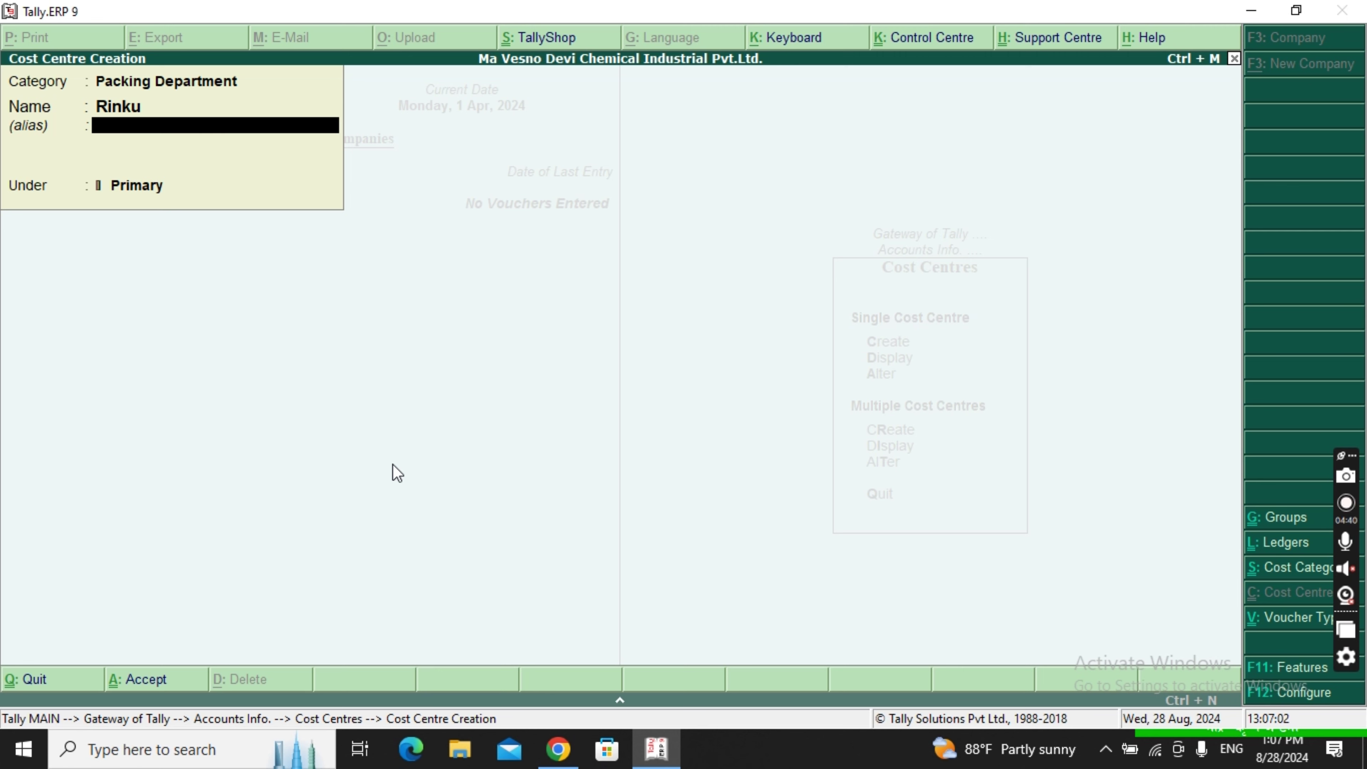
Step: Switch the category to Sales Department and create its first cost centre under Primary, named with a person's first name
key(BackSpace)
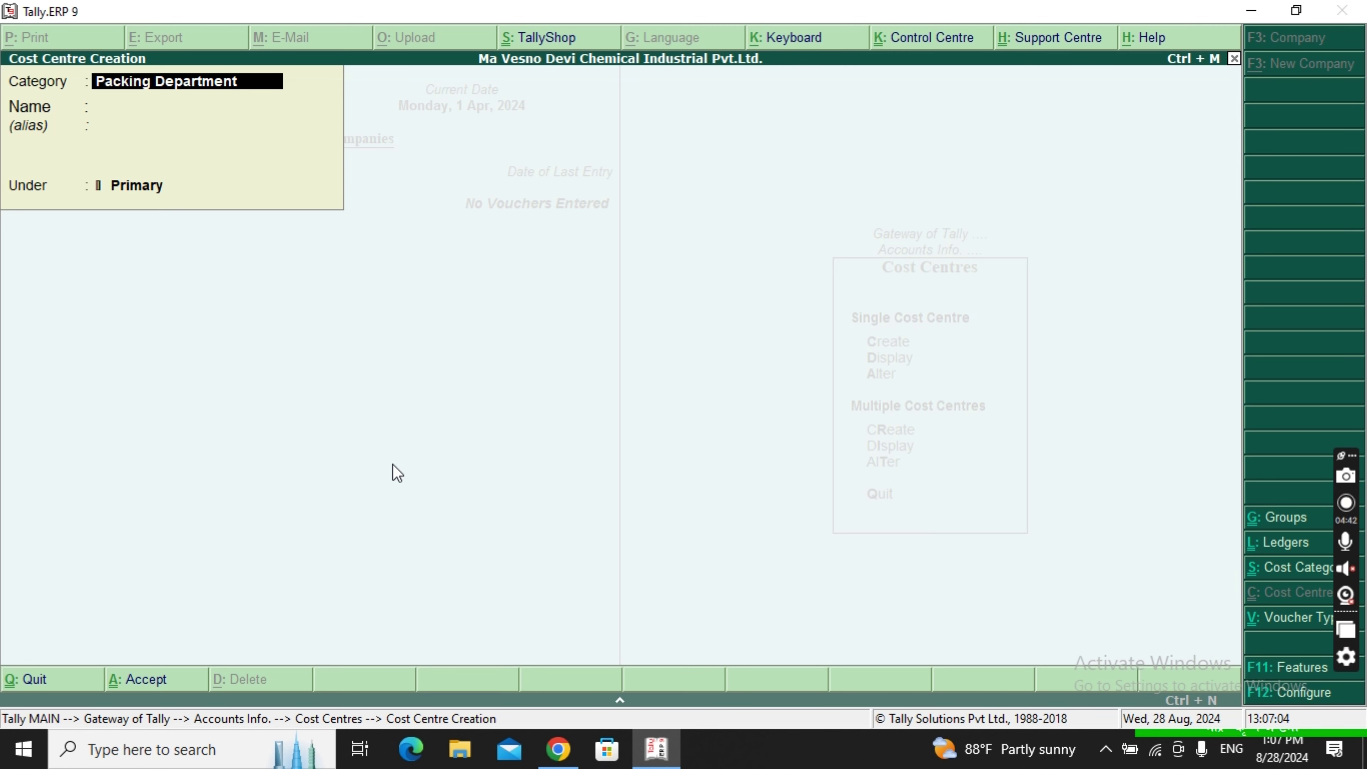
key(BackSpace)
key(Down)
key(Down)
key(Down)
key(Down)
key(Down)
key(Down)
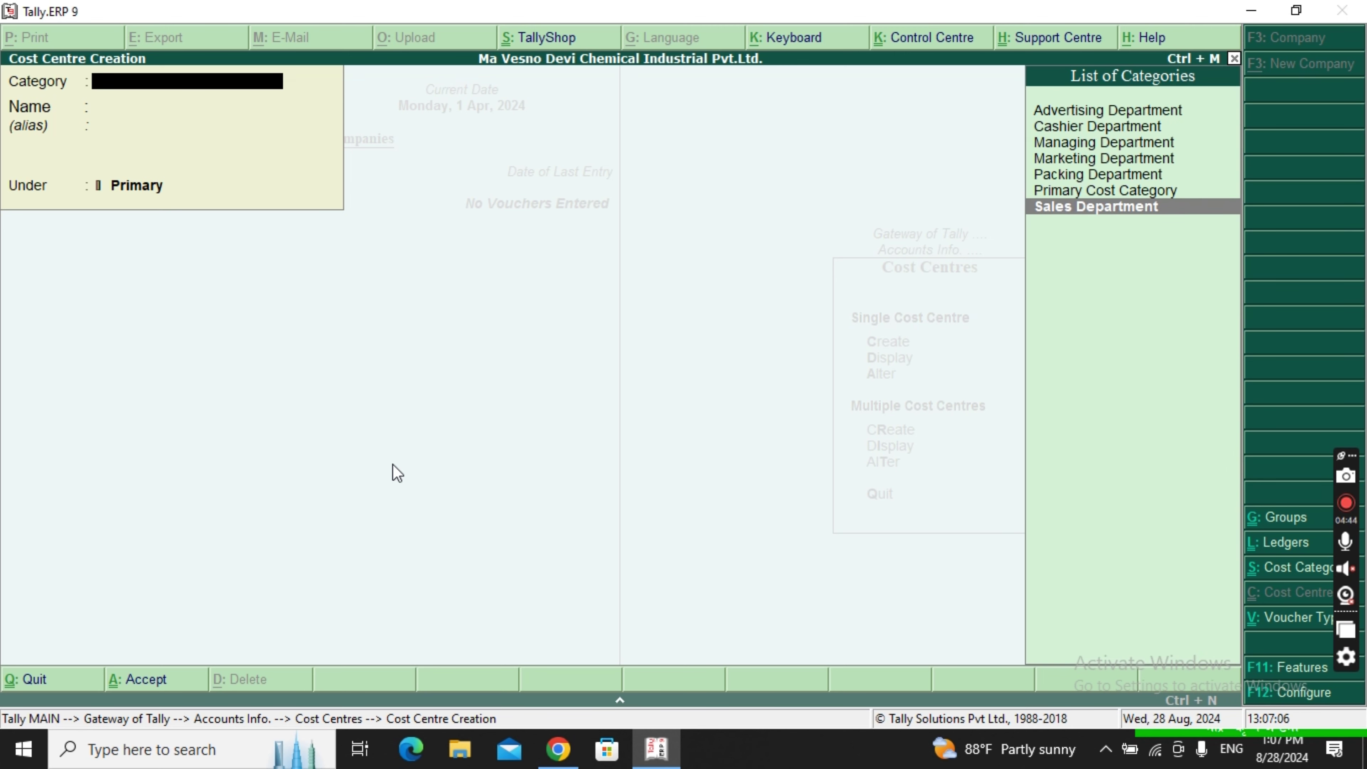
key(Return)
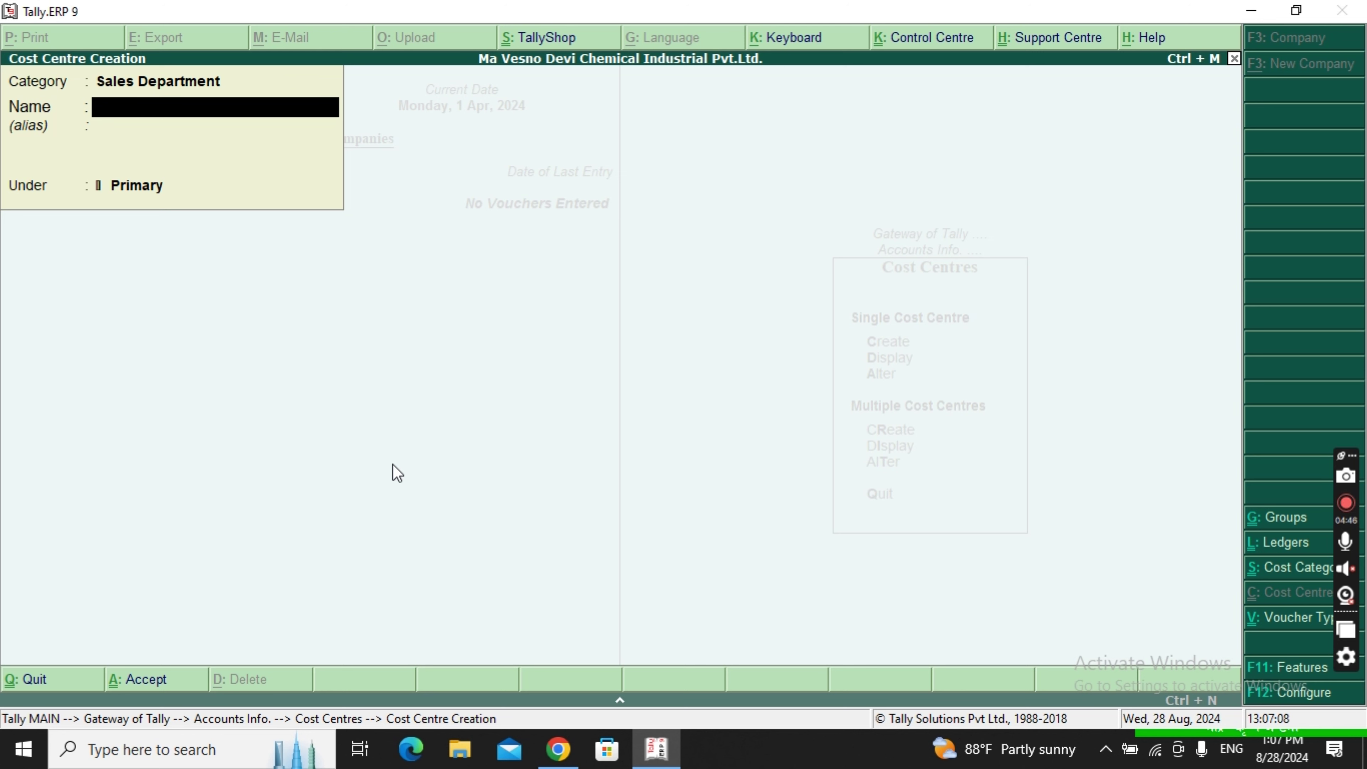
text(Aman)
key(Return)
key(Return)
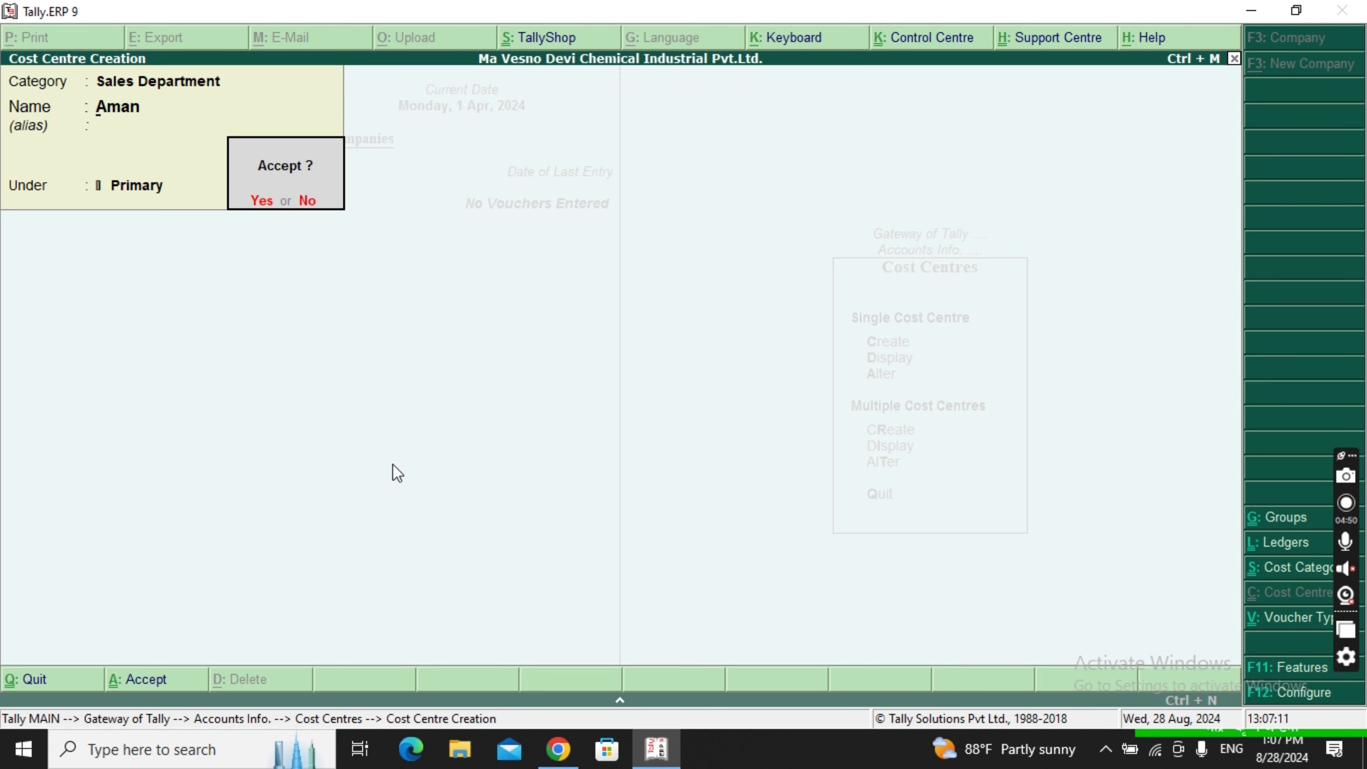
key(Return)
Step: Create two more cost centres in the Sales Department category under Primary, each named with a person's first name
text(Ravi)
key(Return)
key(Return)
key(Return)
text(N)
key(BackSpace)
text(Bikash)
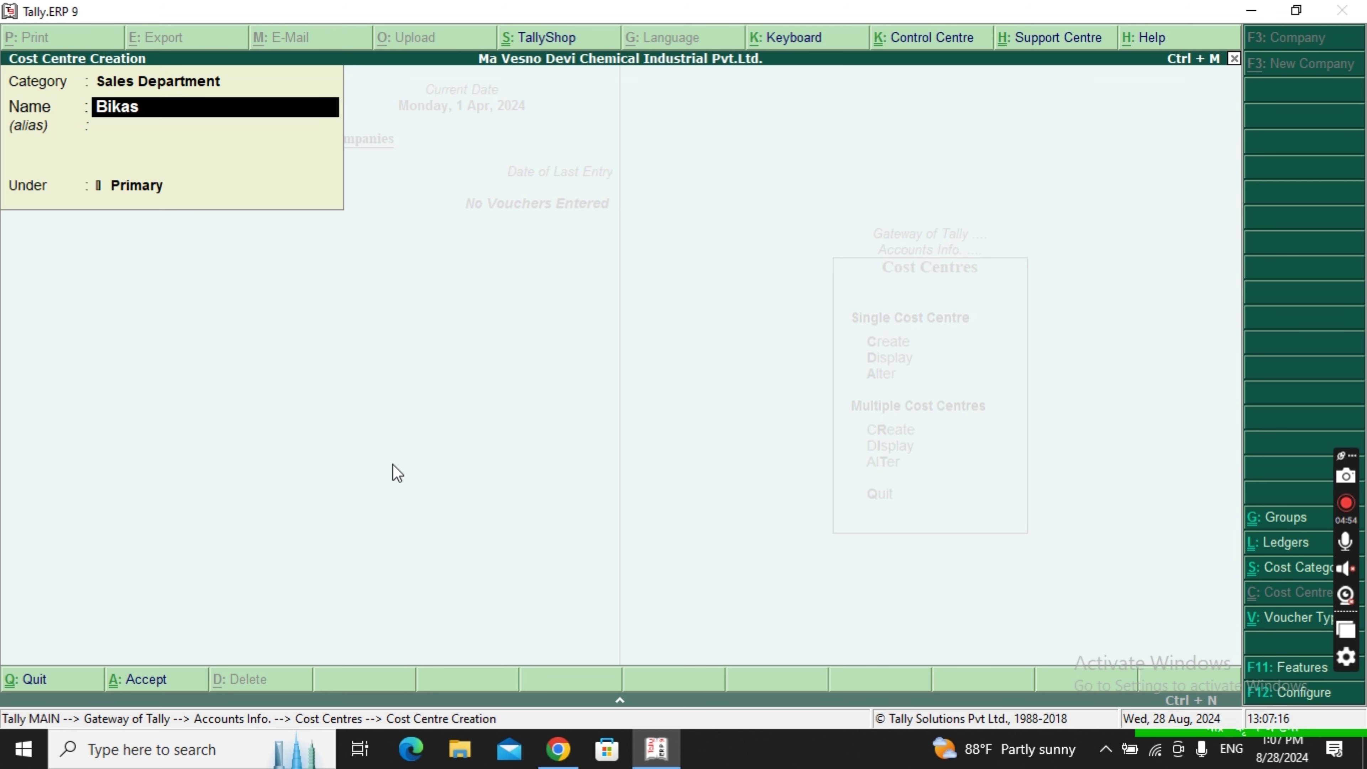
key(Return)
key(Return)
key(Return)
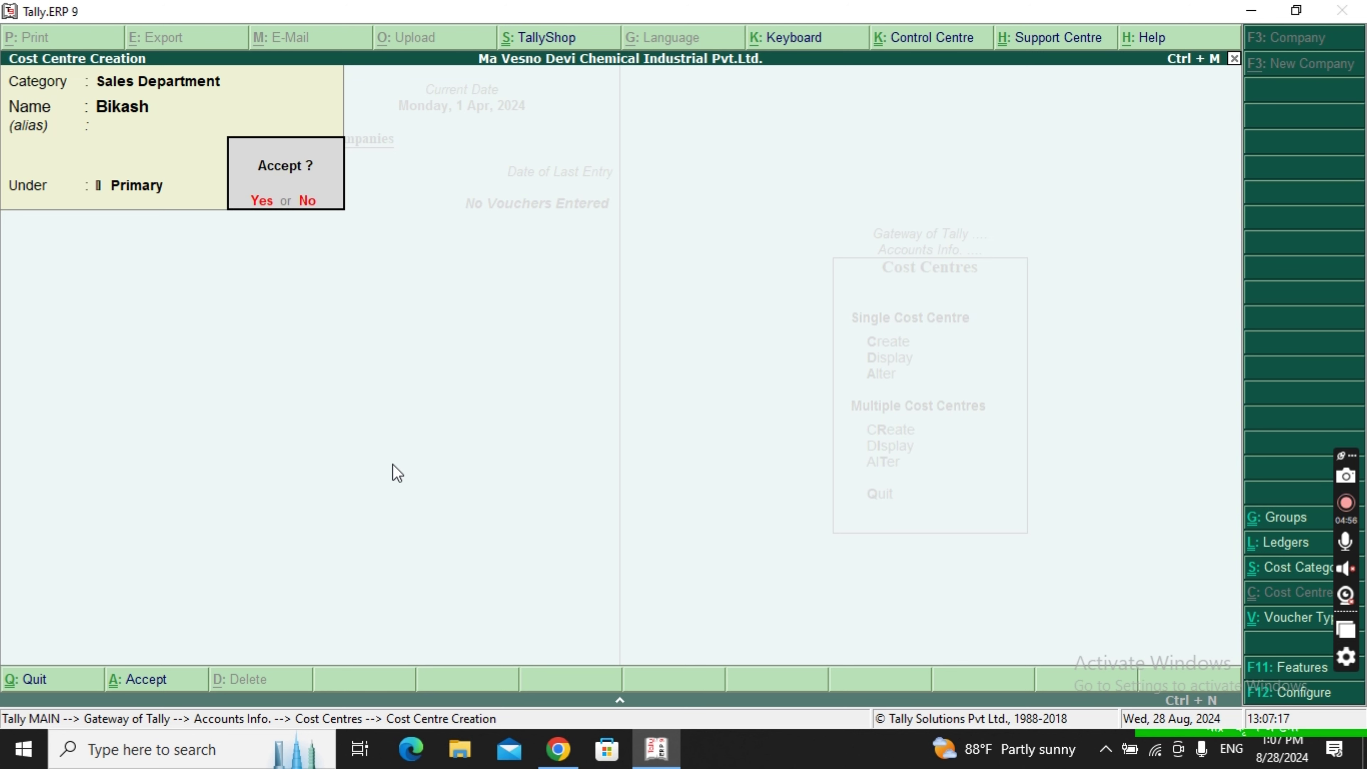
key(Return)
Step: Leave cost centre creation and display the list of existing single cost centres
key(Escape)
key(Return)
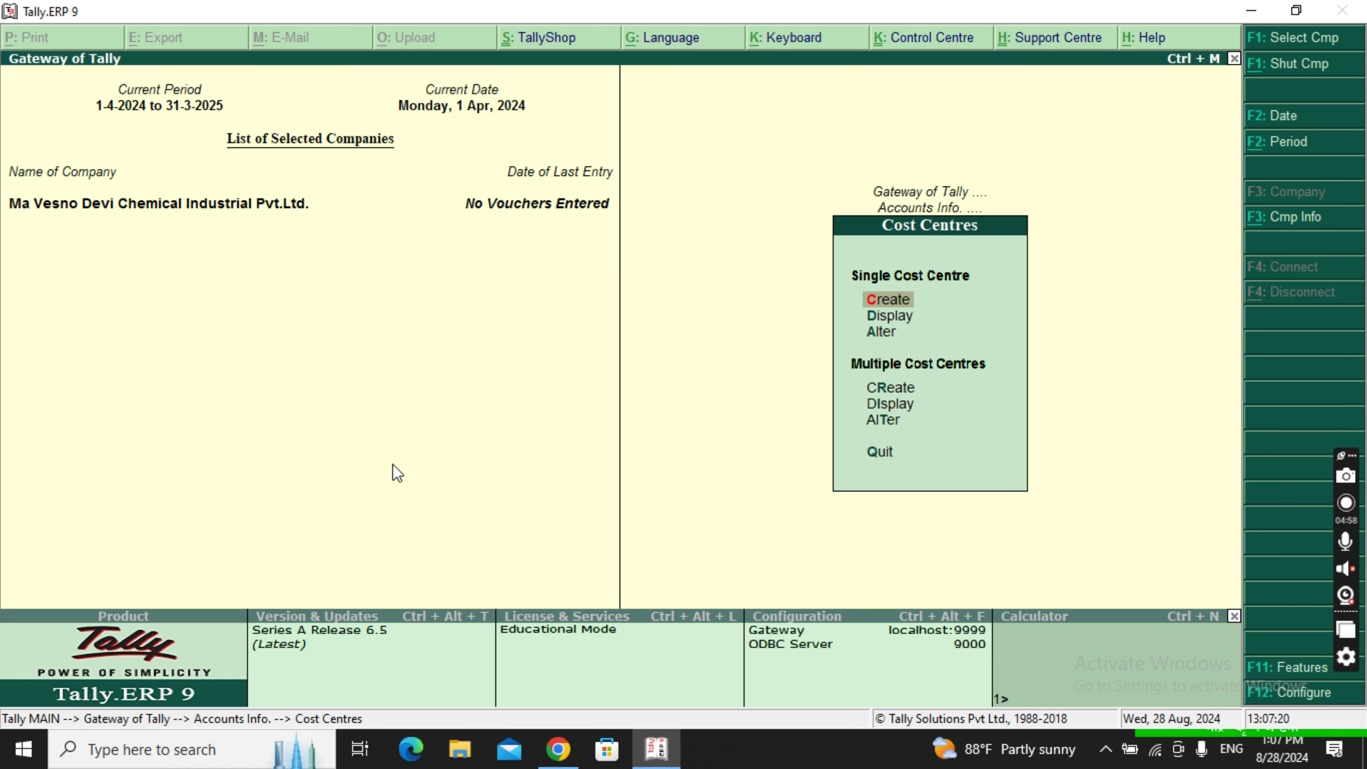
key(Down)
key(Return)
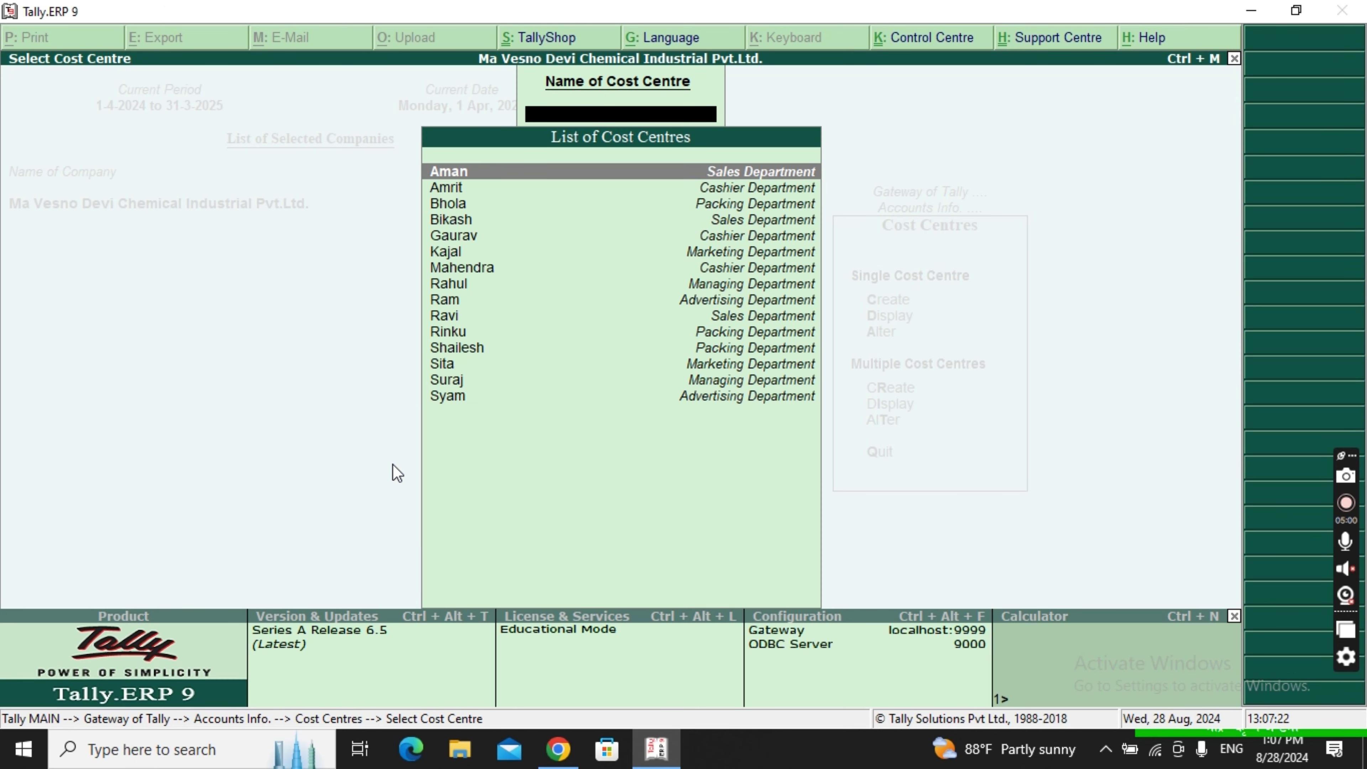
Step: Go through the list of cost centres to check each one and its assigned department category
key(Down)
key(Down)
key(Down)
key(Down)
key(Down)
key(Down)
key(Down)
key(Down)
key(Down)
key(Down)
key(Down)
key(Down)
key(Down)
key(Down)
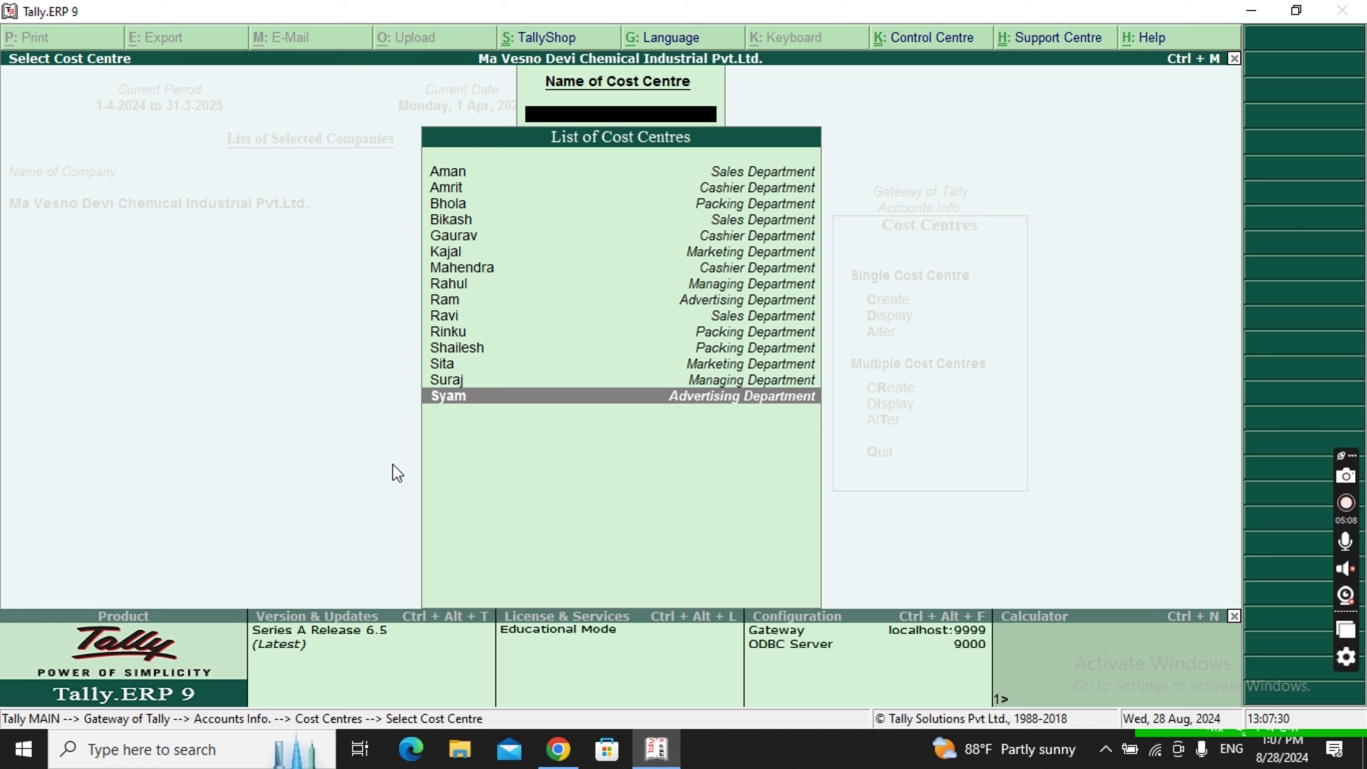
Step: Leave the cost centre list, start a new payment accounting voucher and set its account to Cash
key(Escape)
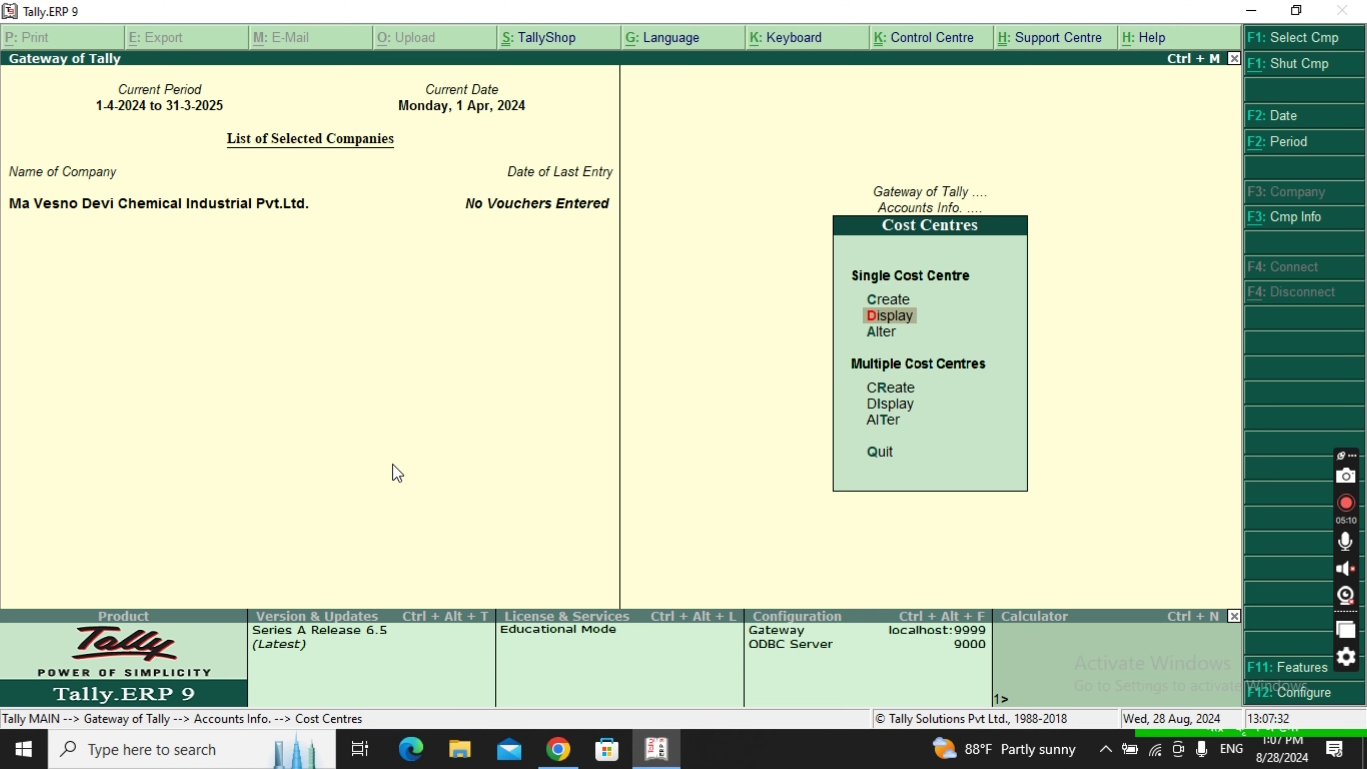
key(Escape)
key(Escape)
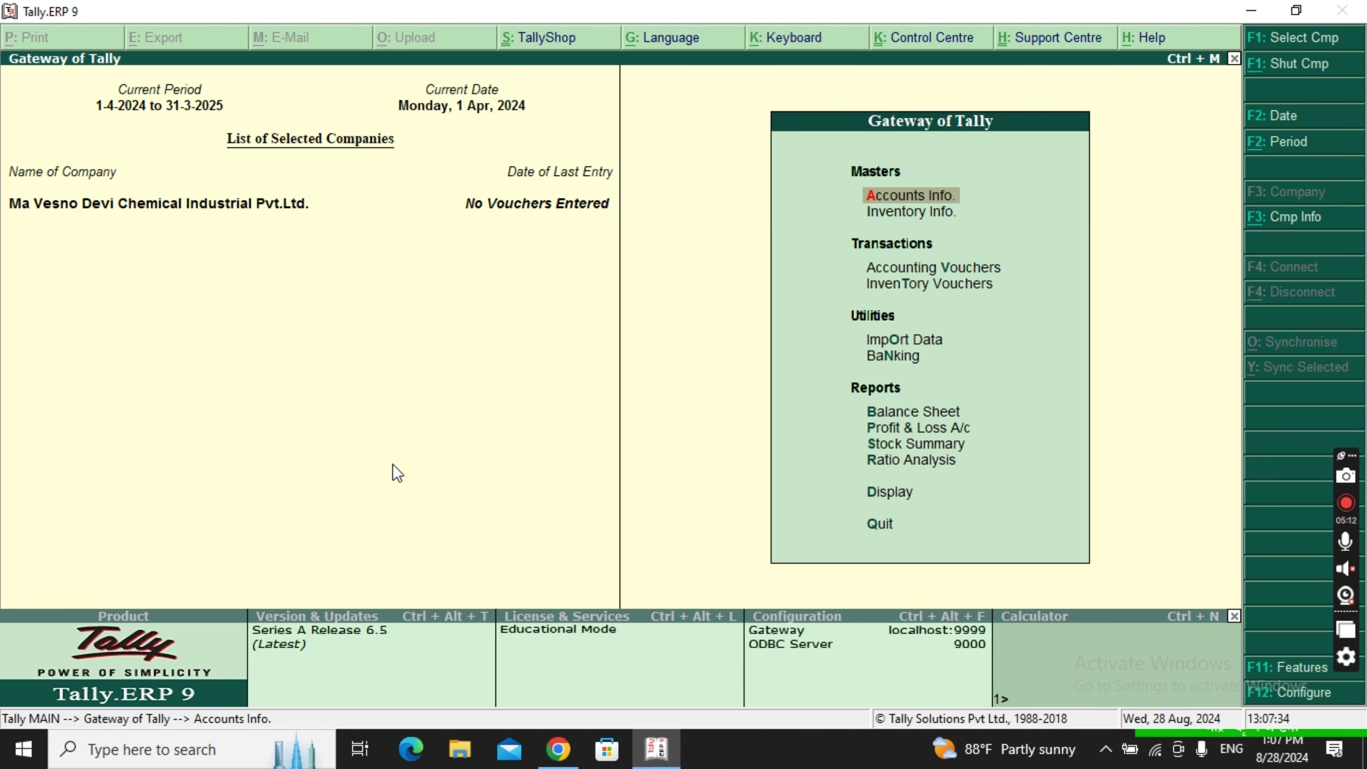
key(Down)
key(Down)
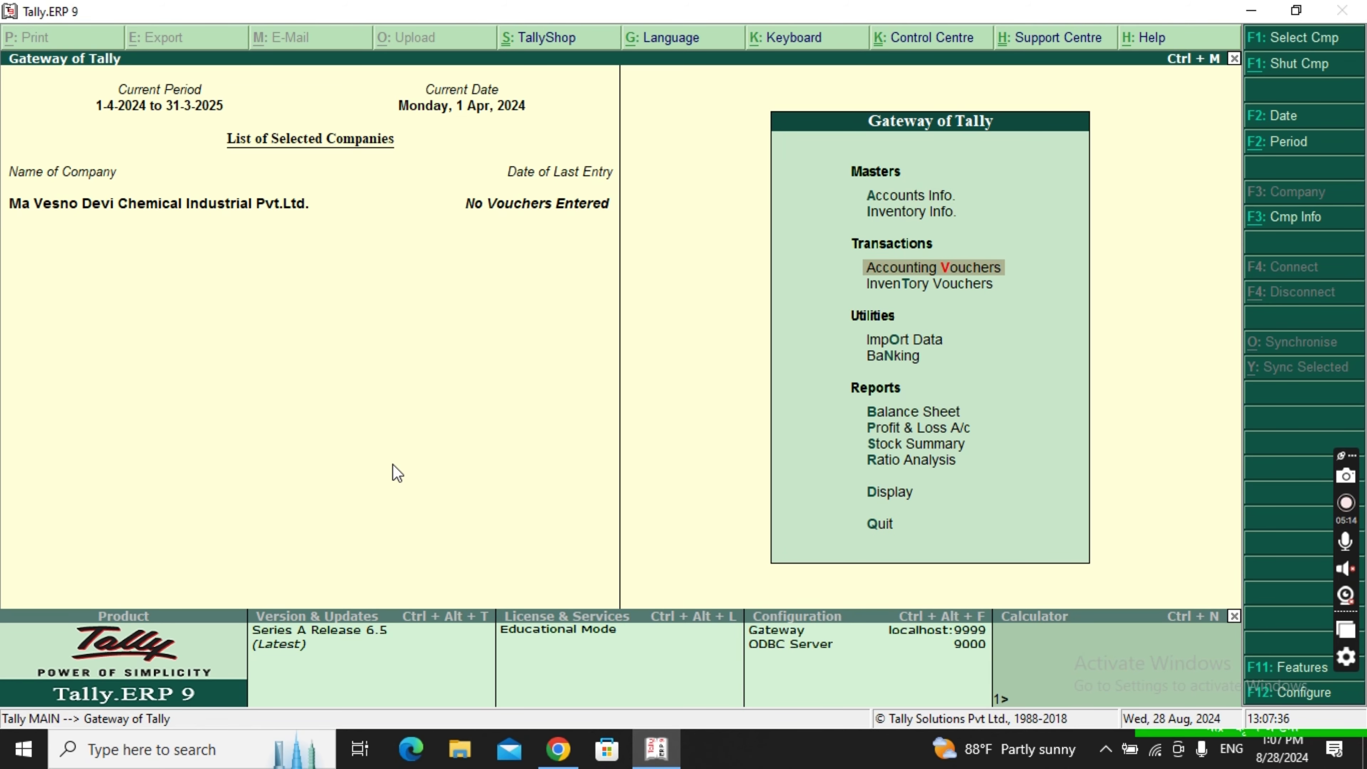
key(Return)
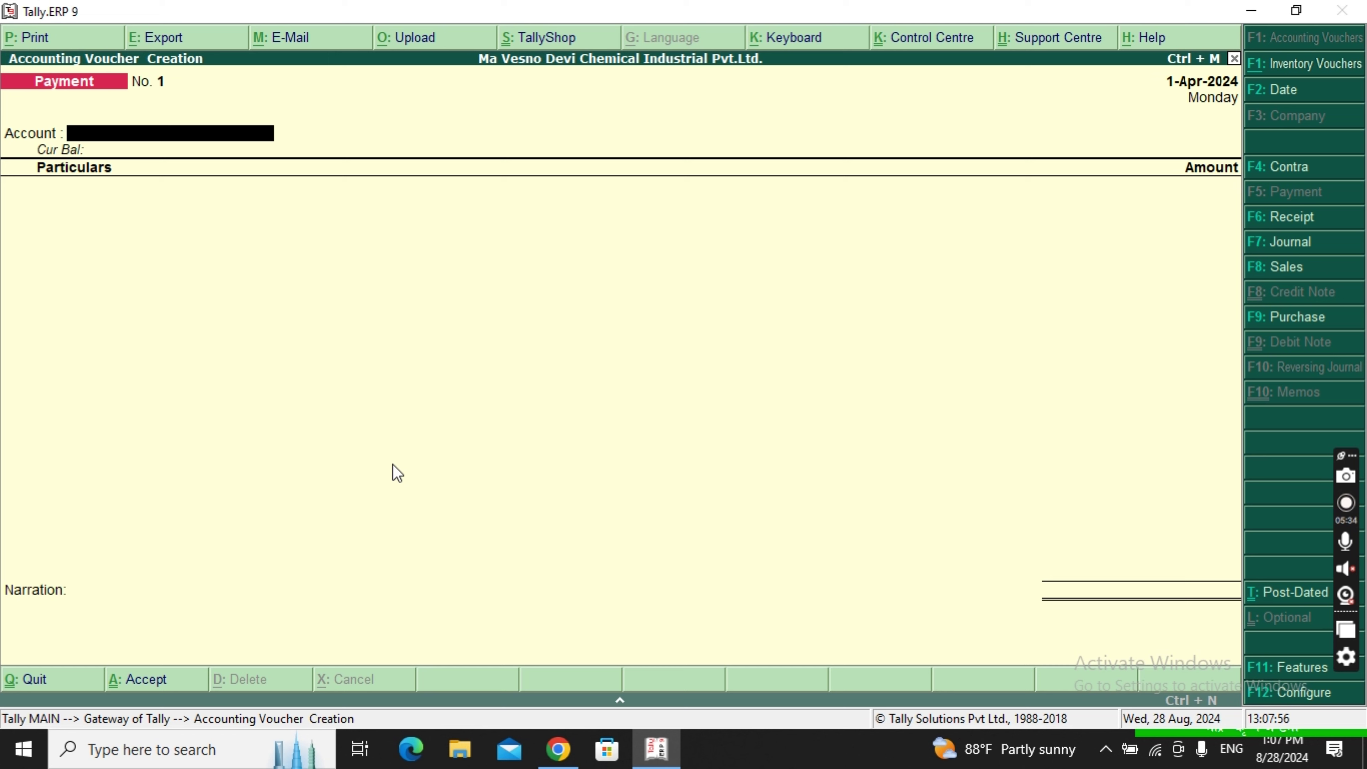
text(Cash)
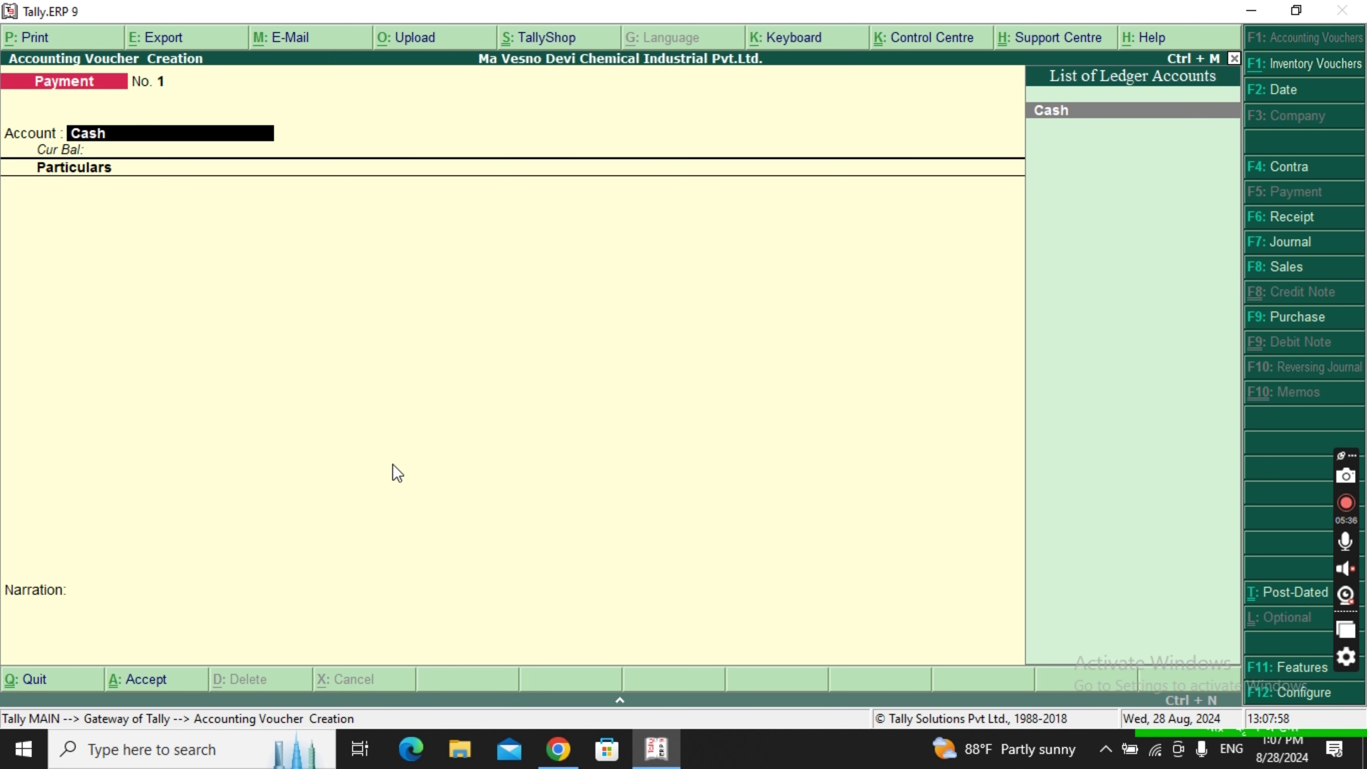
key(Return)
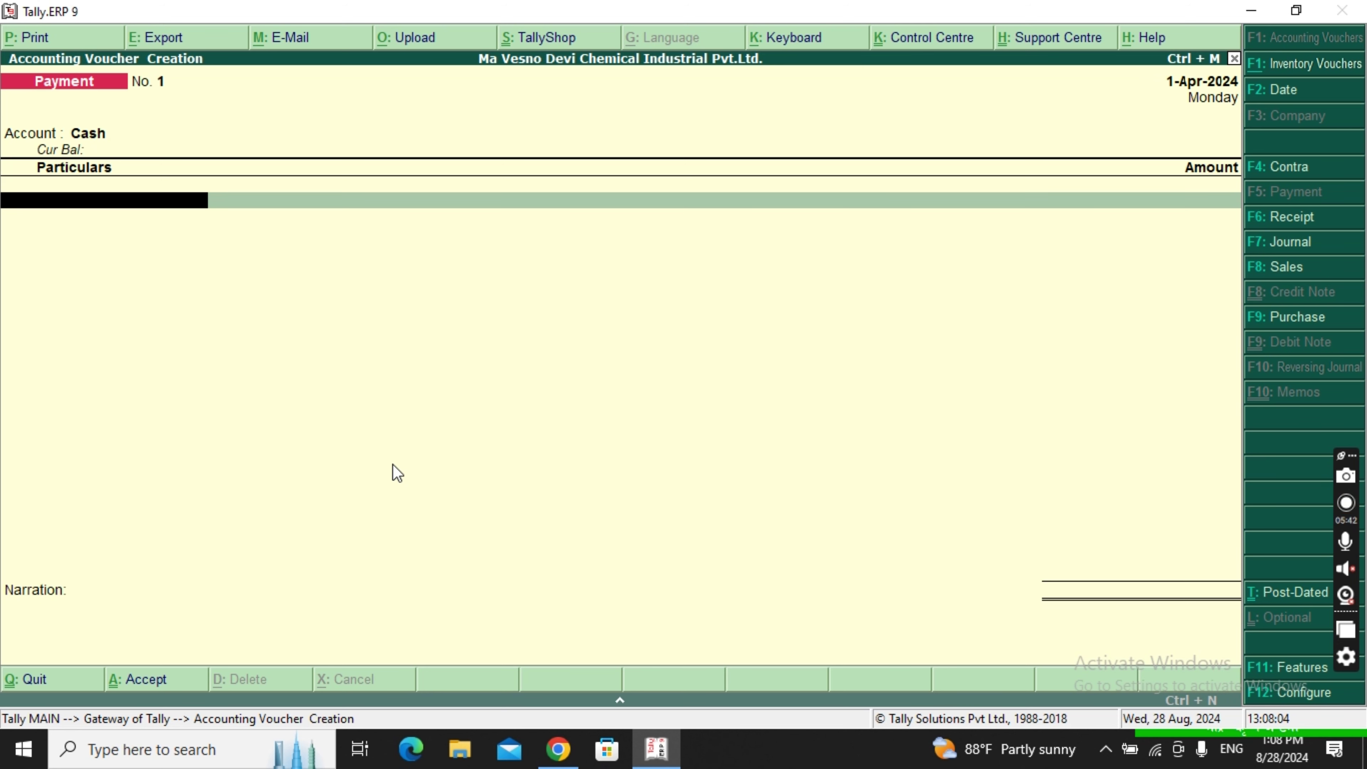
Step: Create a Salary Paid ledger under Indirect Expenses from within the voucher, keeping cost centres applicable set to Yes
key(alt+c)
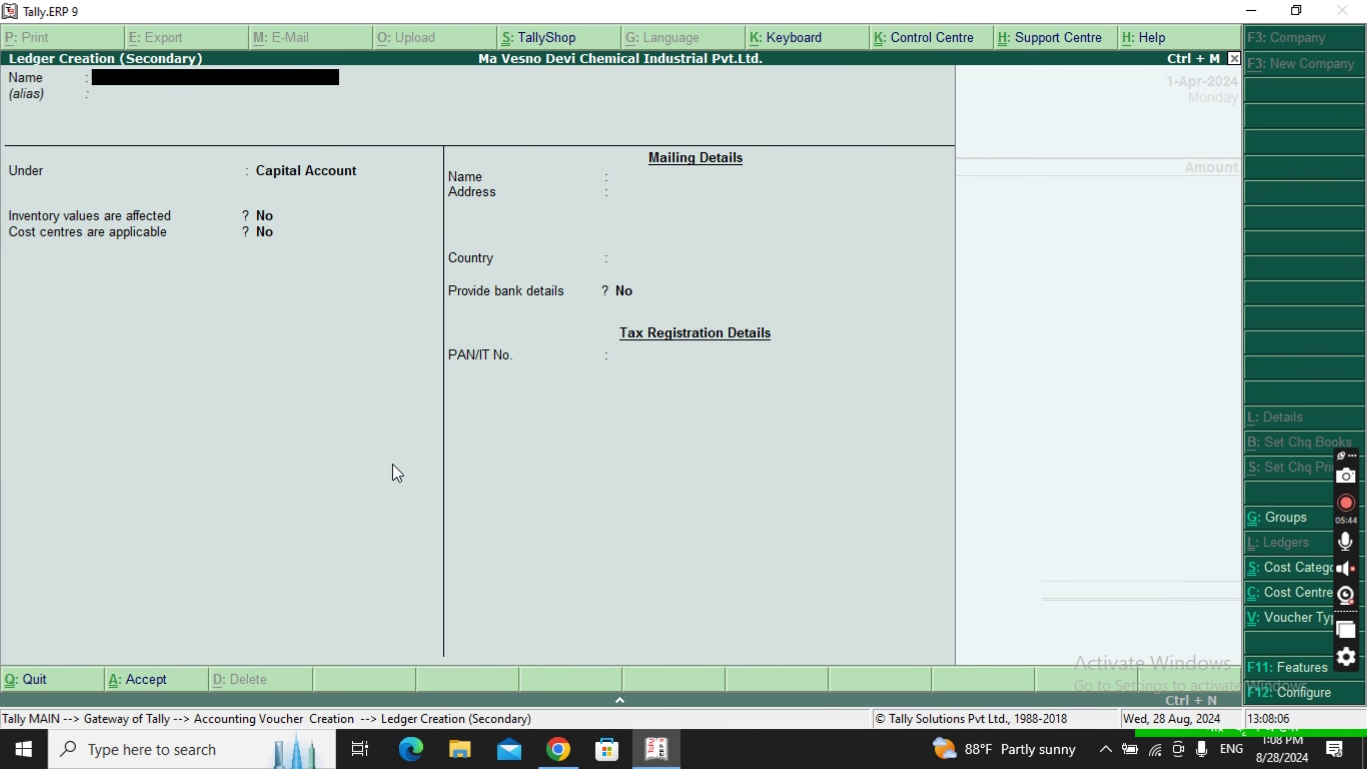
text(Salary Paid)
key(Return)
key(Return)
text(In)
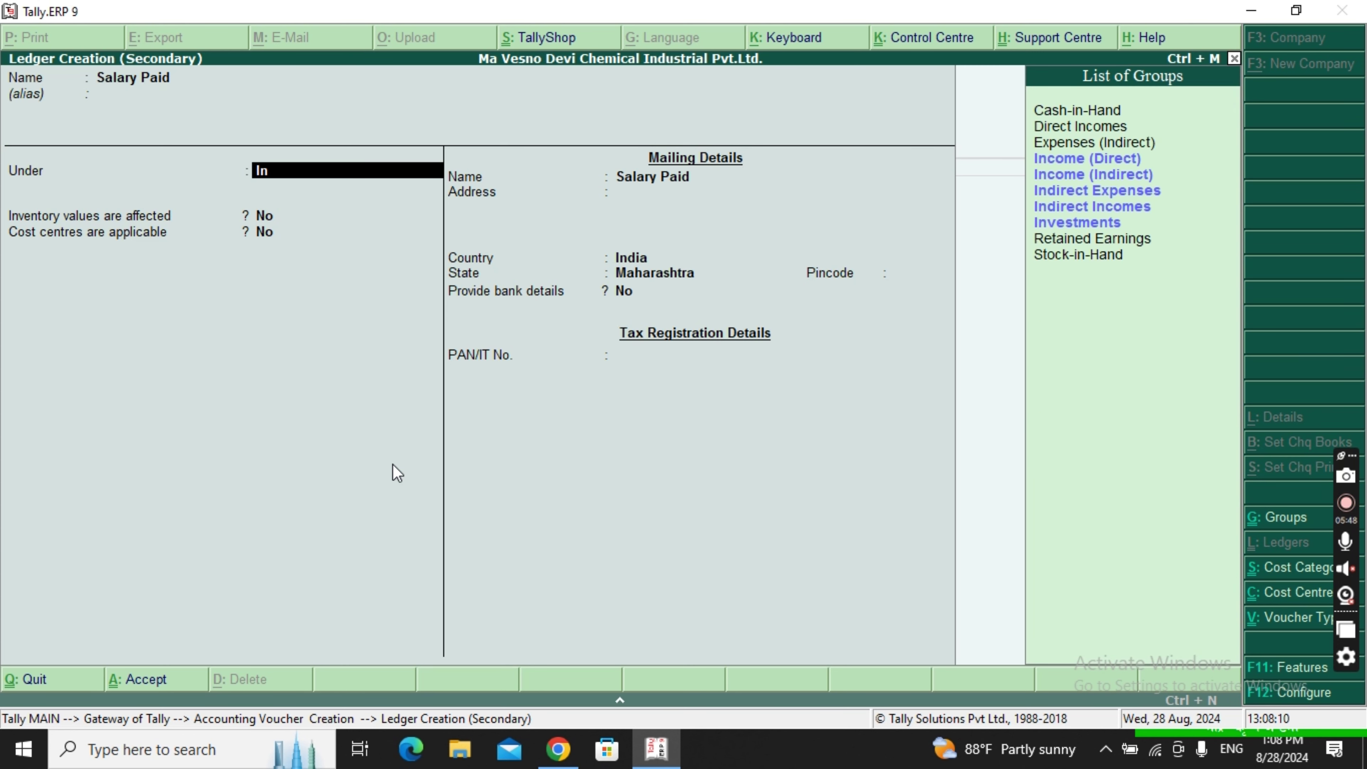
key(Down)
key(Down)
key(Down)
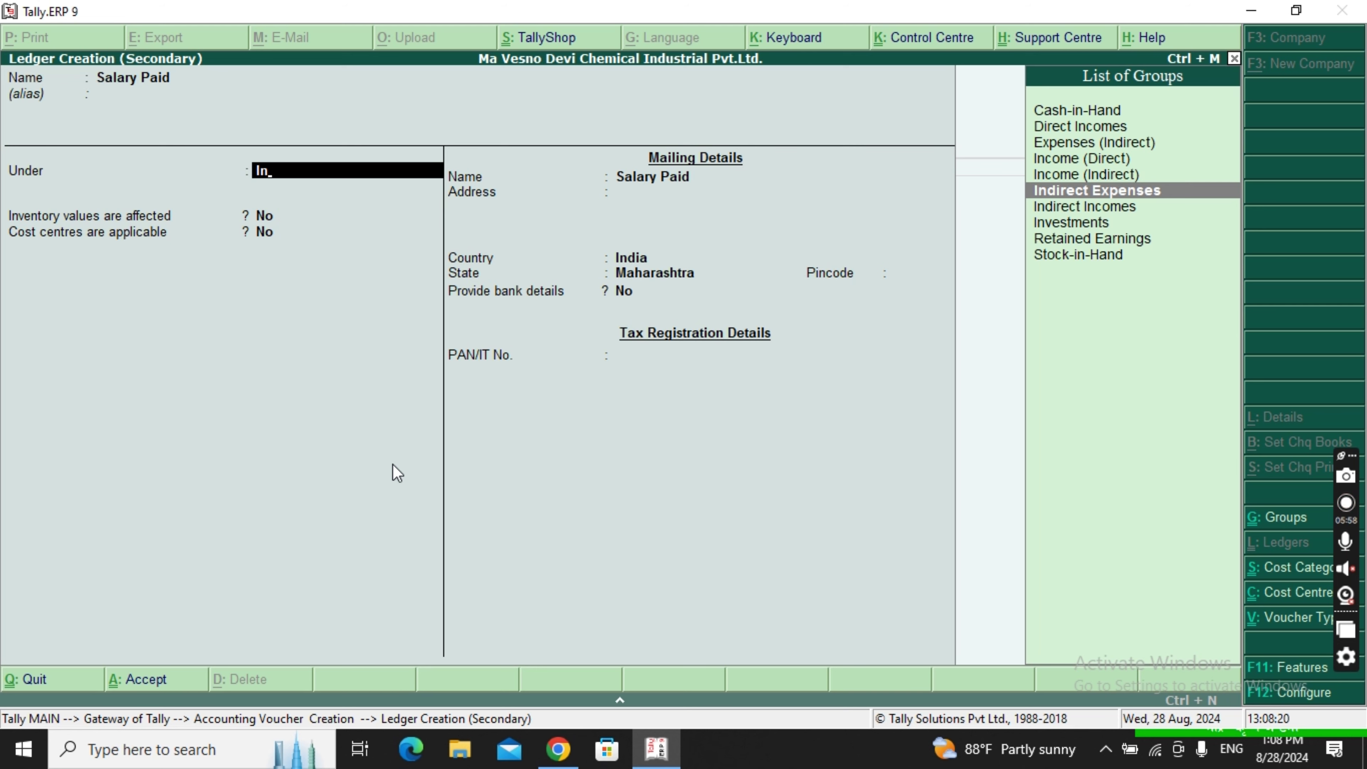
key(Return)
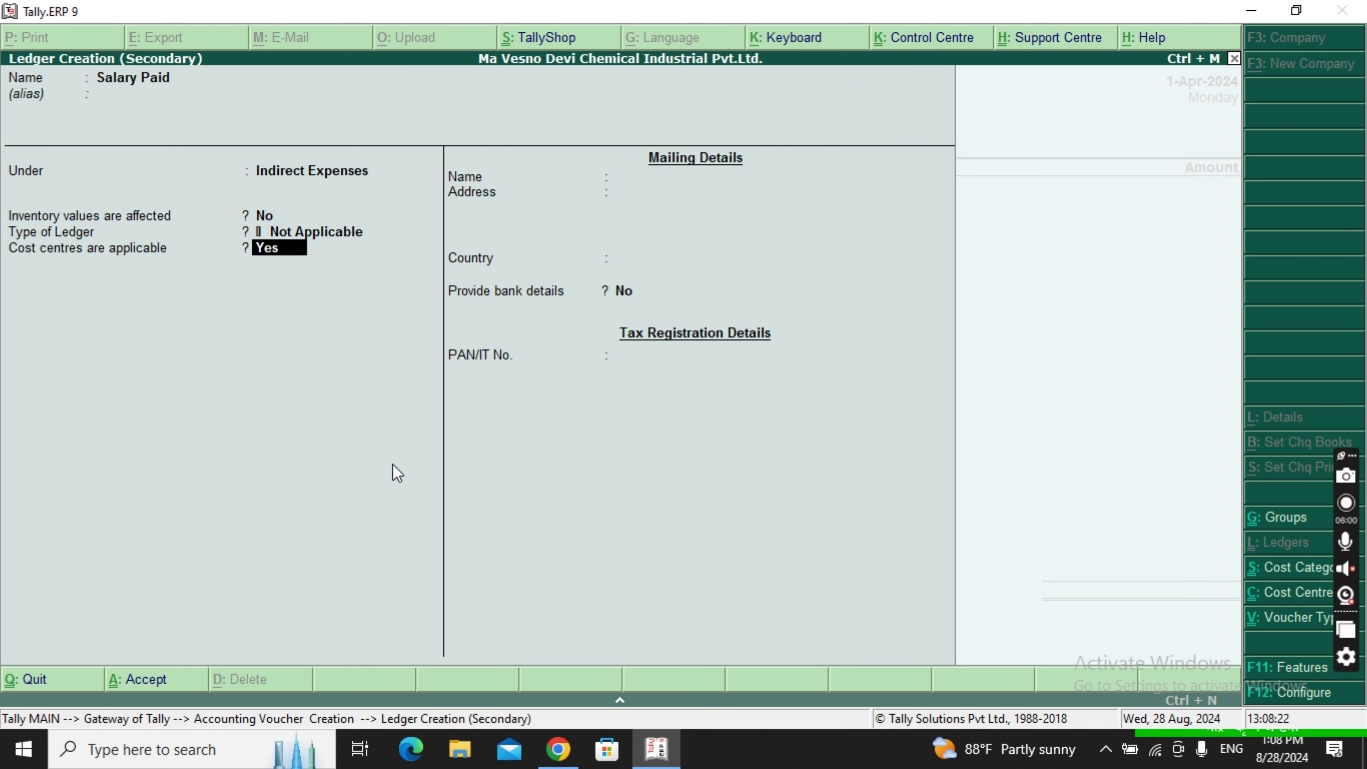
key(Return)
key(Return)
key(Return)
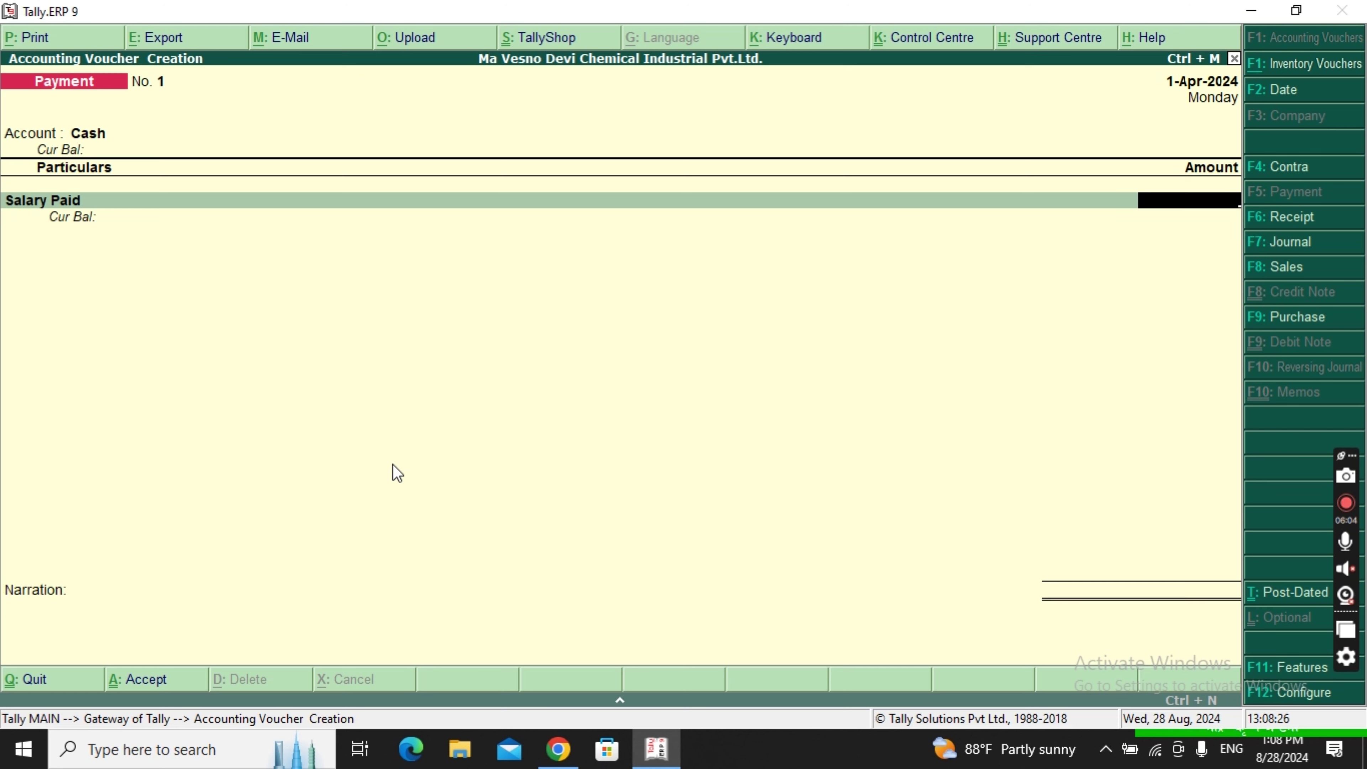
Step: Enter 50,000 for Salary Paid and allocate it under Advertising Department: 35,000 to the second listed cost centre and 15,000 to the first
text(50000)
key(Return)
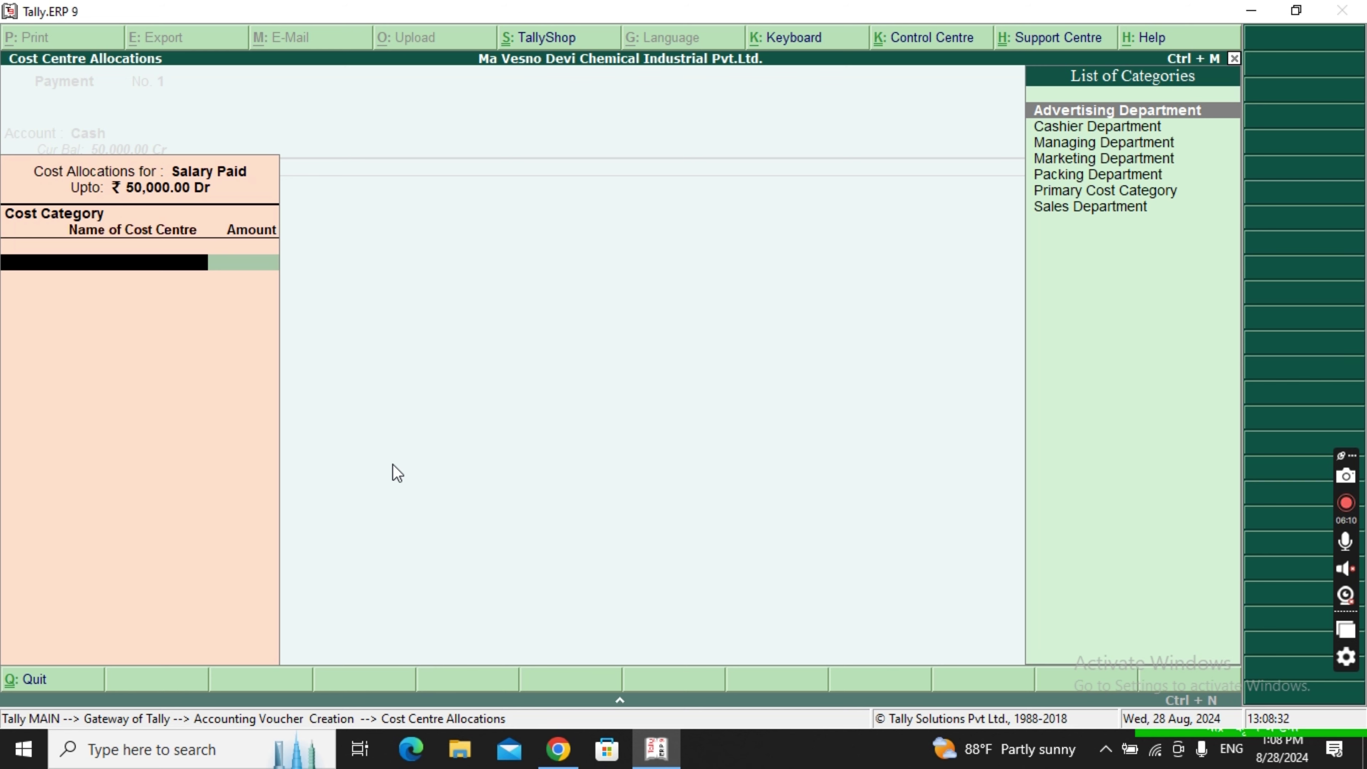
key(Return)
key(Down)
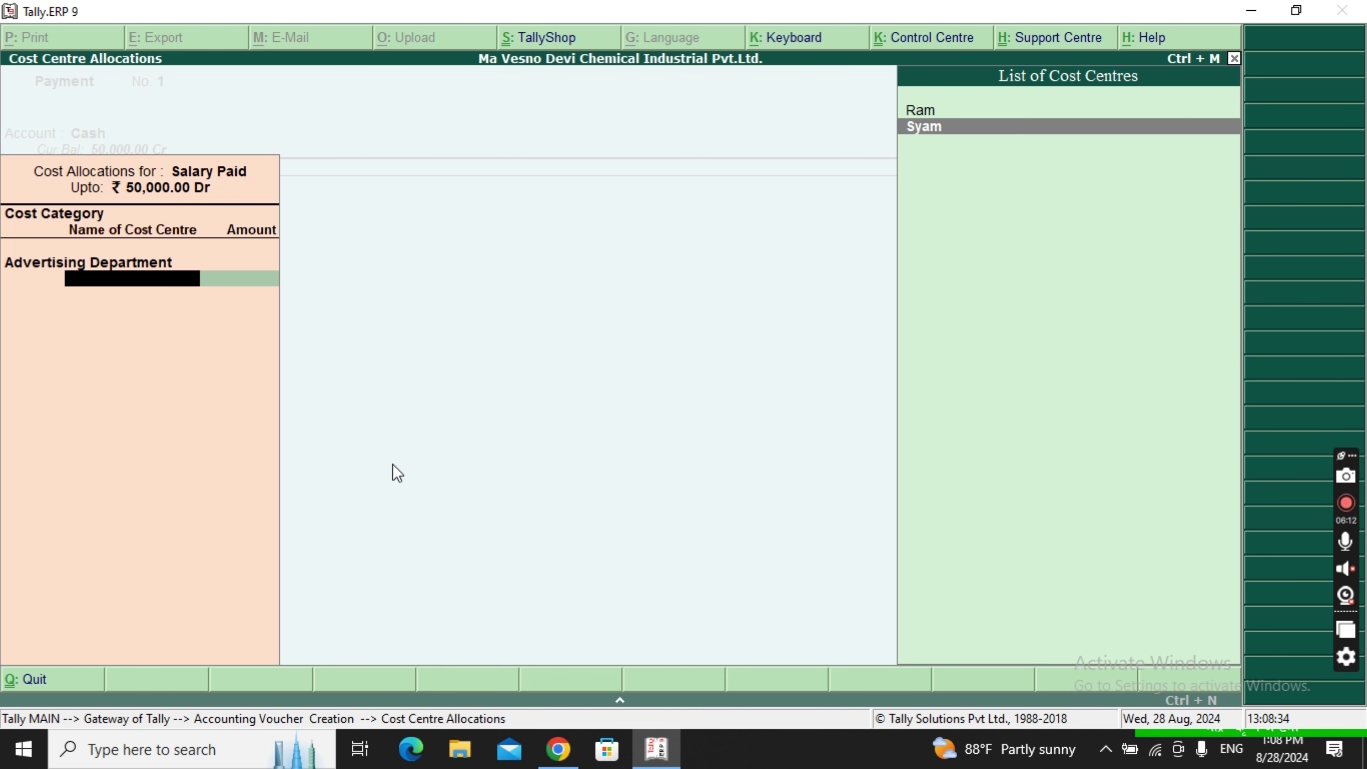
key(Return)
text(35000)
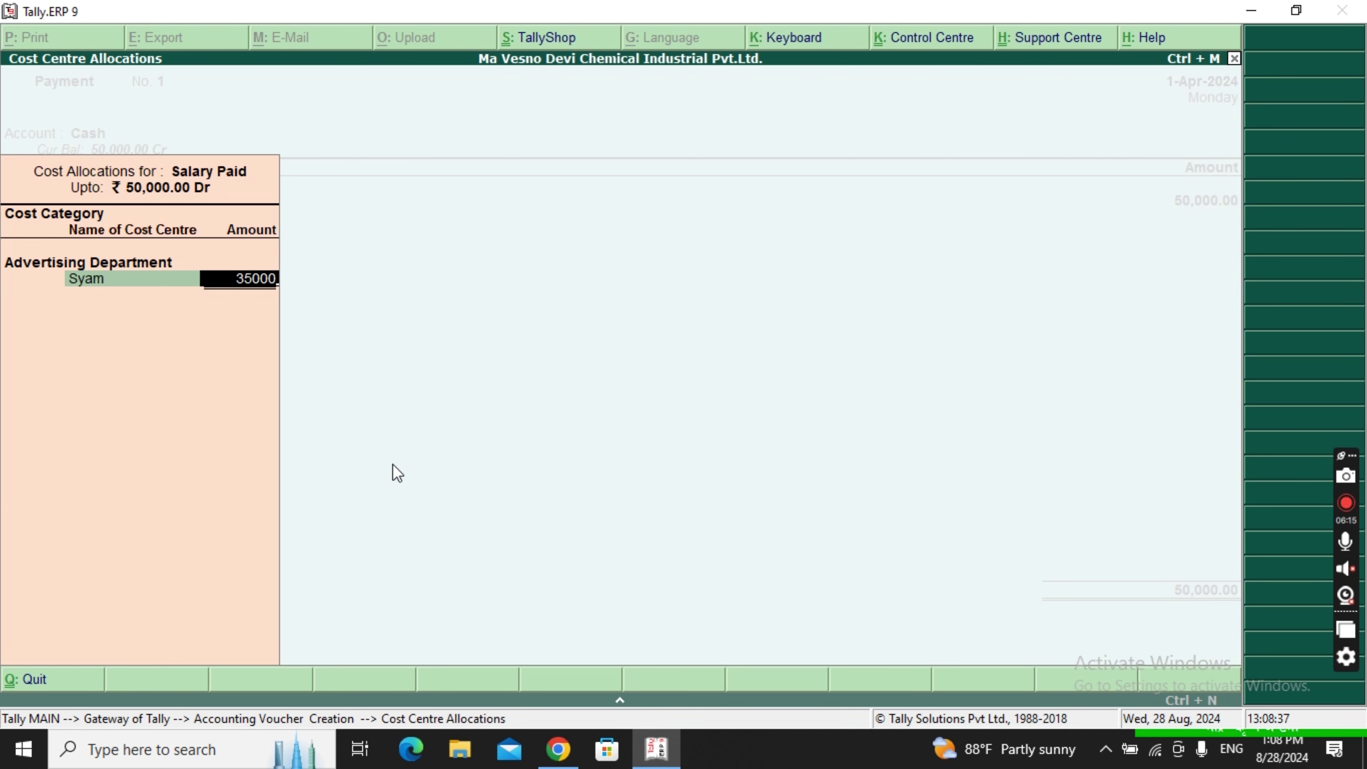
key(Return)
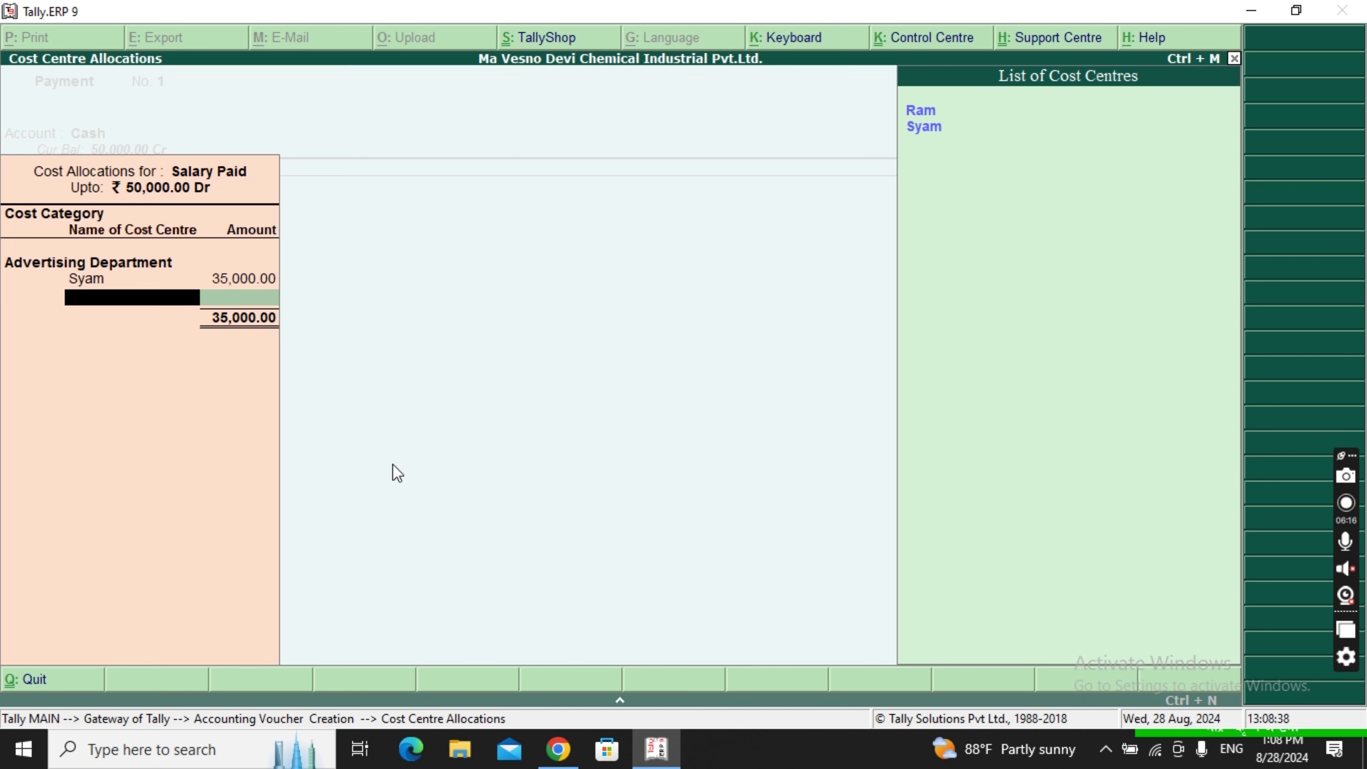
key(Return)
key(Return)
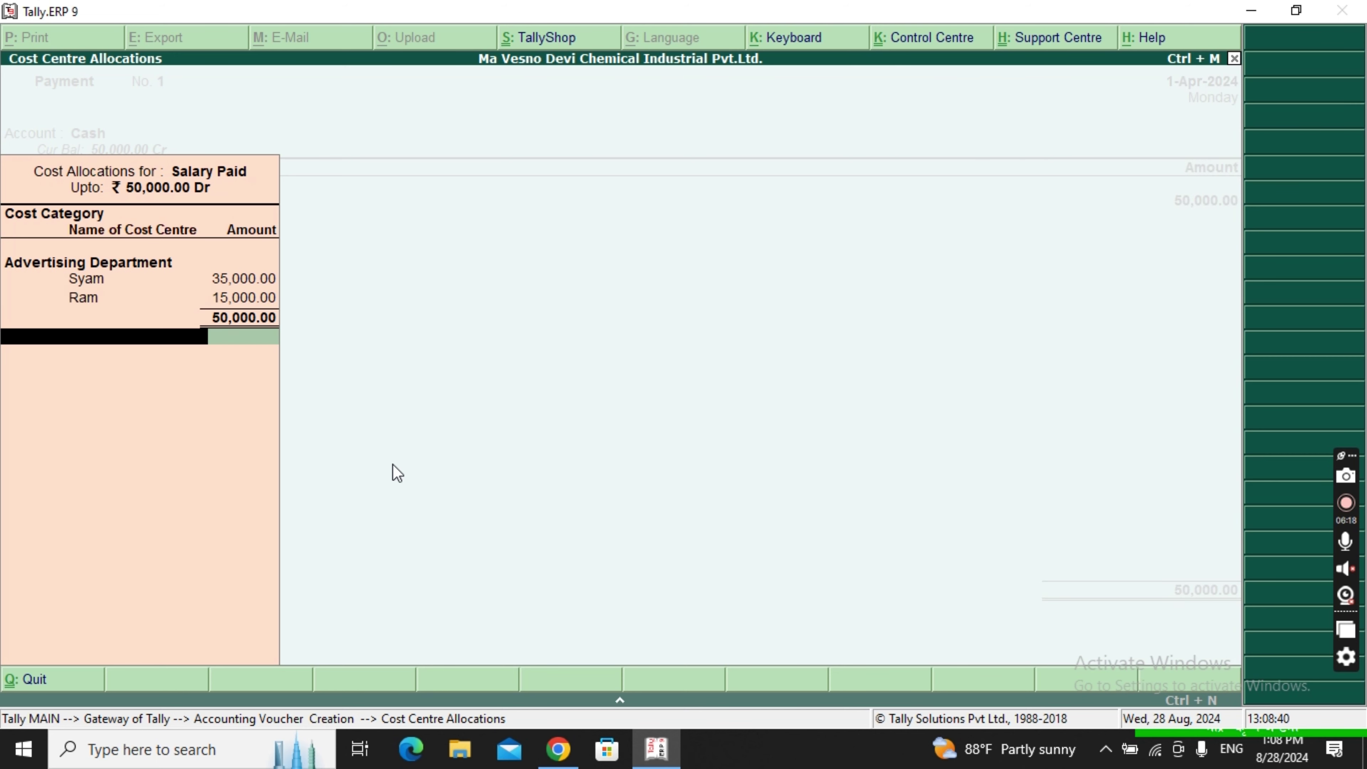
key(Return)
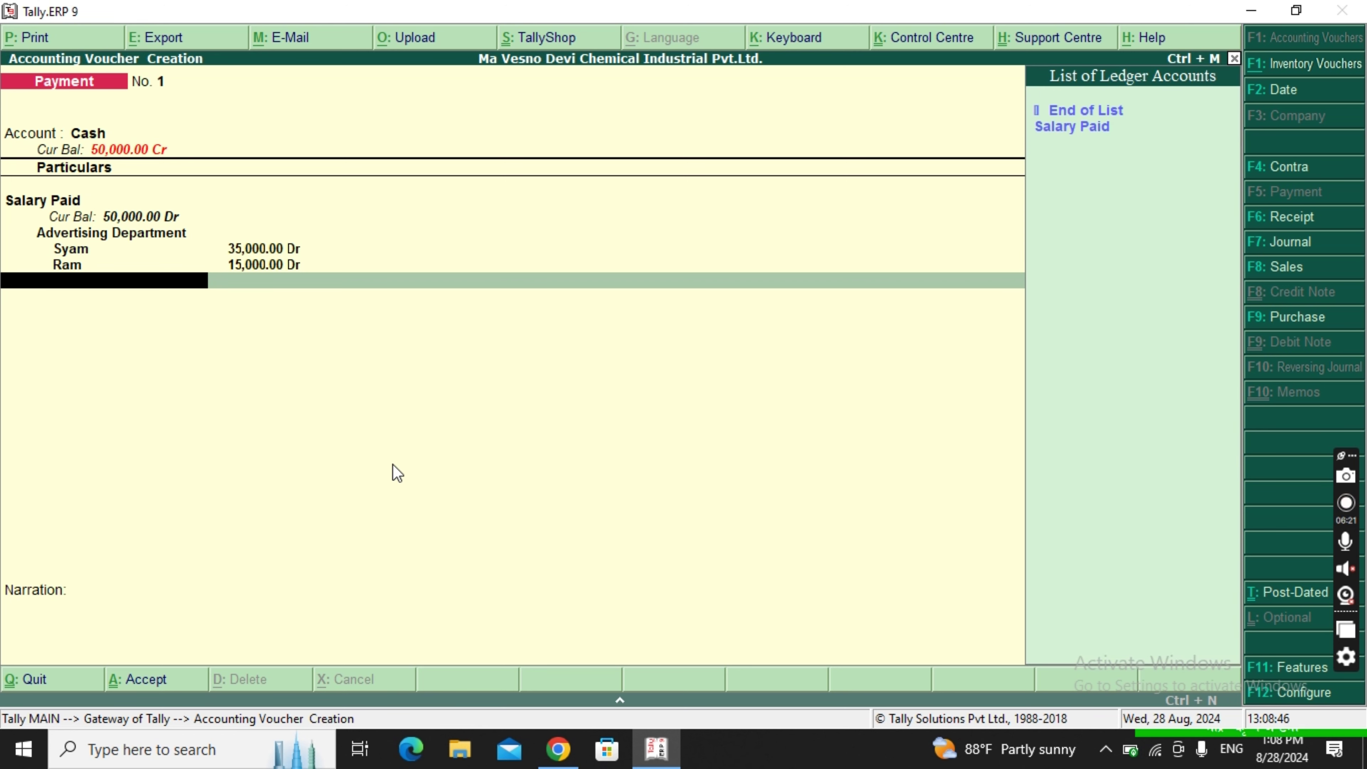
Step: Add a second Salary Paid line of 40,000 and allocate 12,000 to the first listed cost centre of the Cashier Department
key(Down)
key(Return)
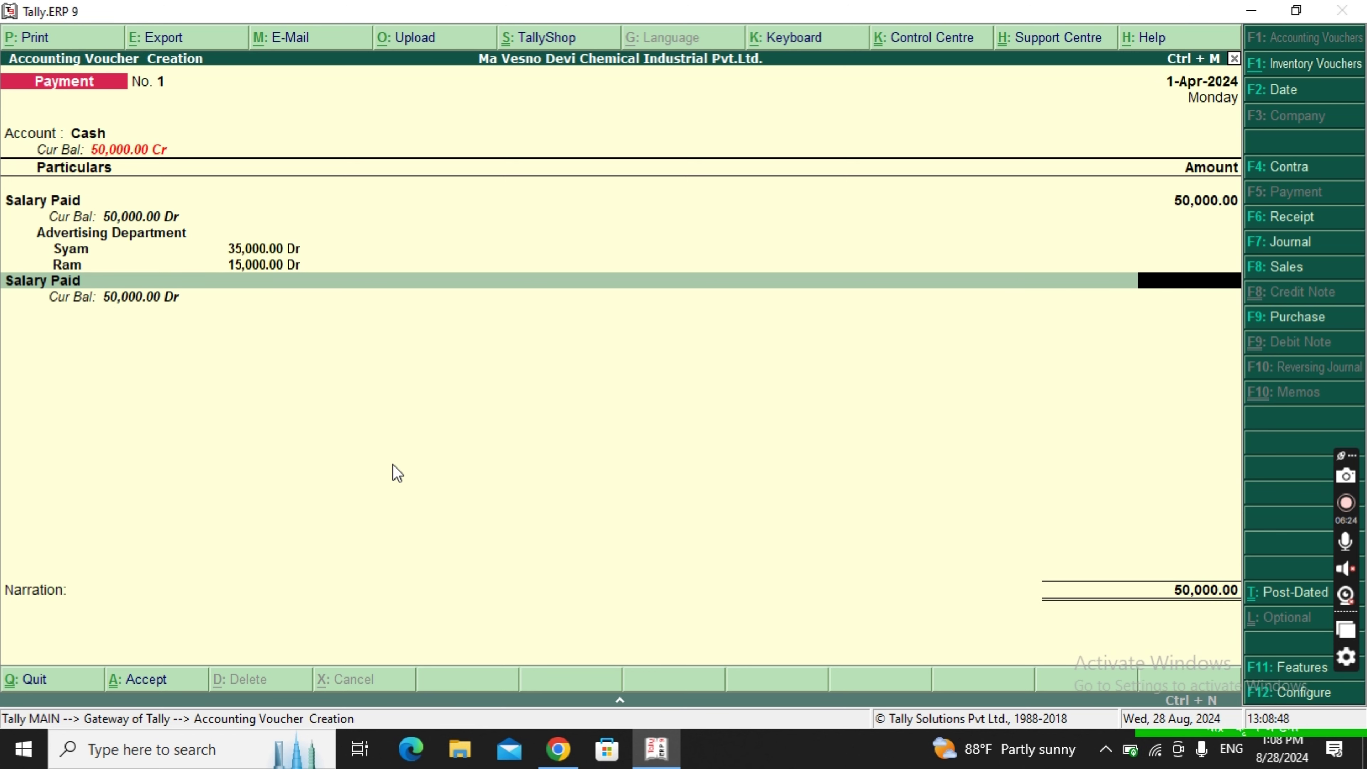
text(40000)
key(Return)
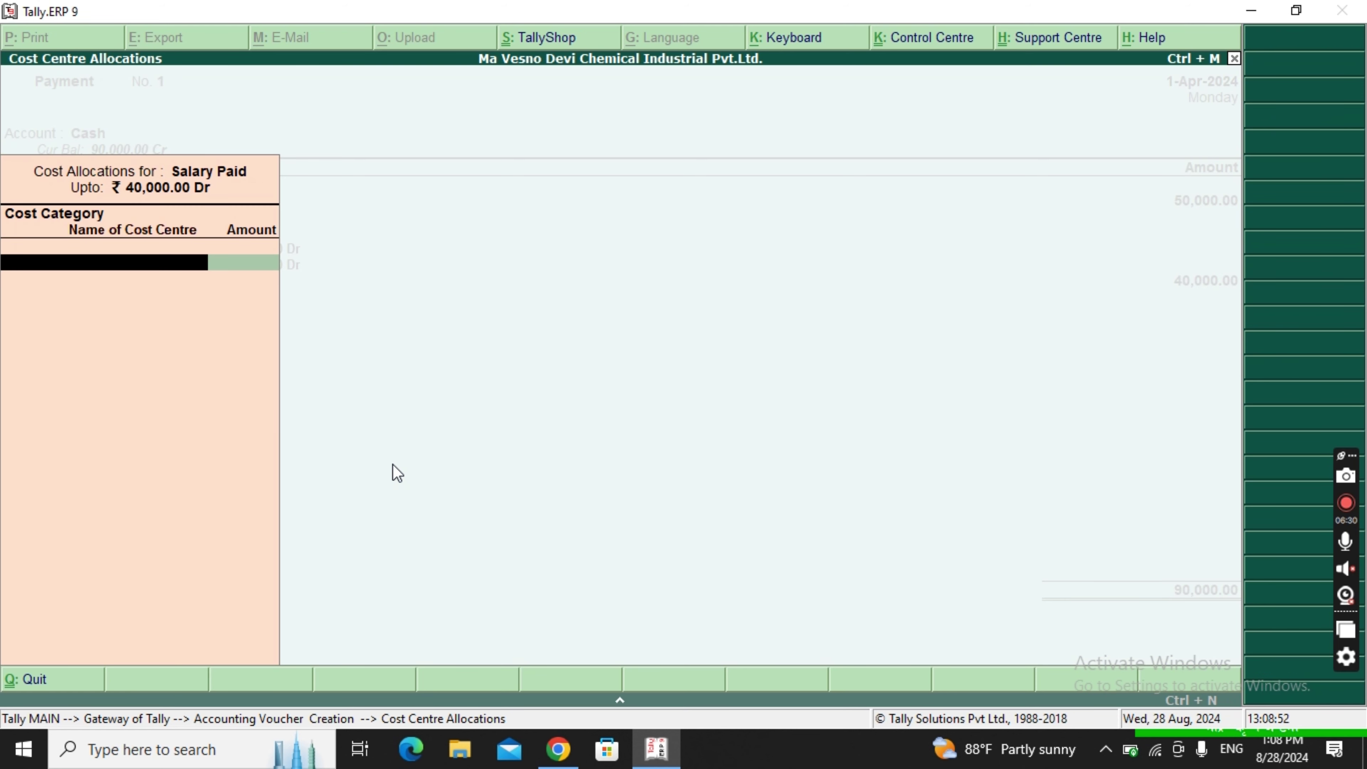
key(Down)
key(Return)
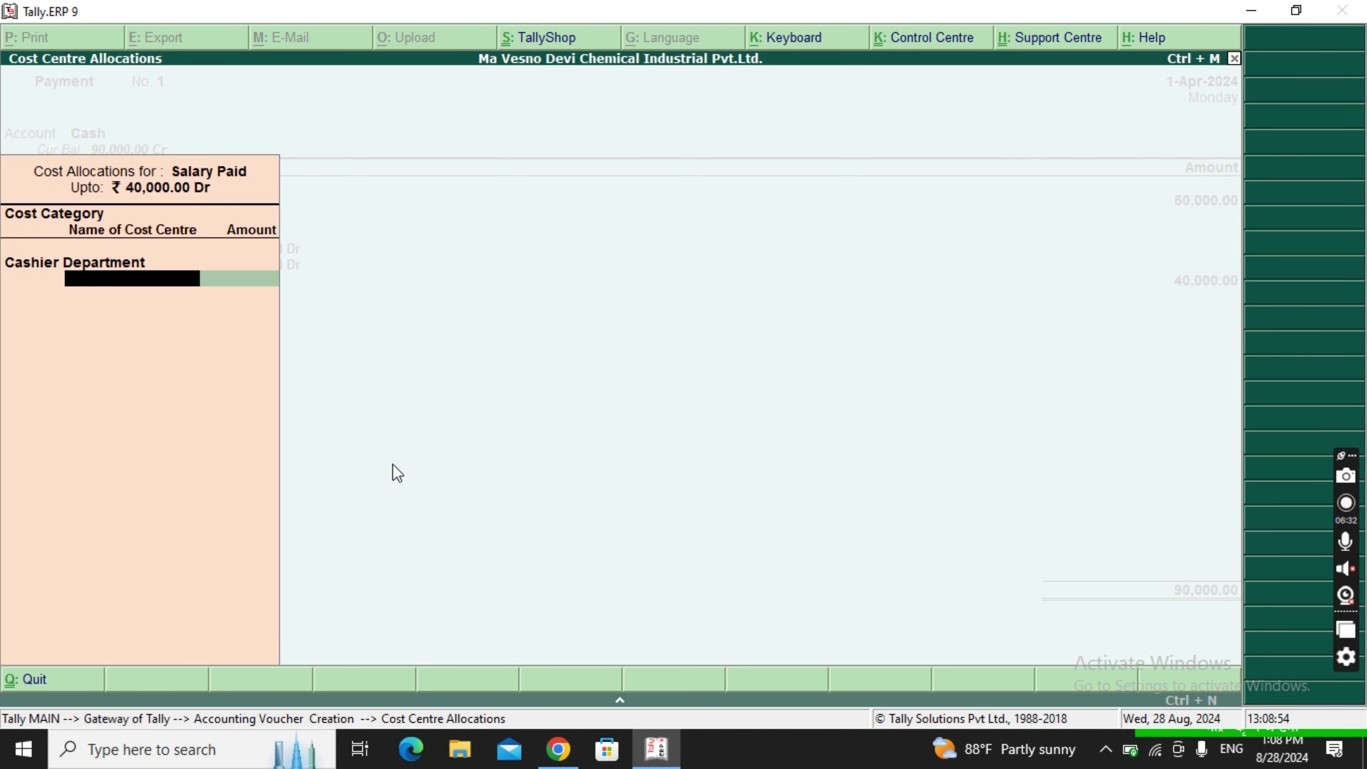
key(Return)
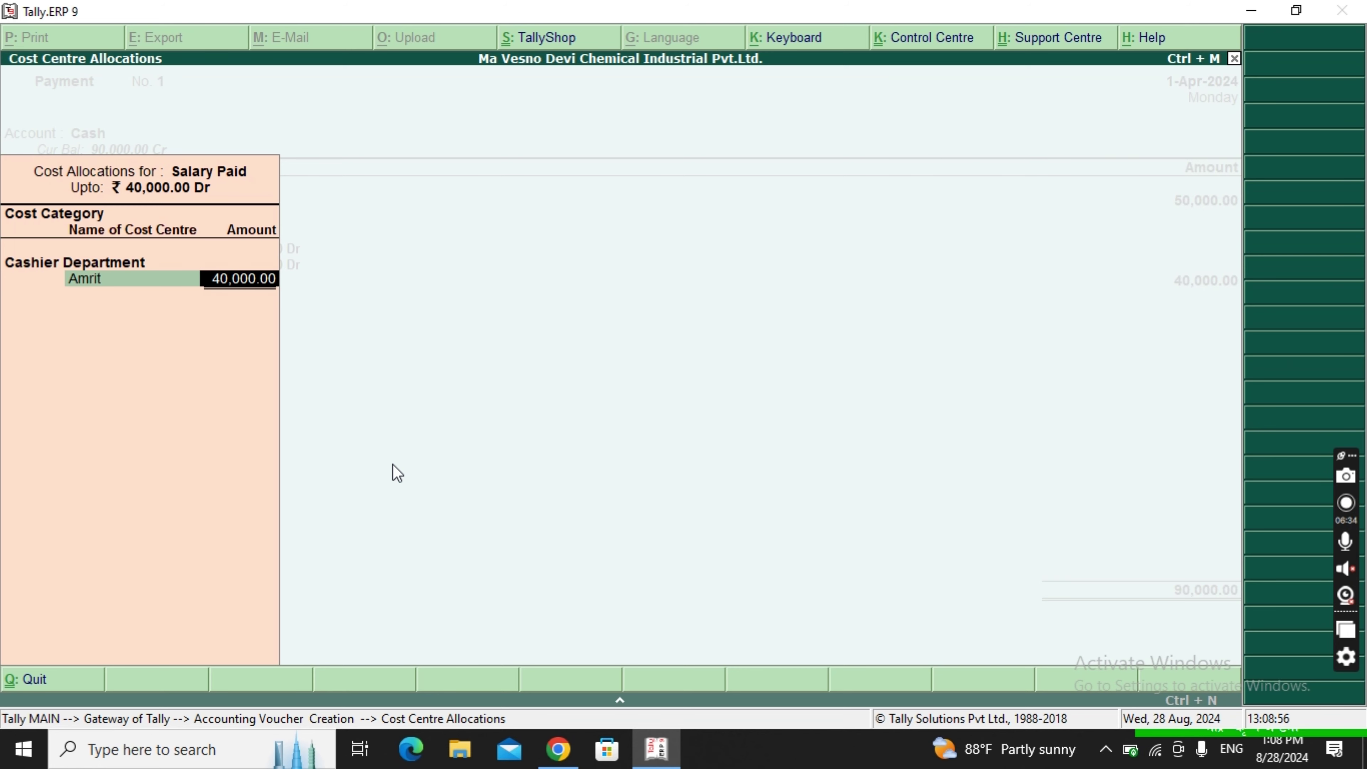
text(12,000)
key(Return)
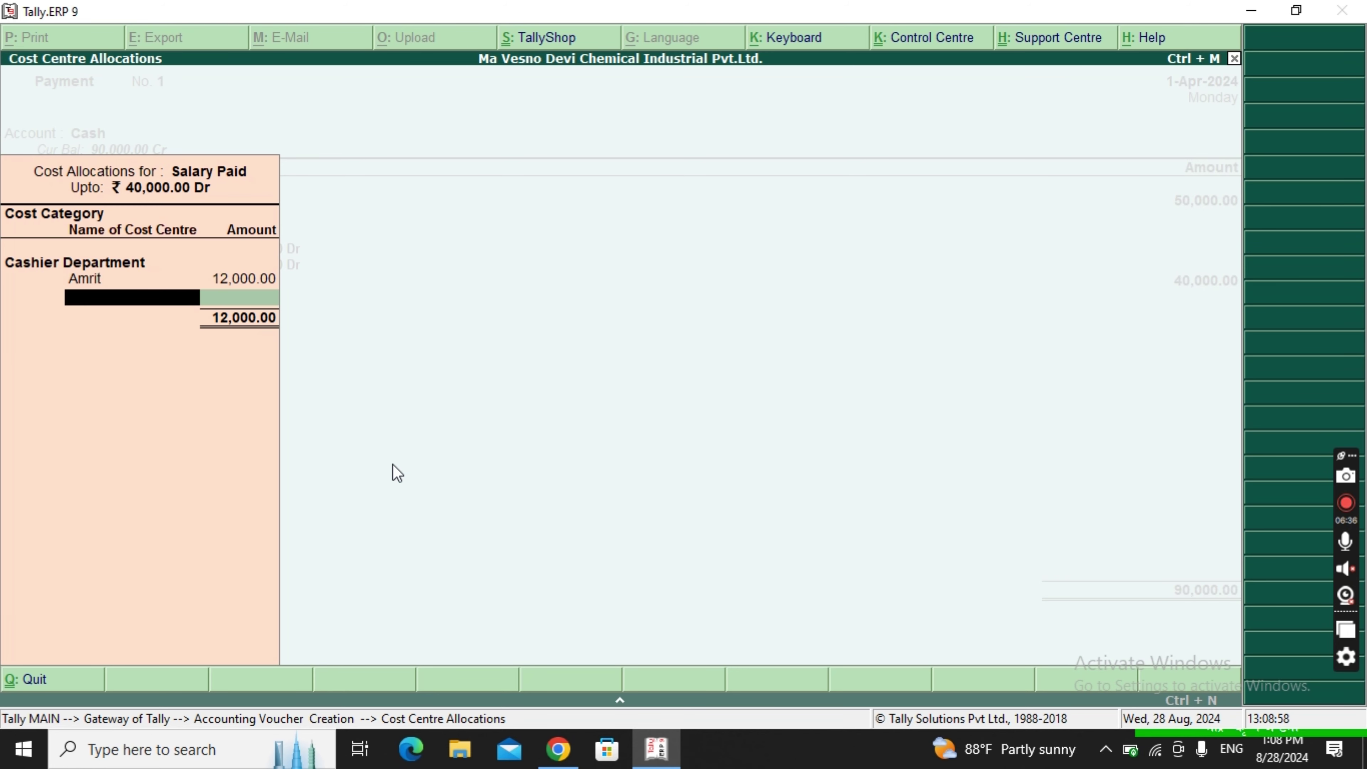
Step: Allocate 10,000 to the second Cashier Department cost centre and the remaining 18,000 to the third, completing the allocation
key(Down)
key(Return)
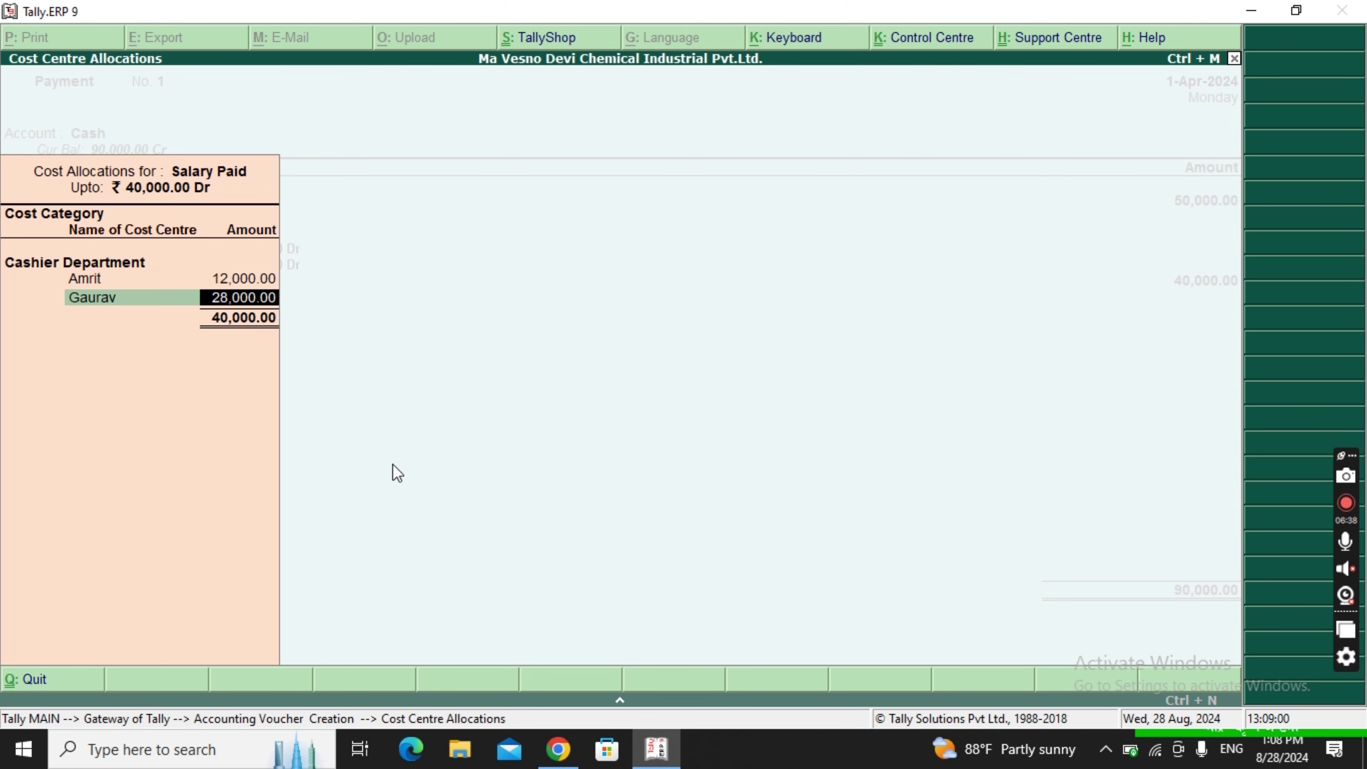
text(10000)
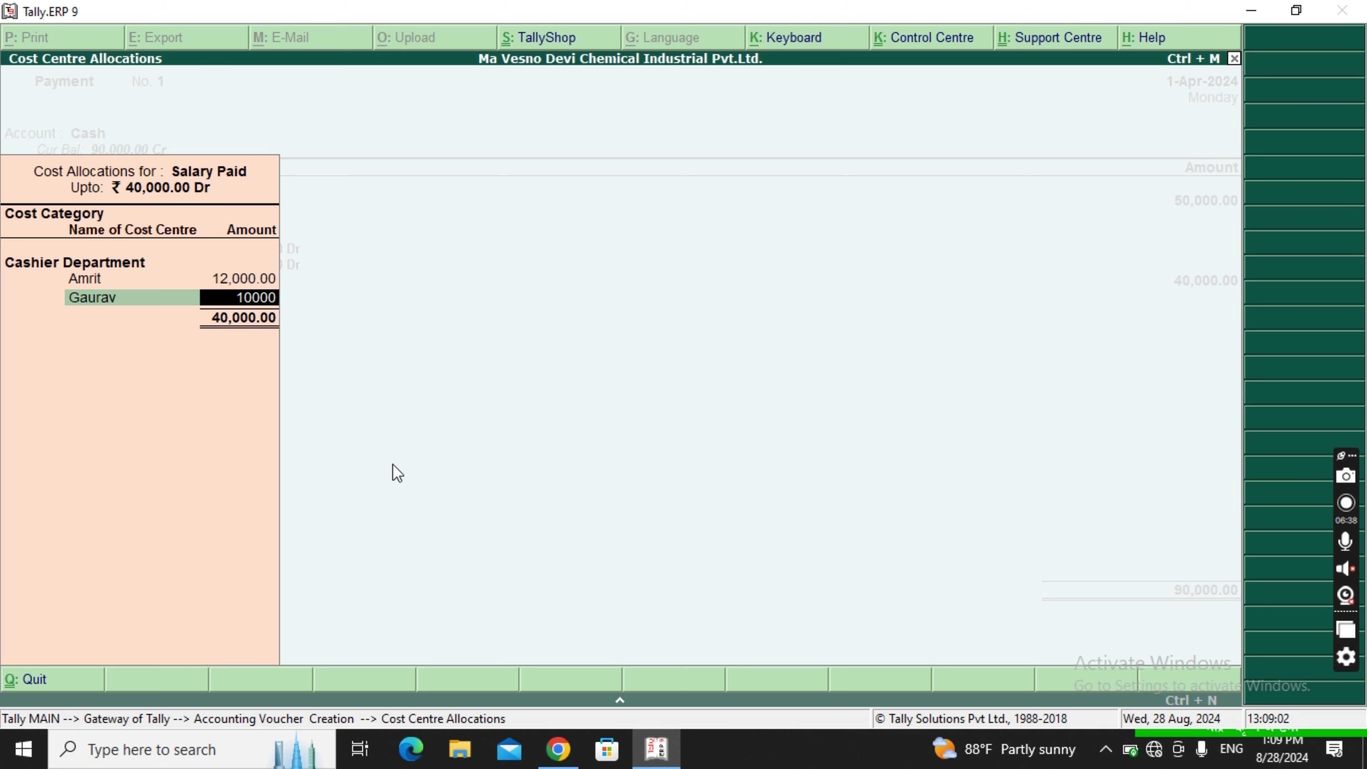
key(Return)
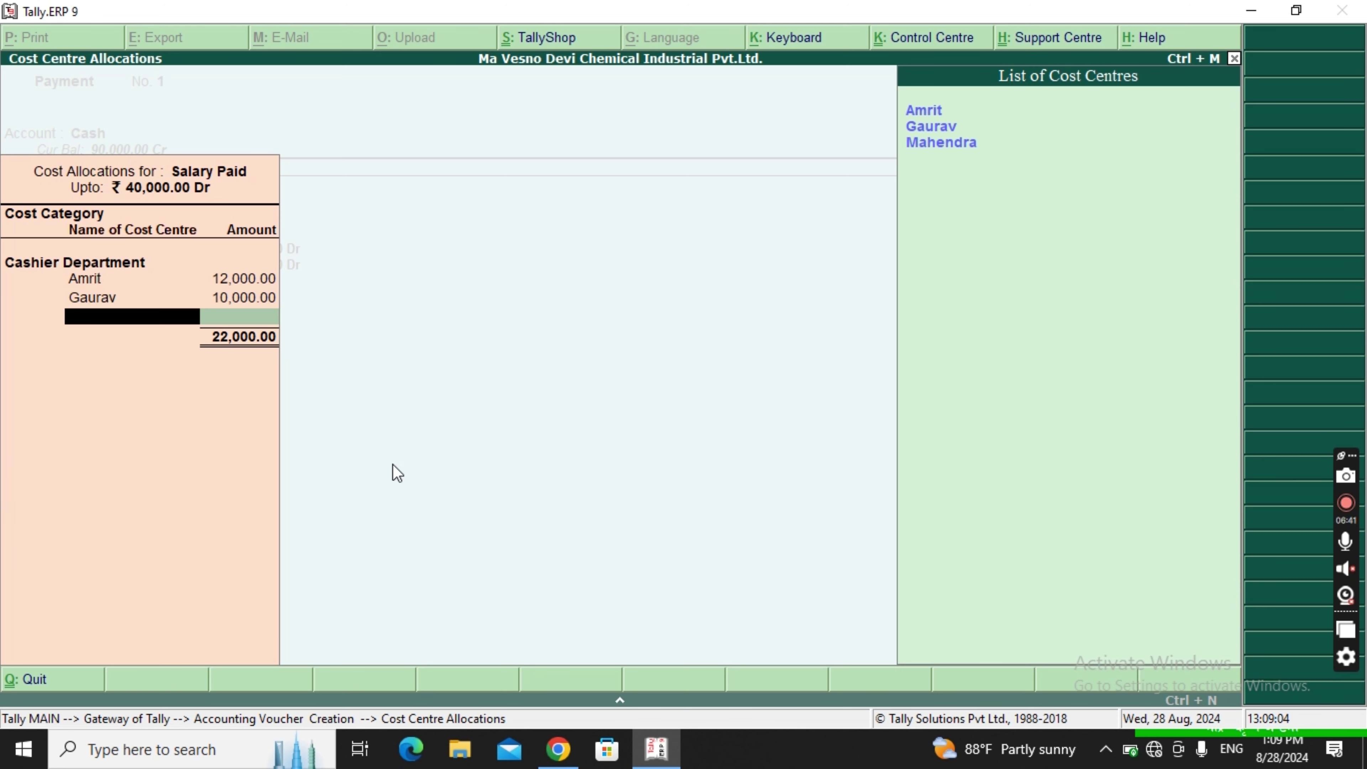
key(Down)
key(Down)
key(Return)
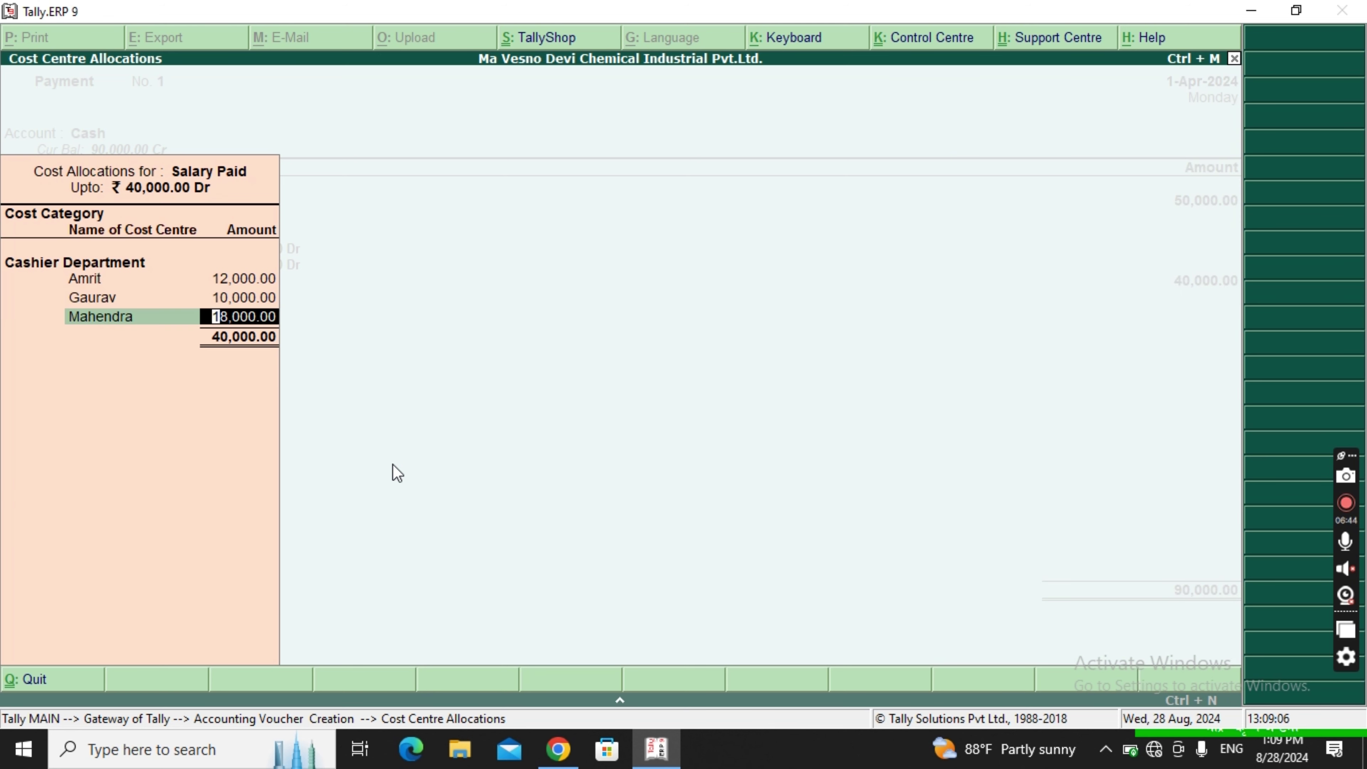
key(Return)
key(Return)
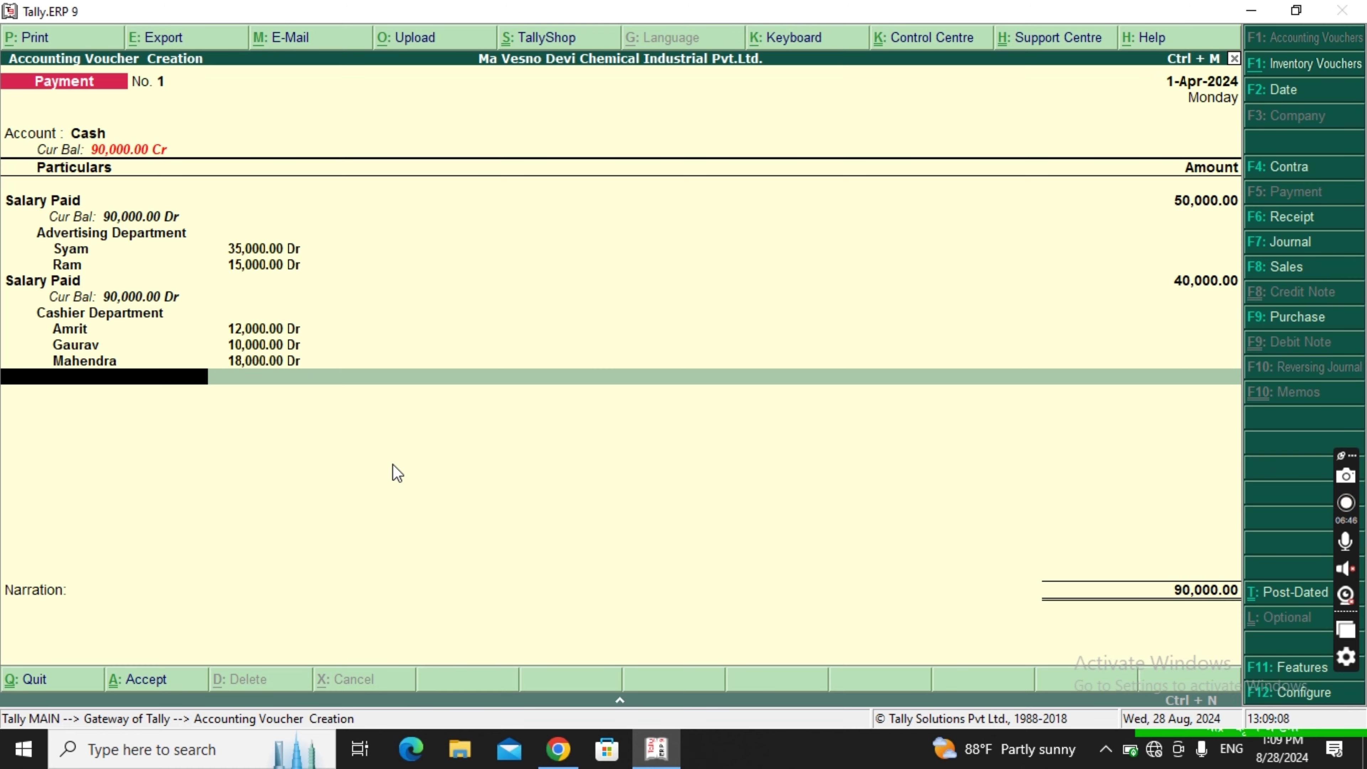
Step: Add a third Salary Paid line of 1,00,000 and choose Managing Department as its cost category
text(S)
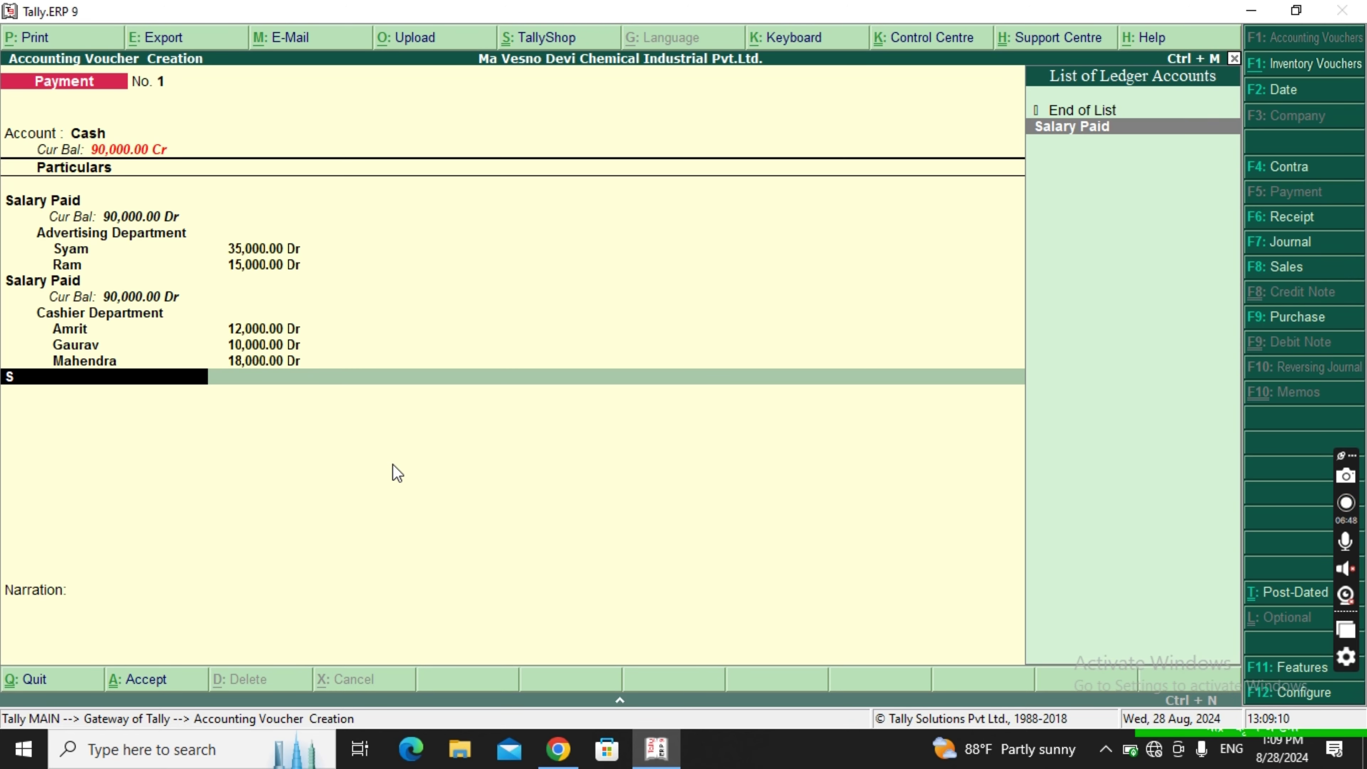
key(Return)
text(100)
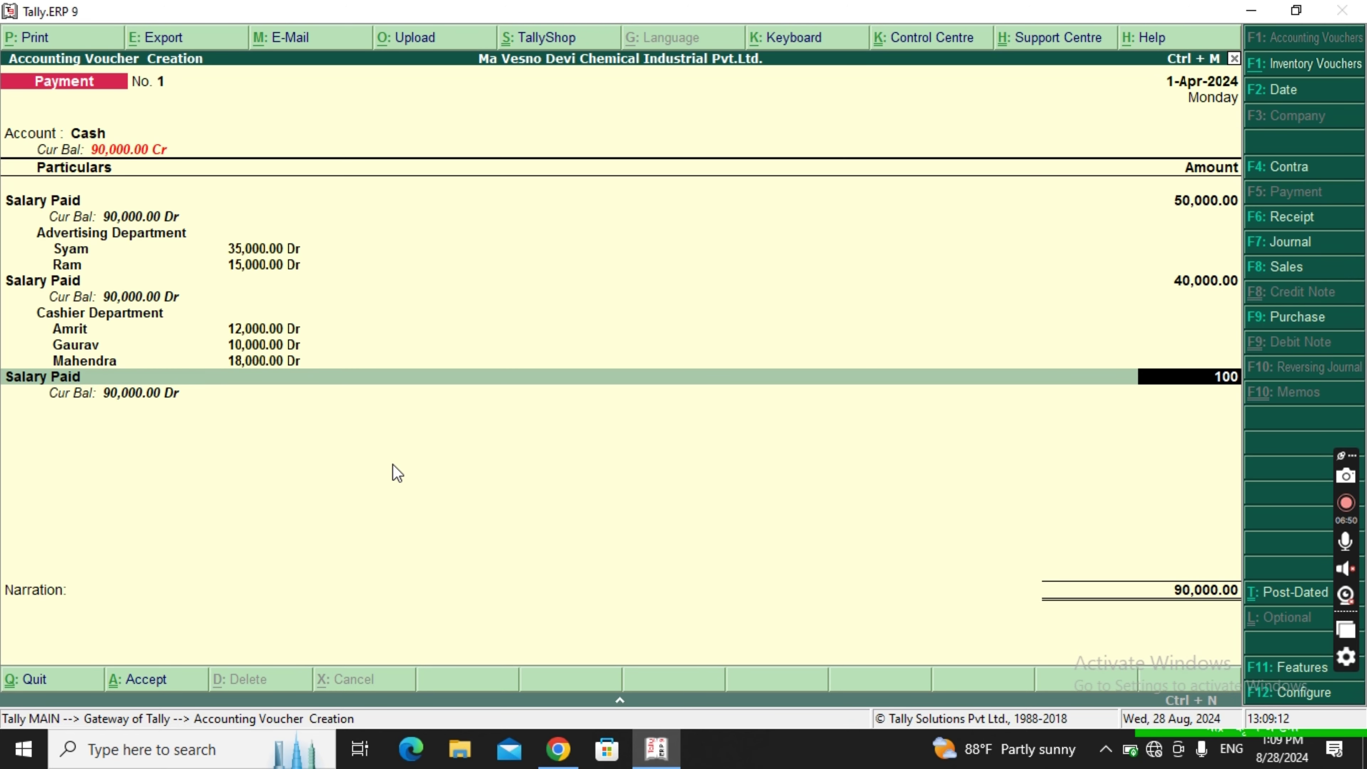
text(000)
key(Return)
key(Down)
key(Down)
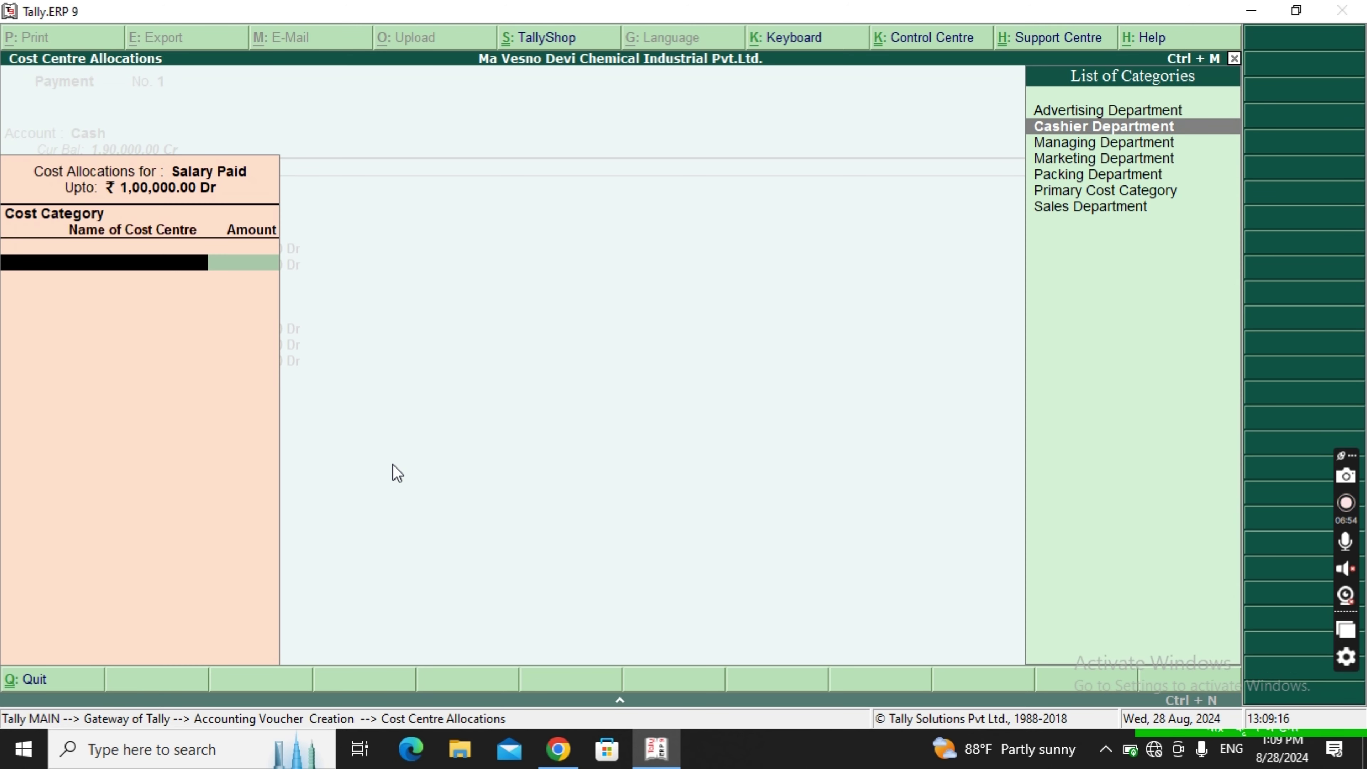
key(Return)
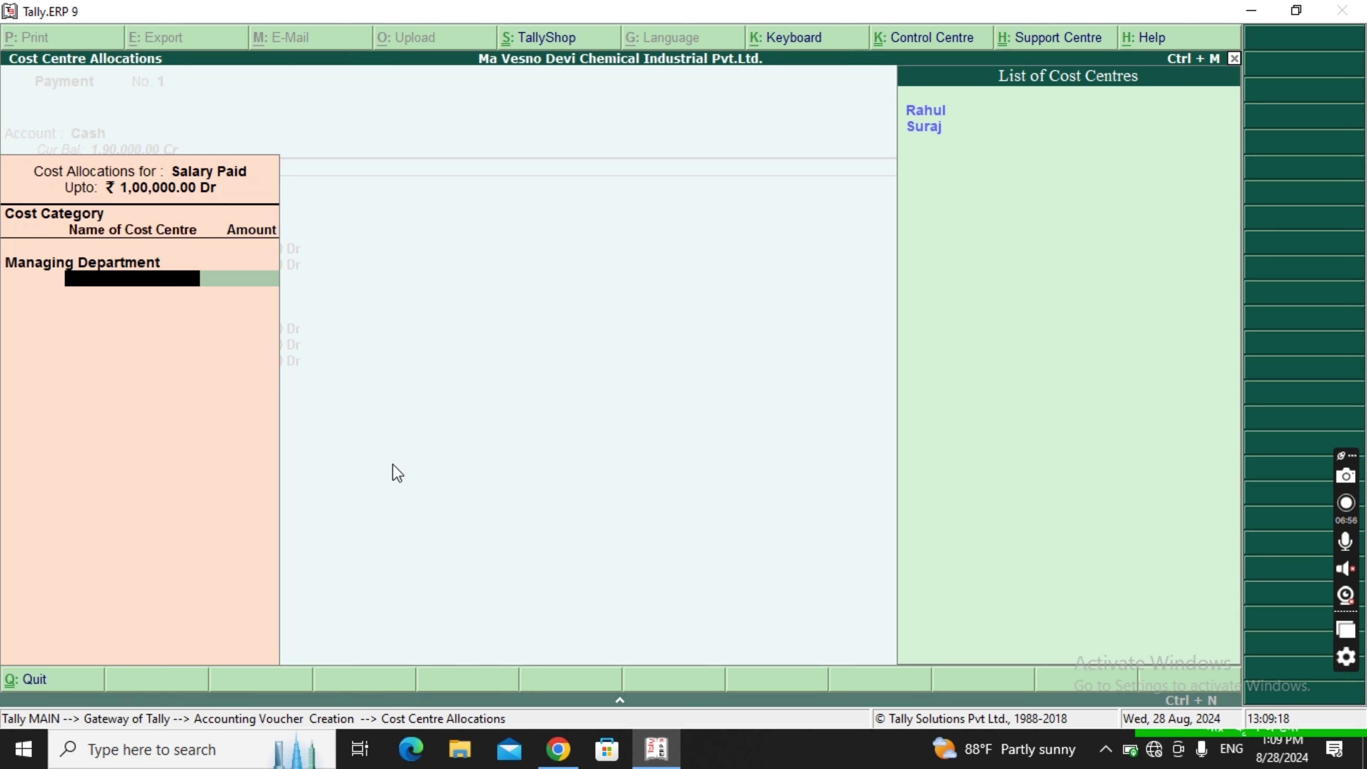
Step: Allocate 65,000 to the first Managing Department cost centre and the remaining 35,000 to the second, completing the allocation
text(R)
key(Return)
text(65000)
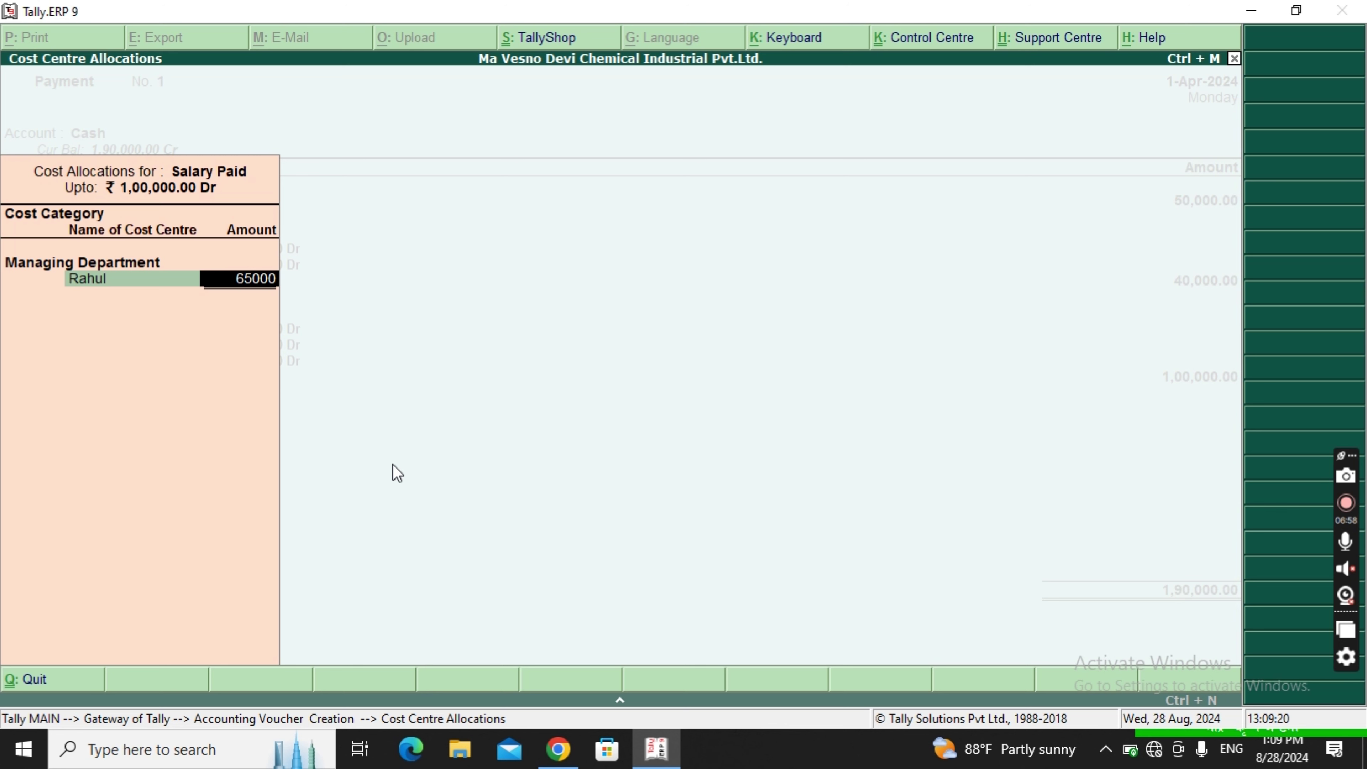
key(Return)
text(S)
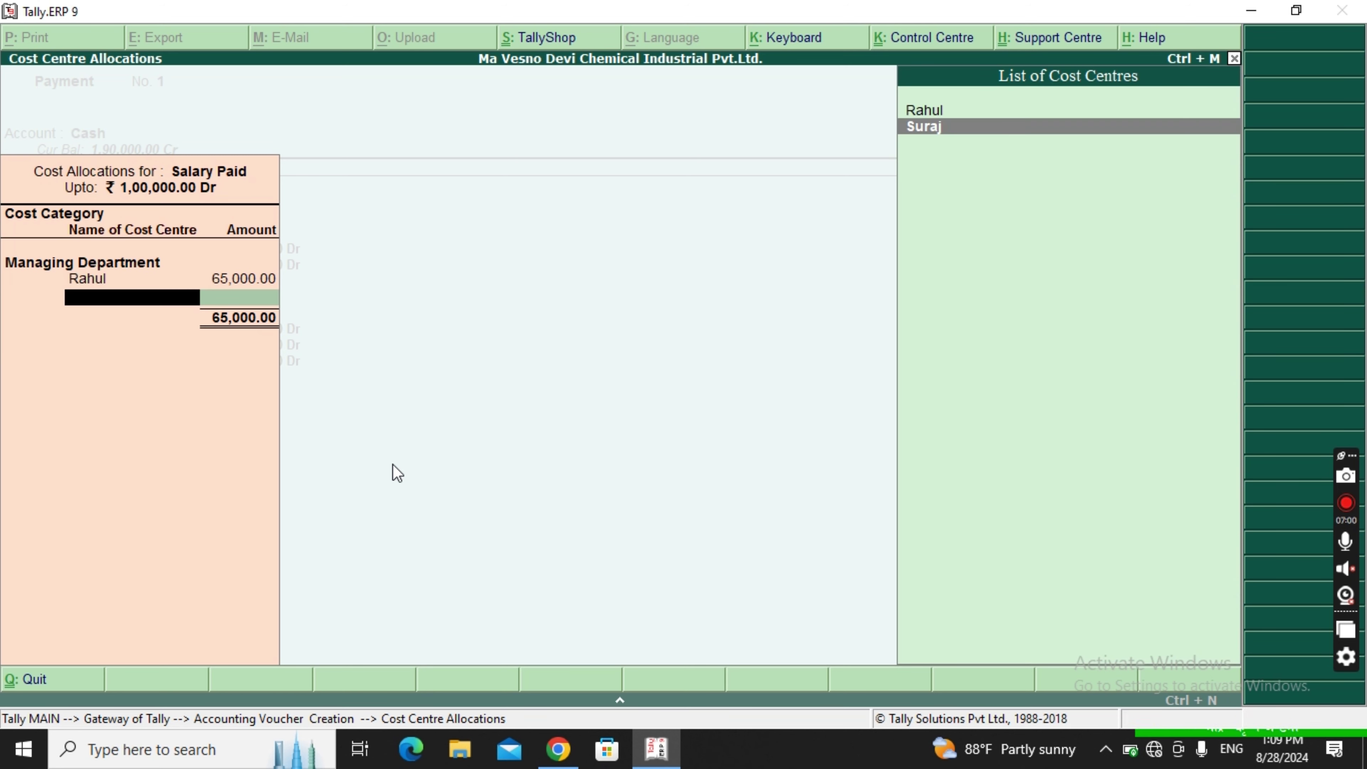
key(Return)
key(Return)
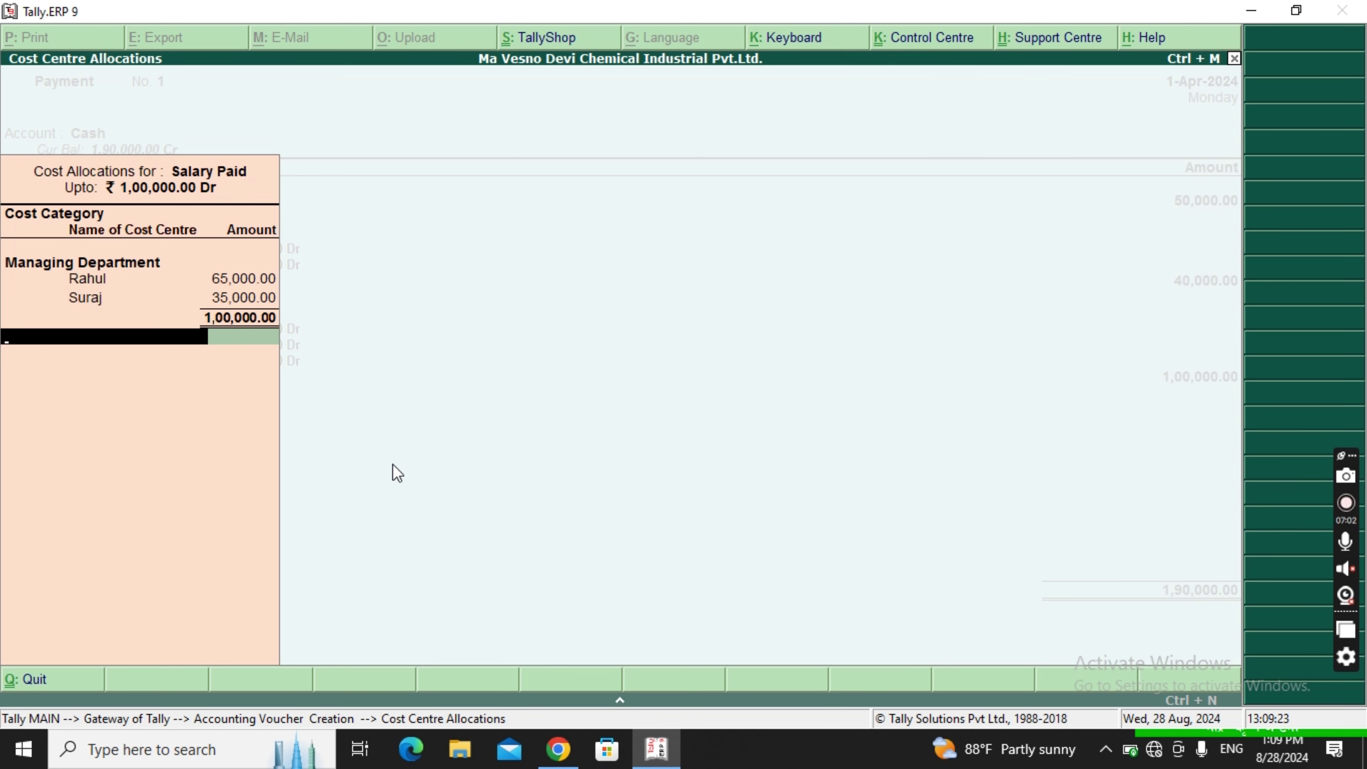
key(Return)
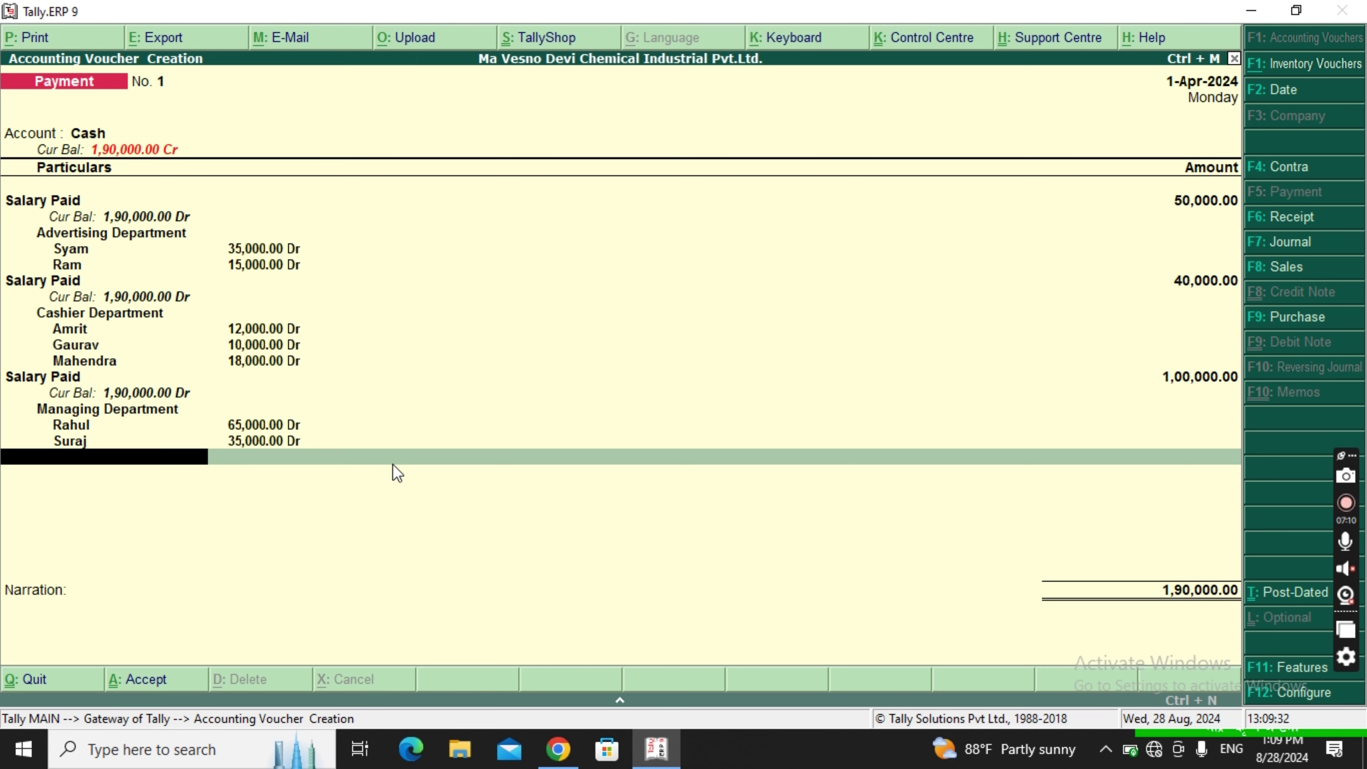
Step: Add a fourth Salary Paid line of 30,000 and choose Marketing Department as its cost category
key(space)
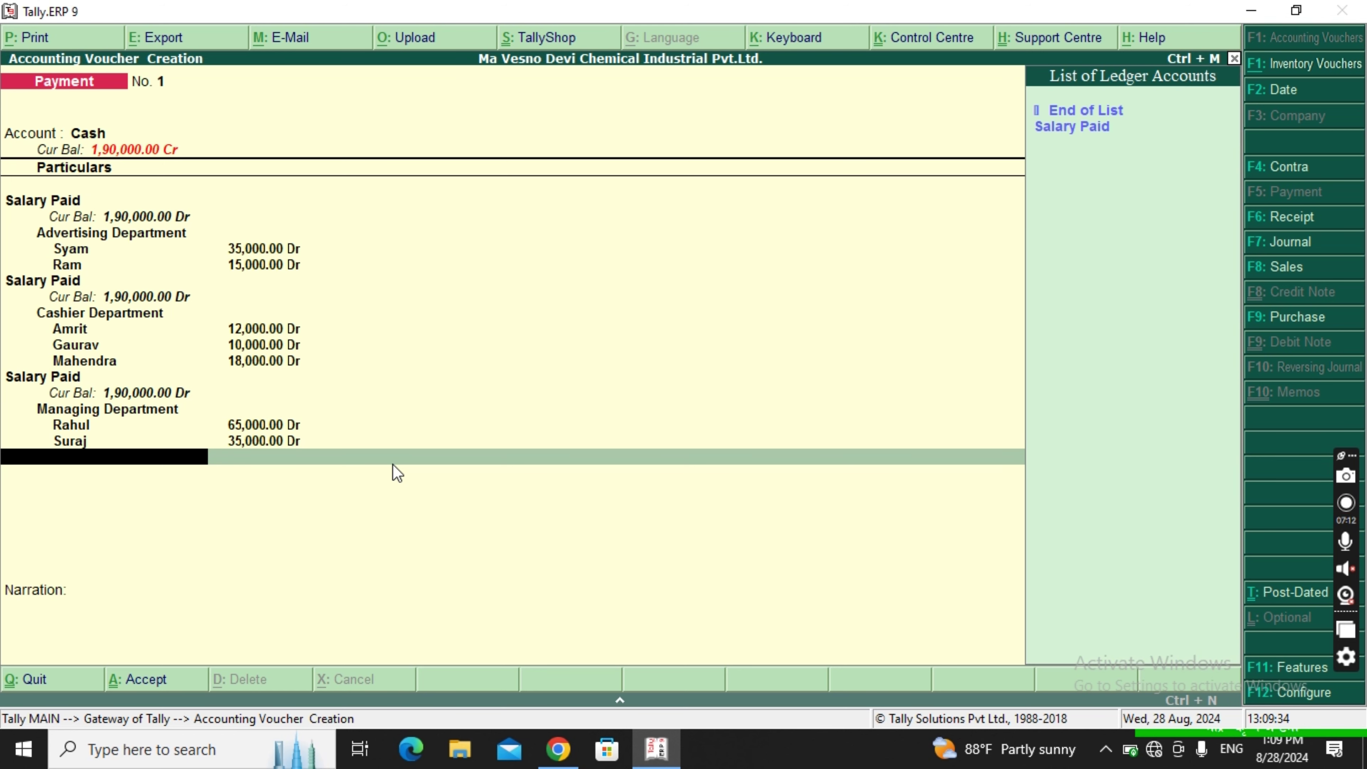
key(Down)
key(Return)
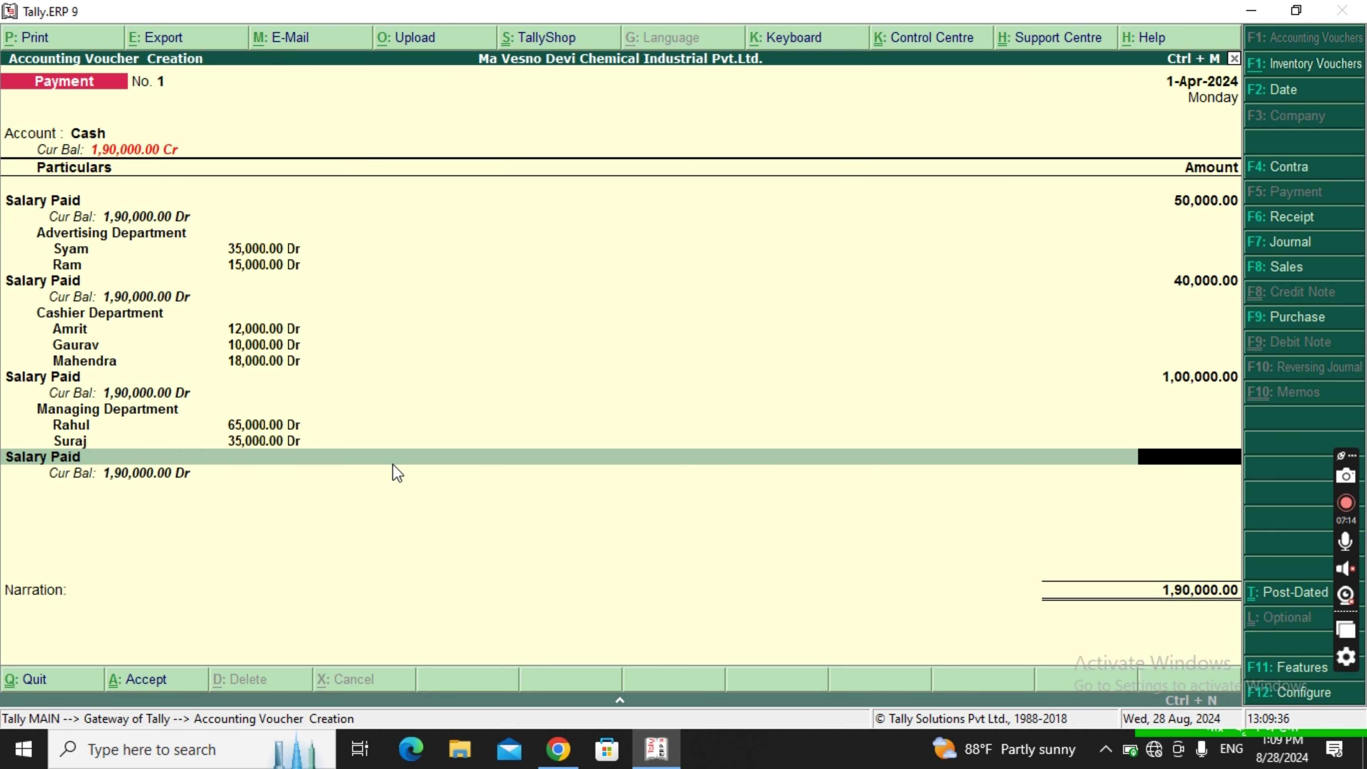
text(30000)
key(Return)
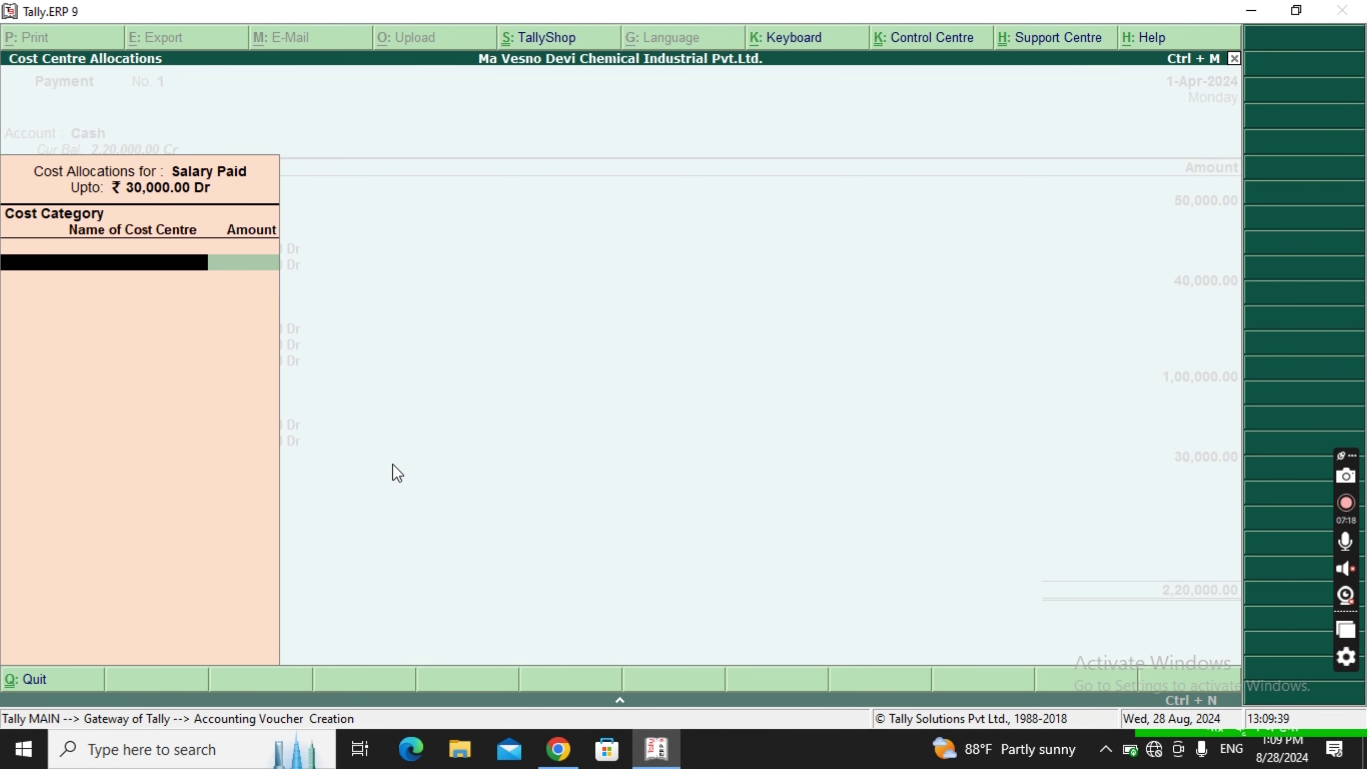
key(Down)
key(Down)
key(Down)
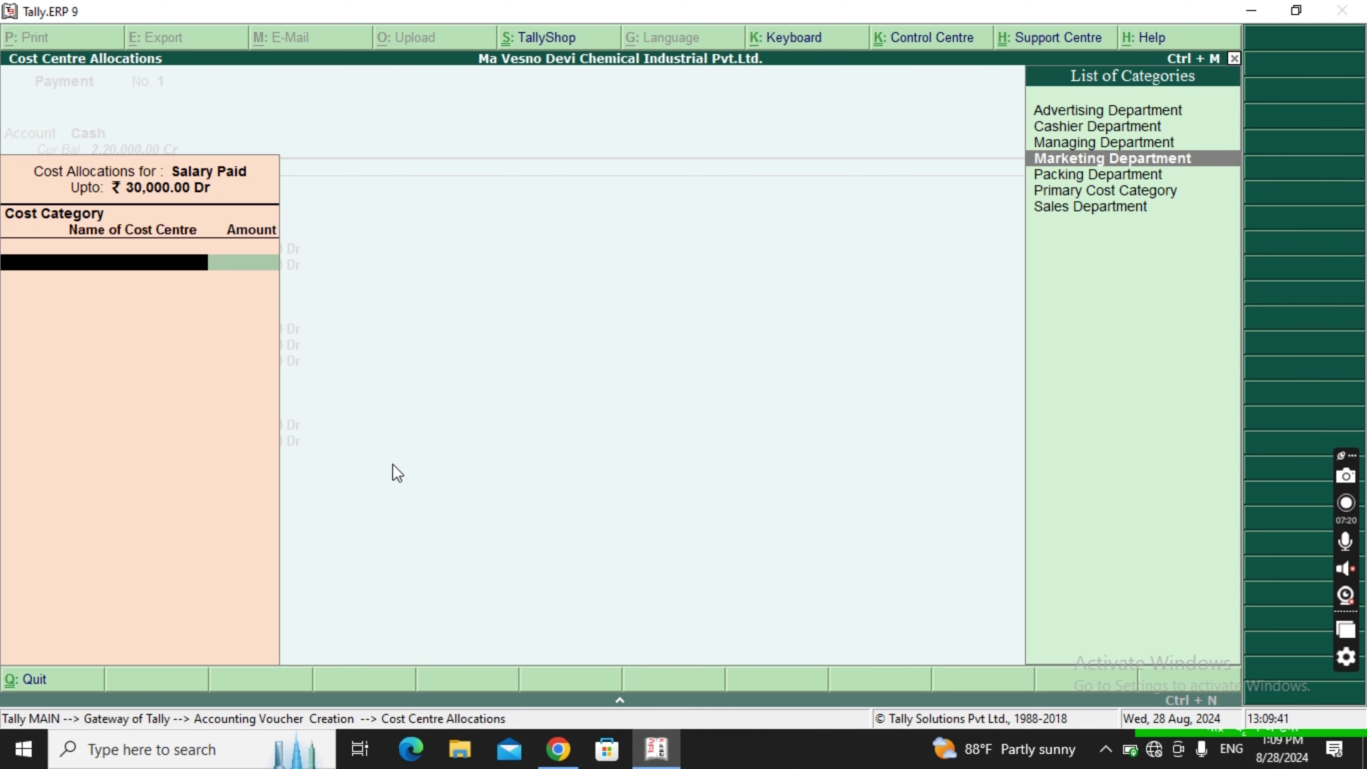
key(Return)
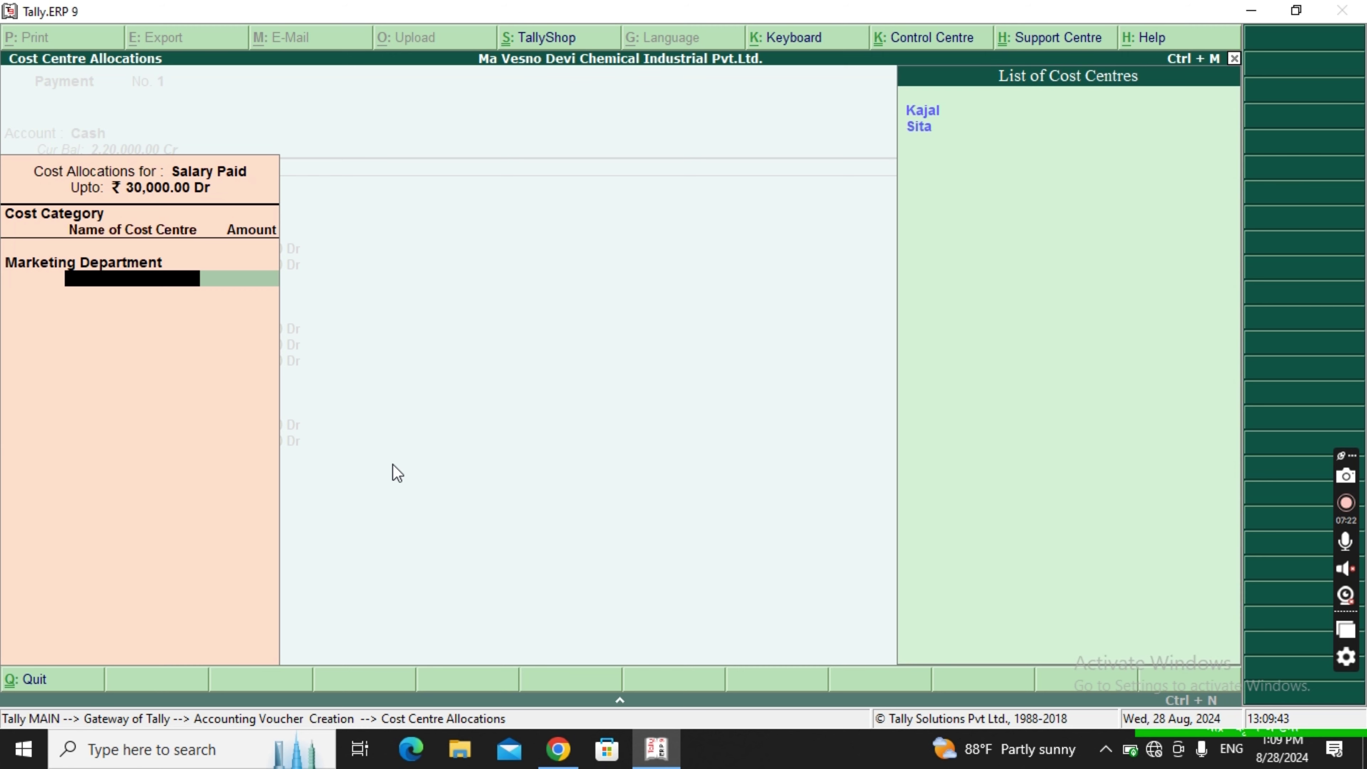
Step: Allocate 20,000 to the first Marketing Department cost centre and the remaining 10,000 to the second, completing the allocation
key(Return)
text(20,000)
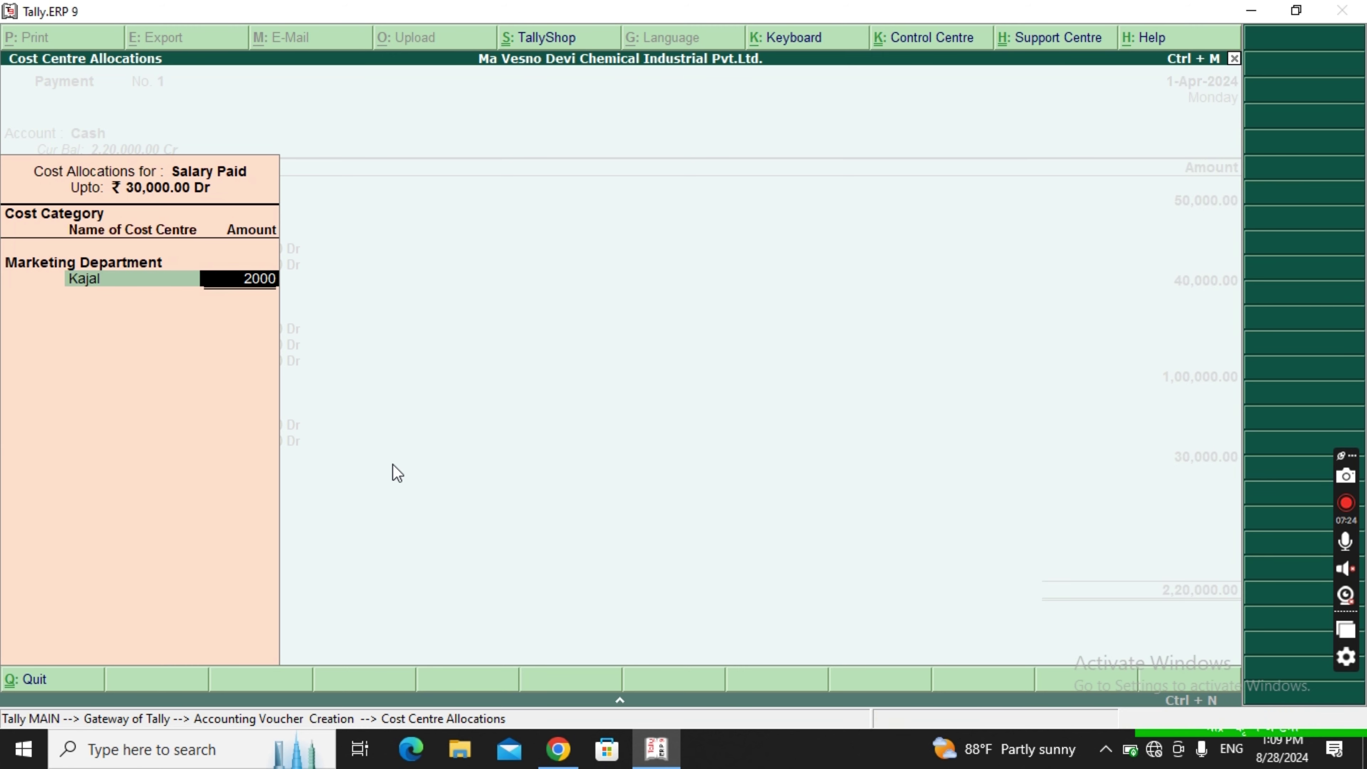
key(Return)
key(Down)
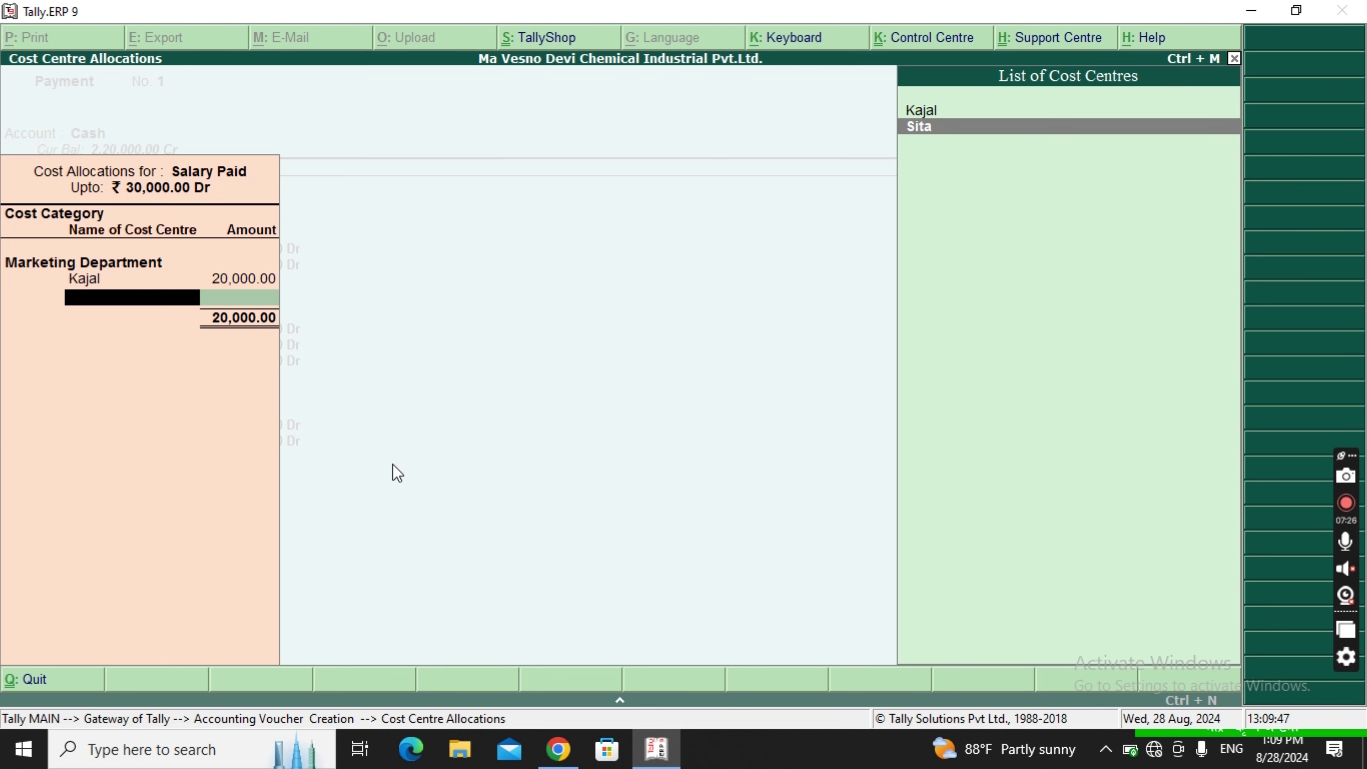
key(Return)
key(Return)
key(Return)
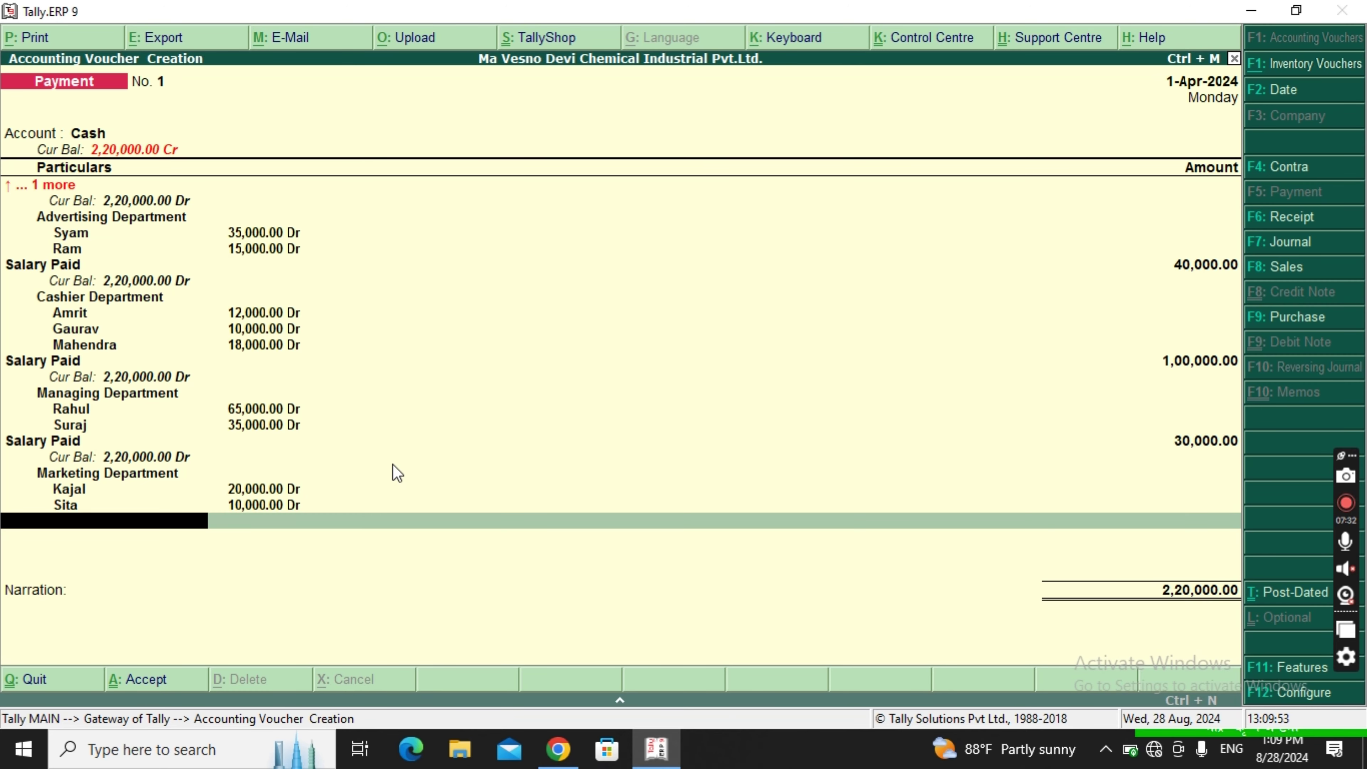
Step: Add the narration "being payment to salary paid on cash" and save the payment voucher, leaving voucher creation
key(Return)
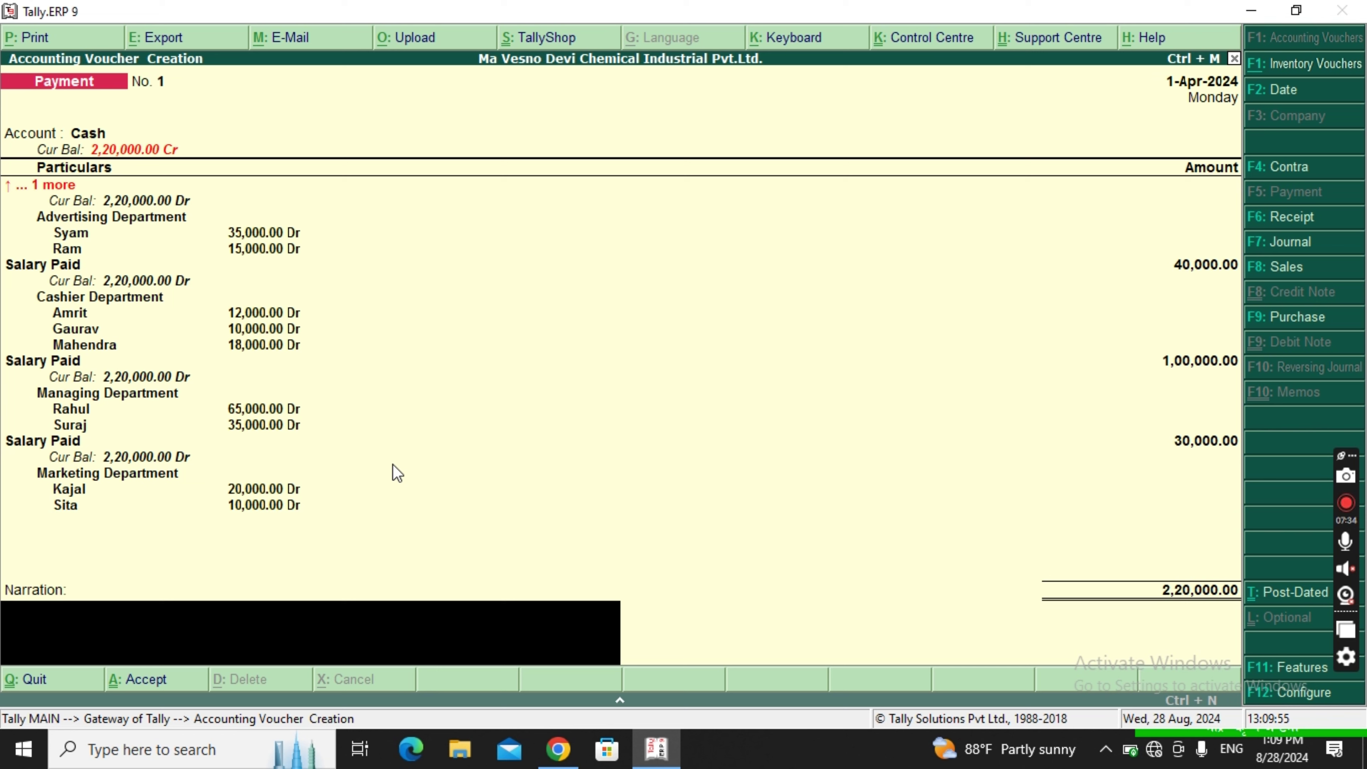
text(being payme)
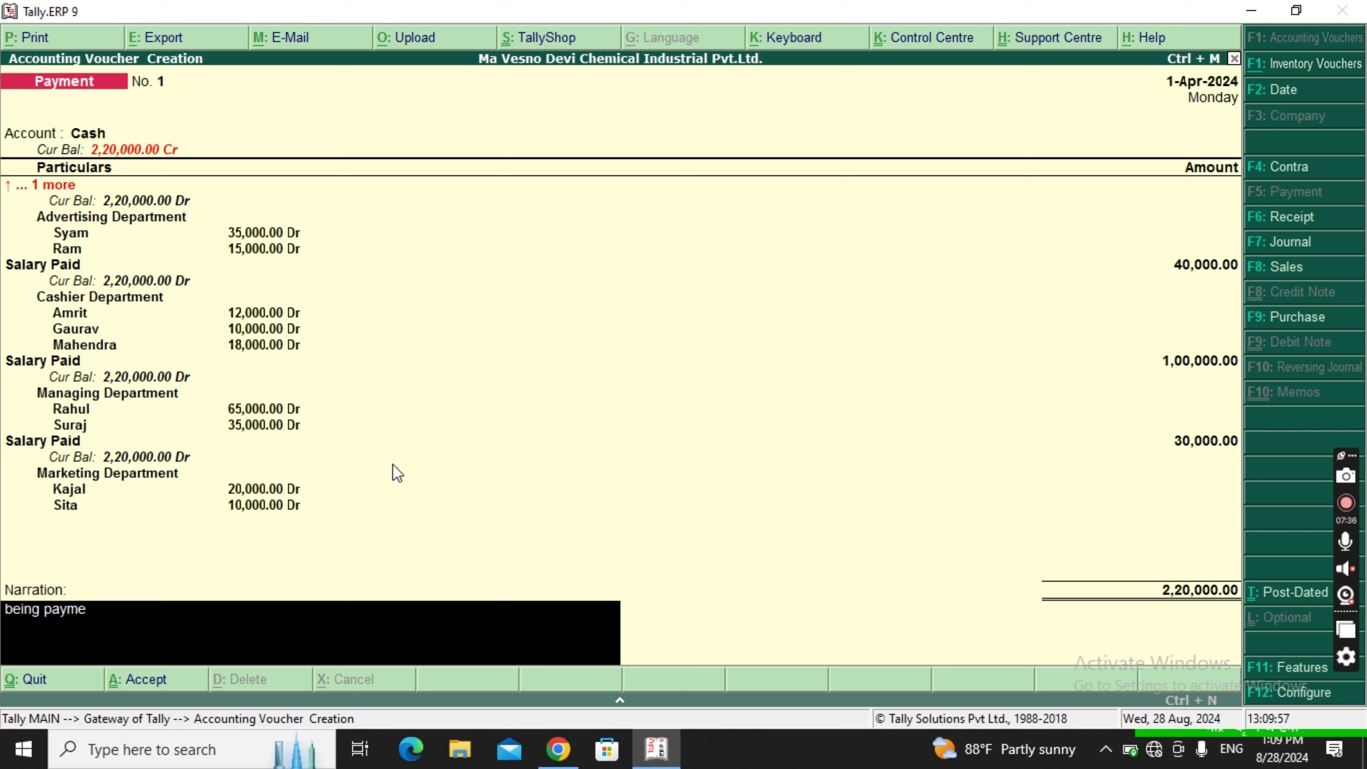
text(nt to salary paid)
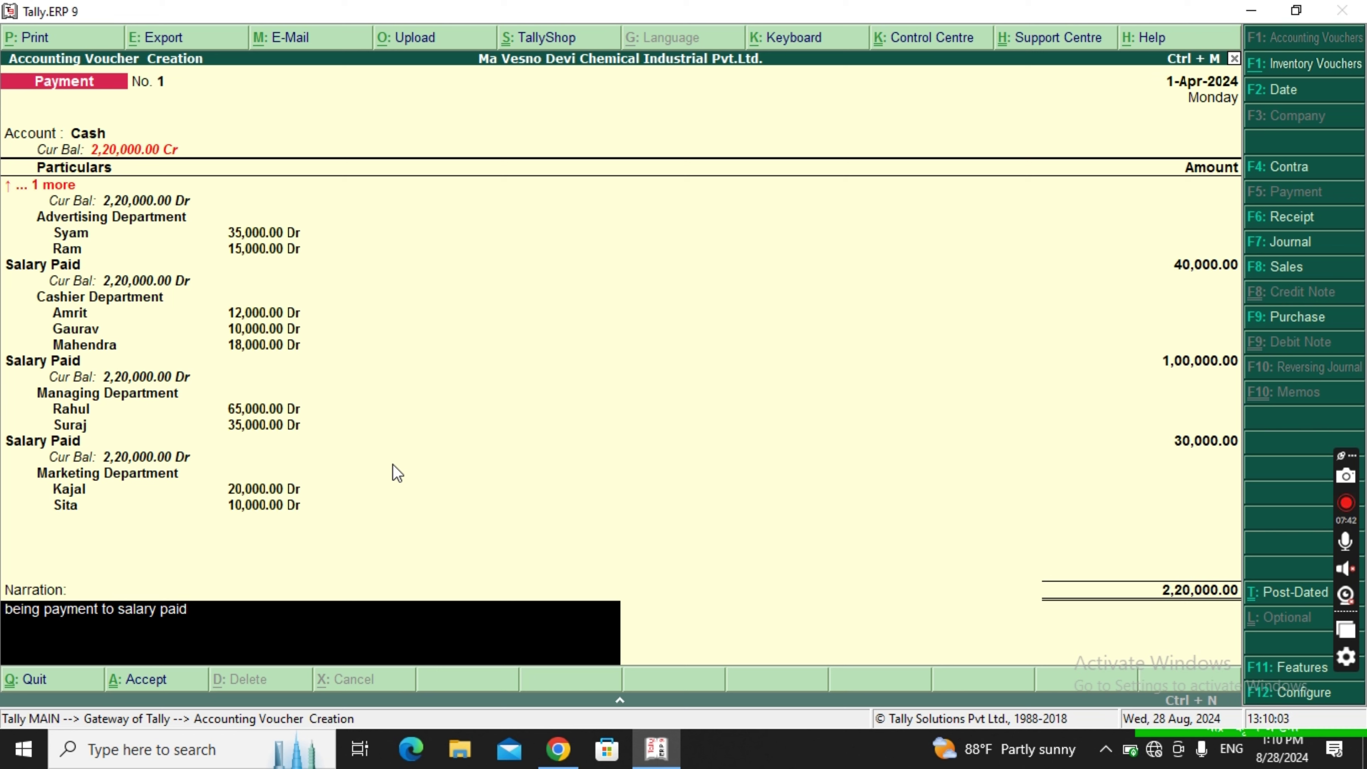
text( on cash)
key(Return)
key(Return)
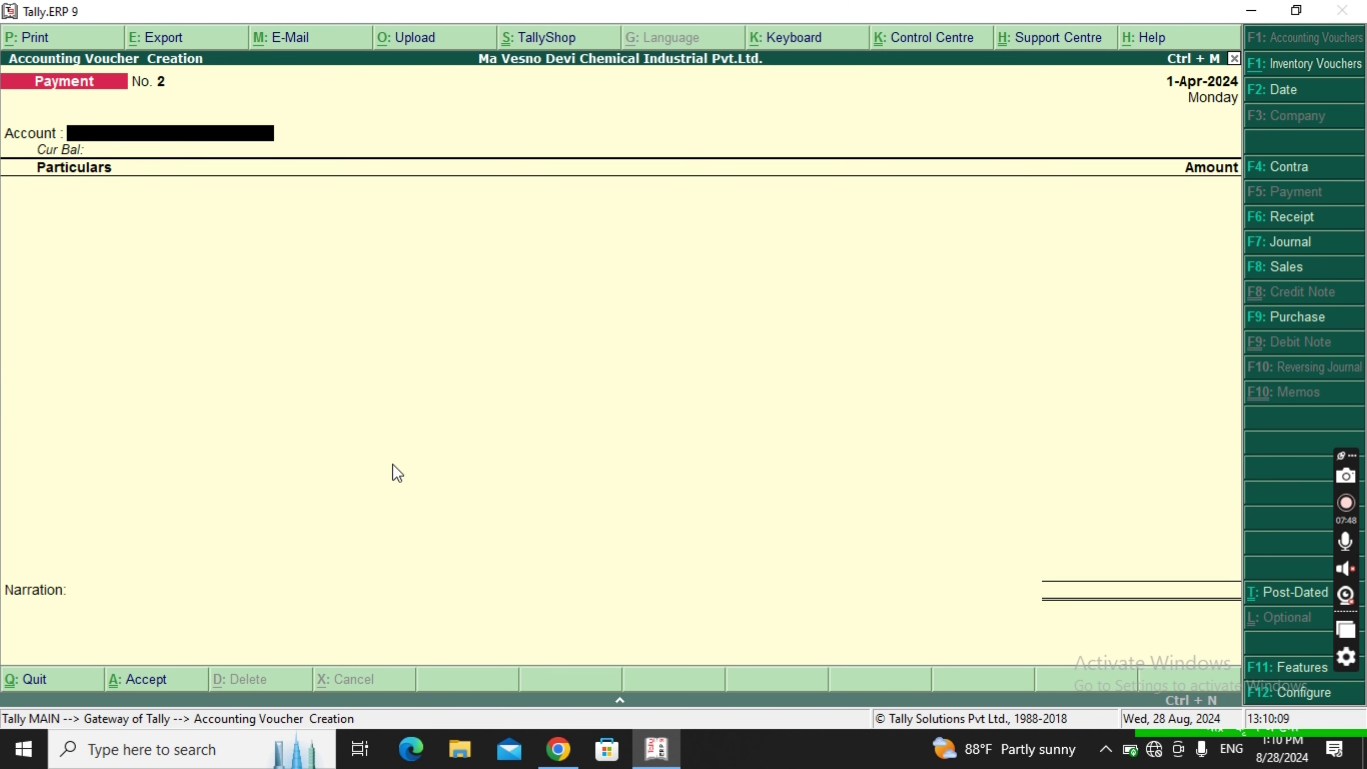
key(Escape)
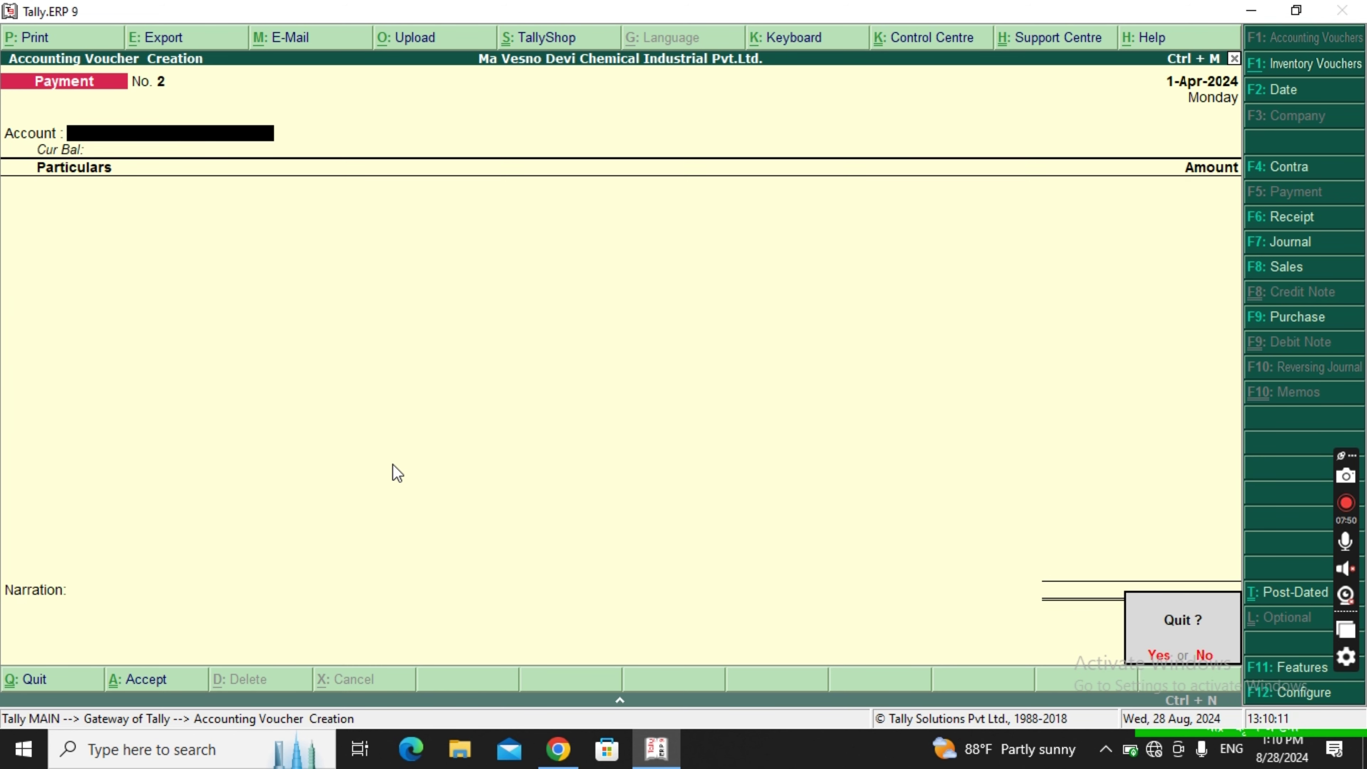
key(Return)
Step: Display the cost centre Category Summary report from the Statements of Accounts
key(Down)
key(Down)
key(Down)
key(Down)
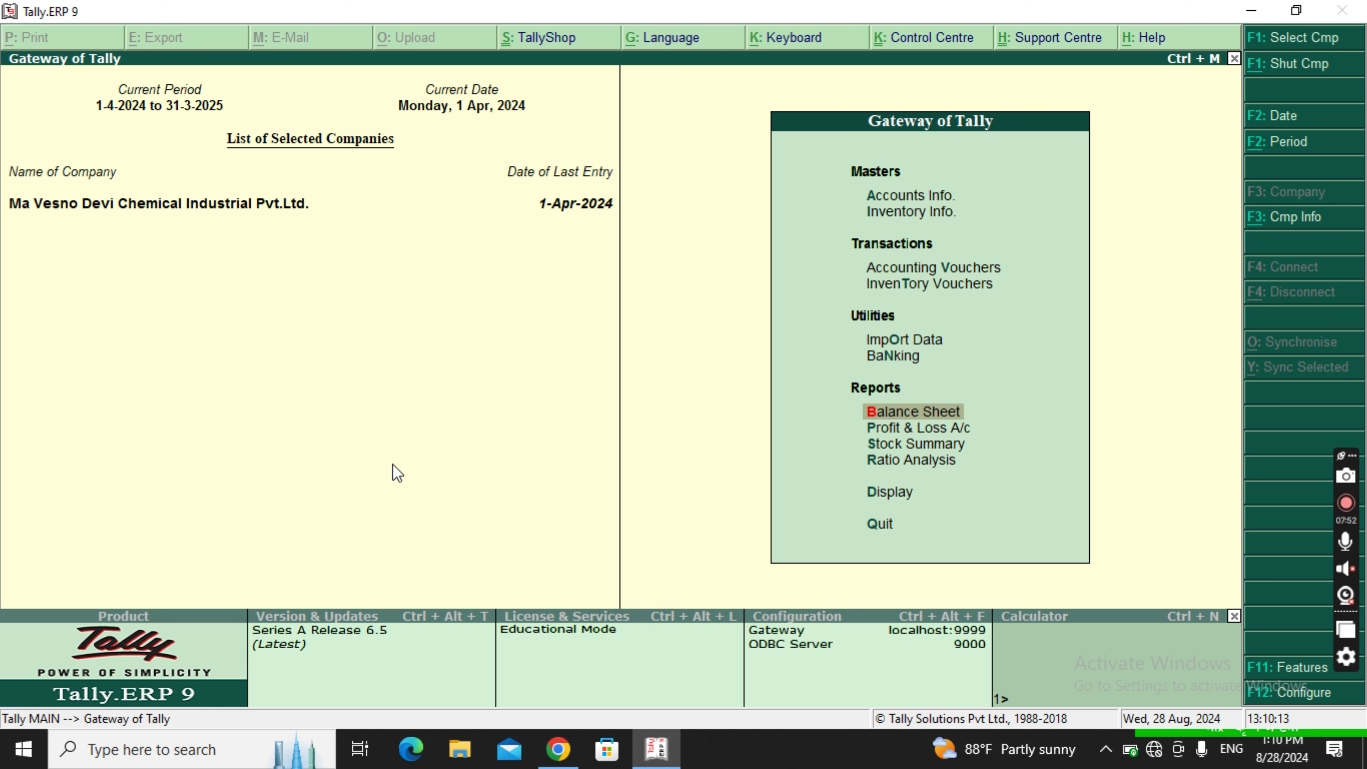
key(Down)
key(Down)
key(Down)
key(Down)
key(Return)
key(Down)
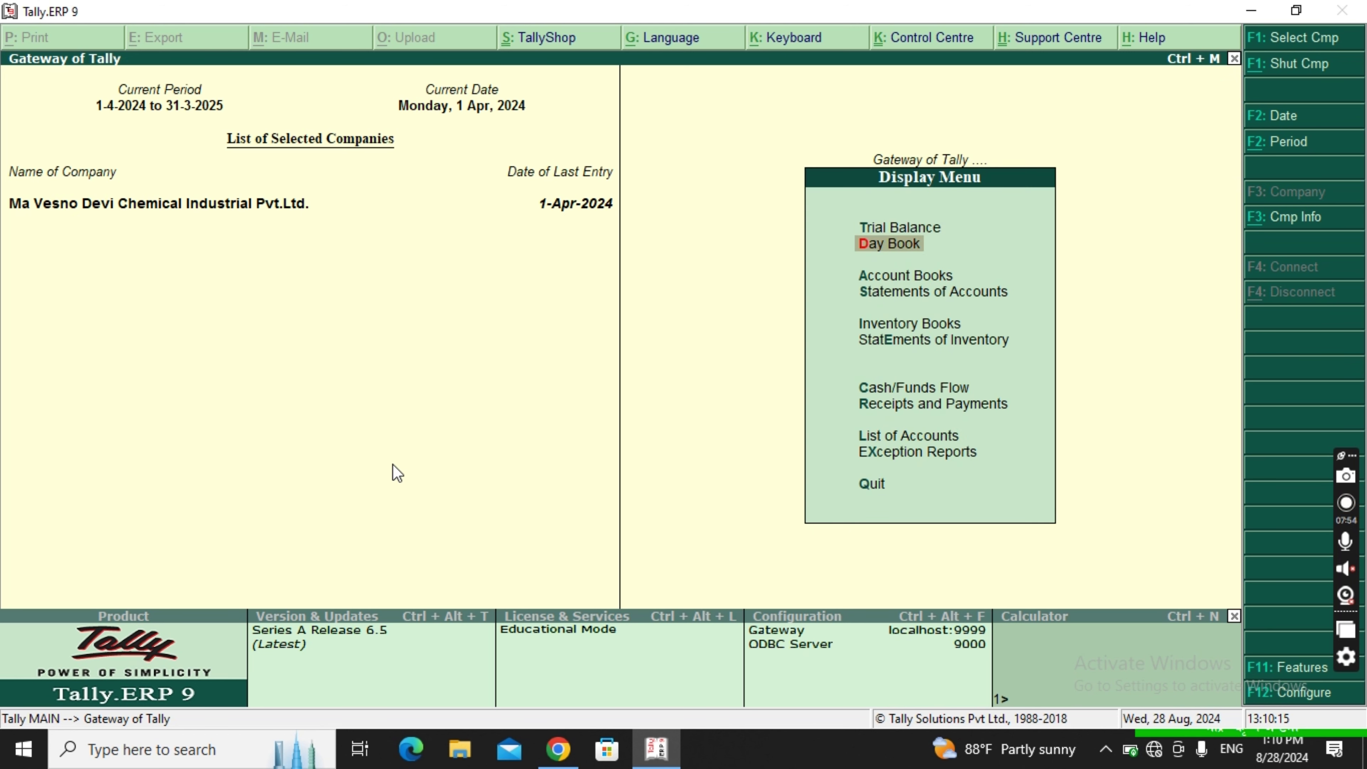
key(Down)
key(Down)
key(Down)
key(Up)
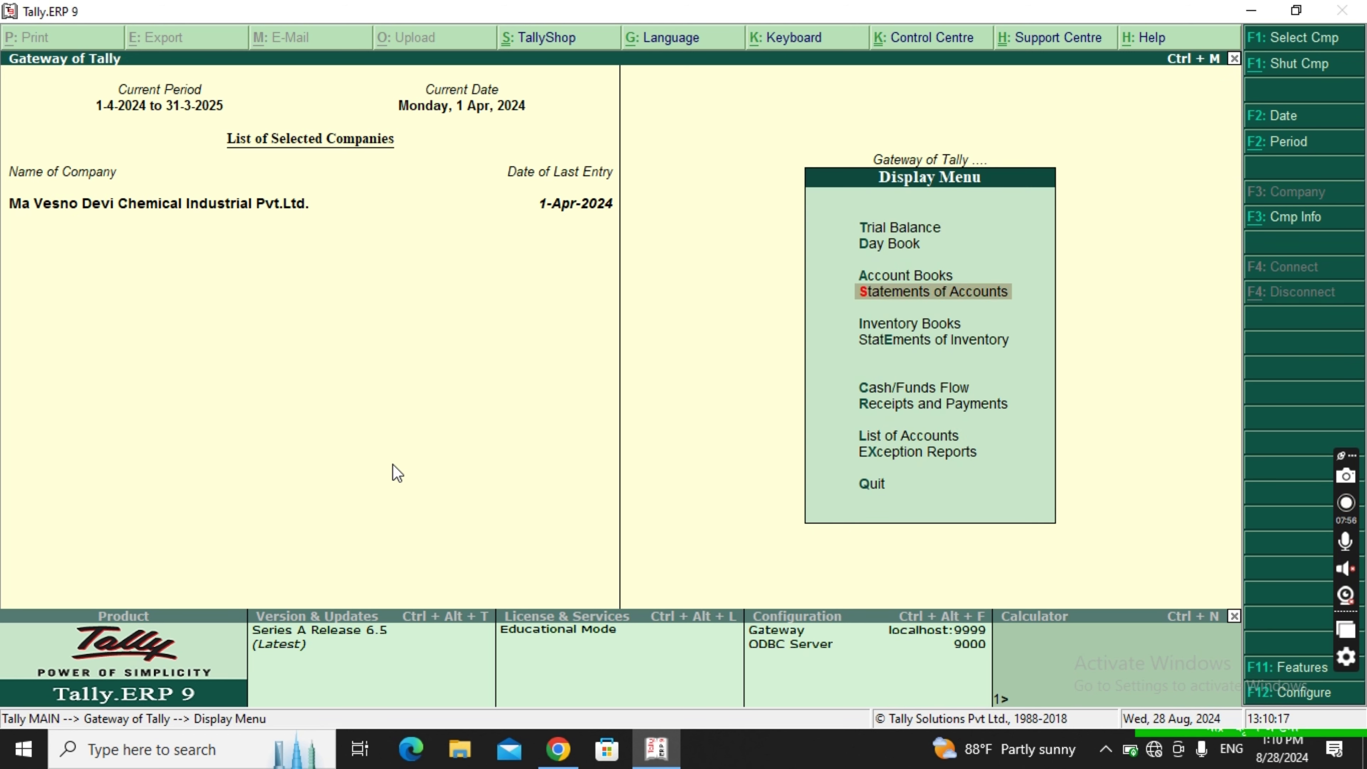
key(Return)
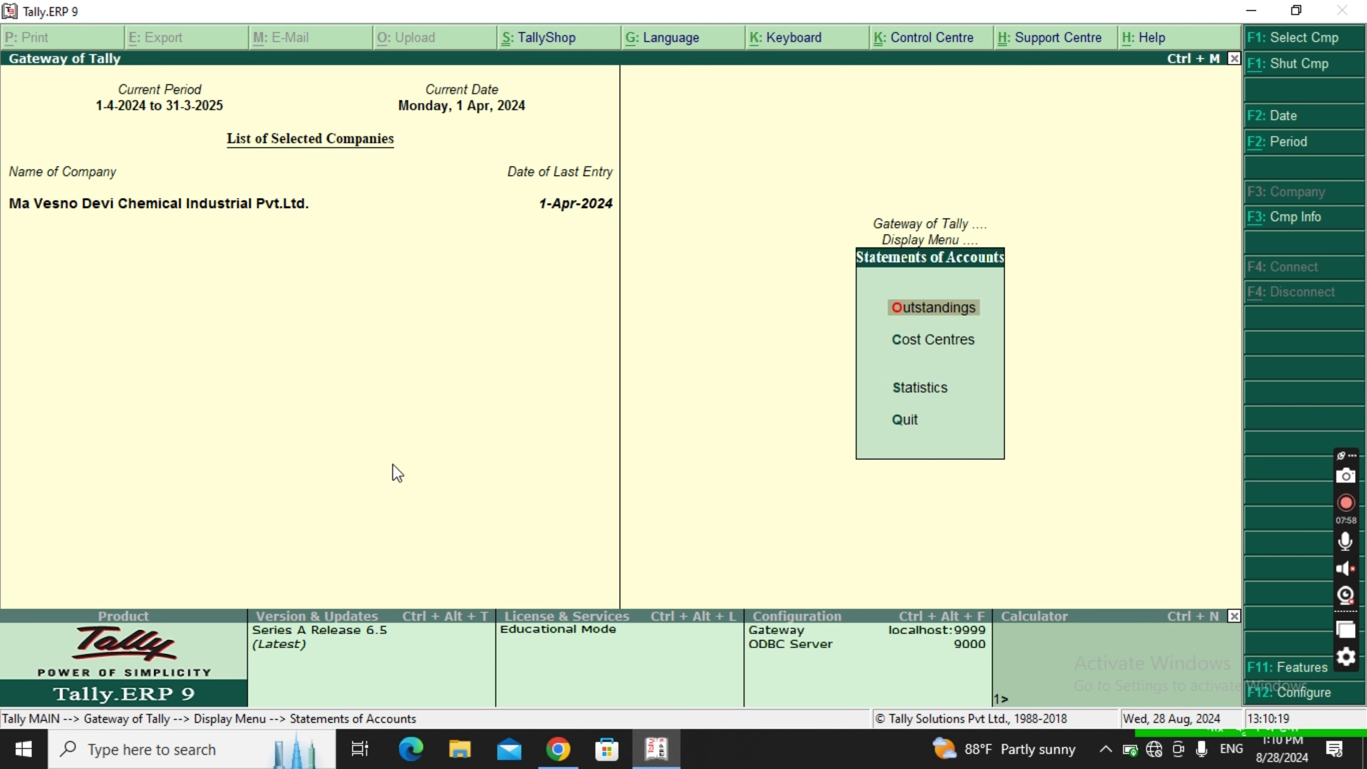
key(Down)
key(Return)
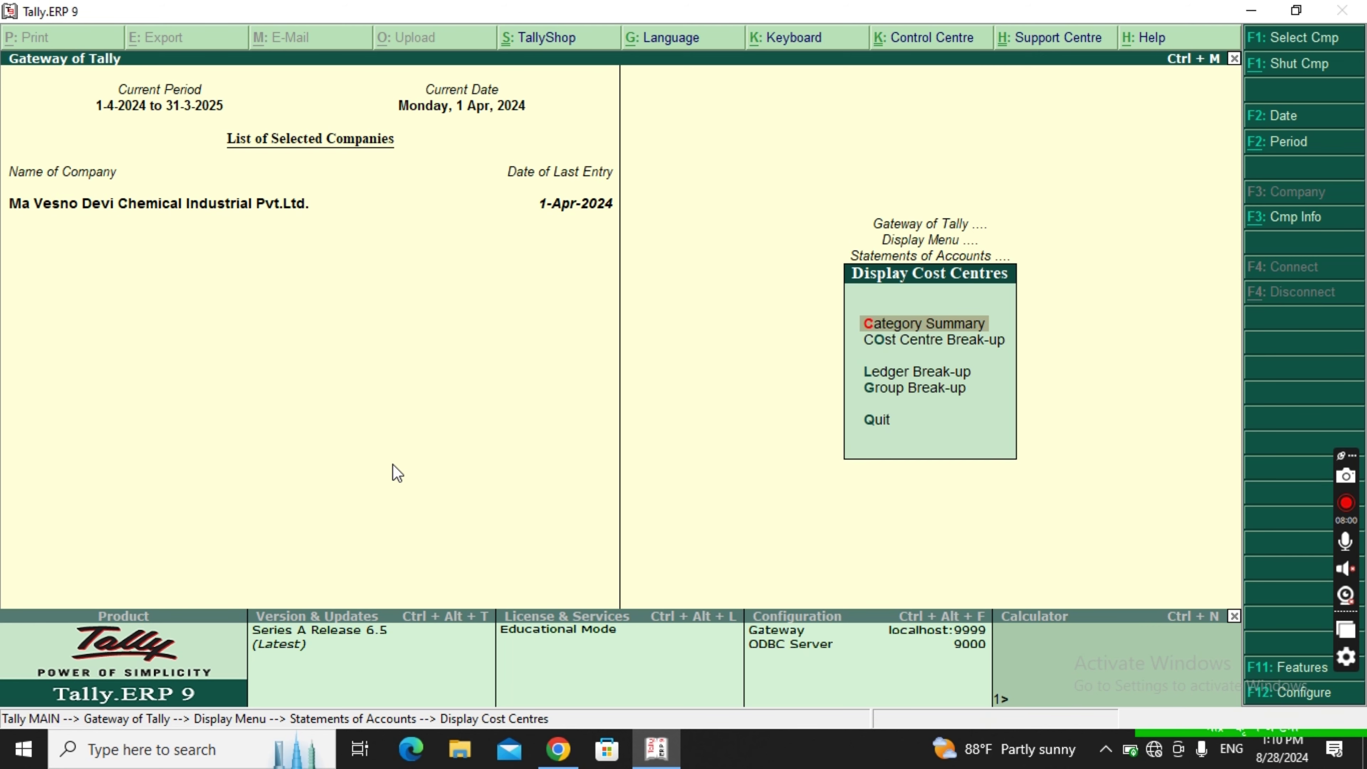
key(Return)
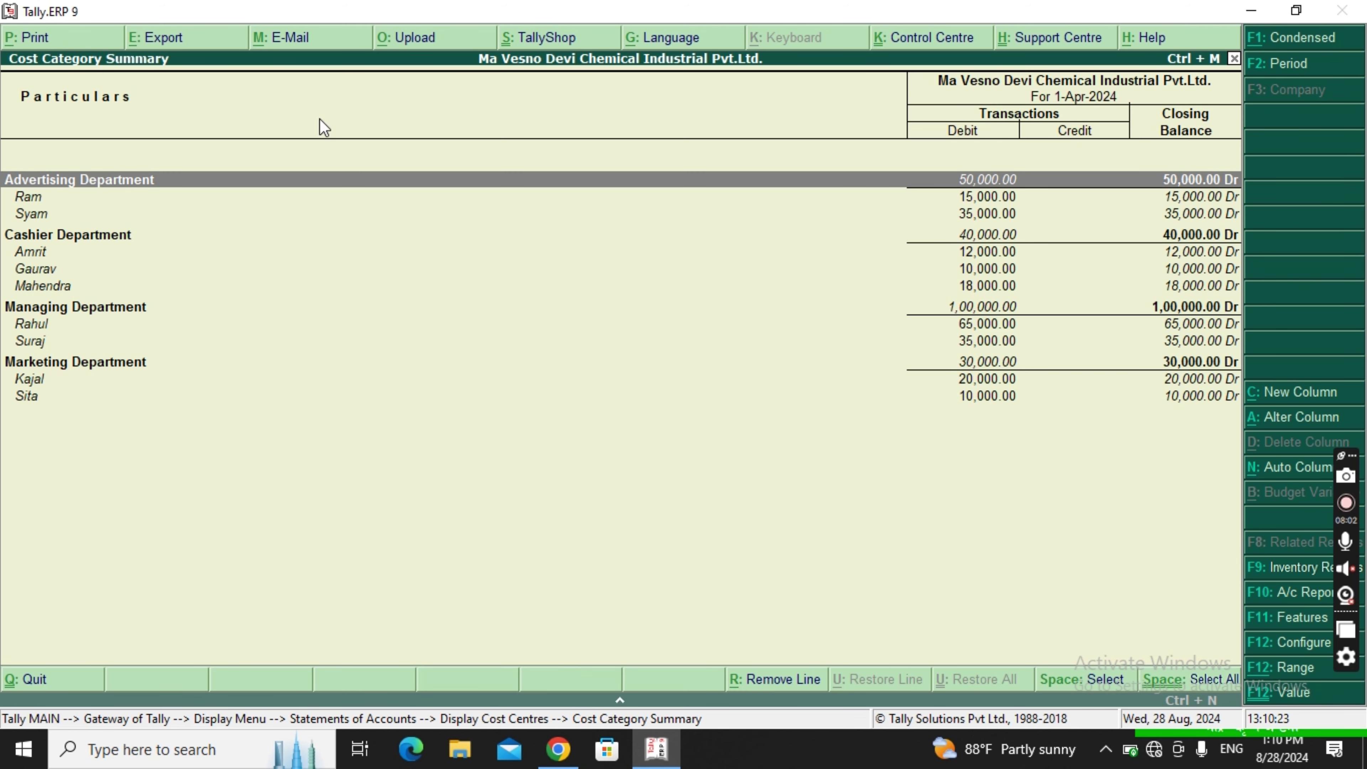